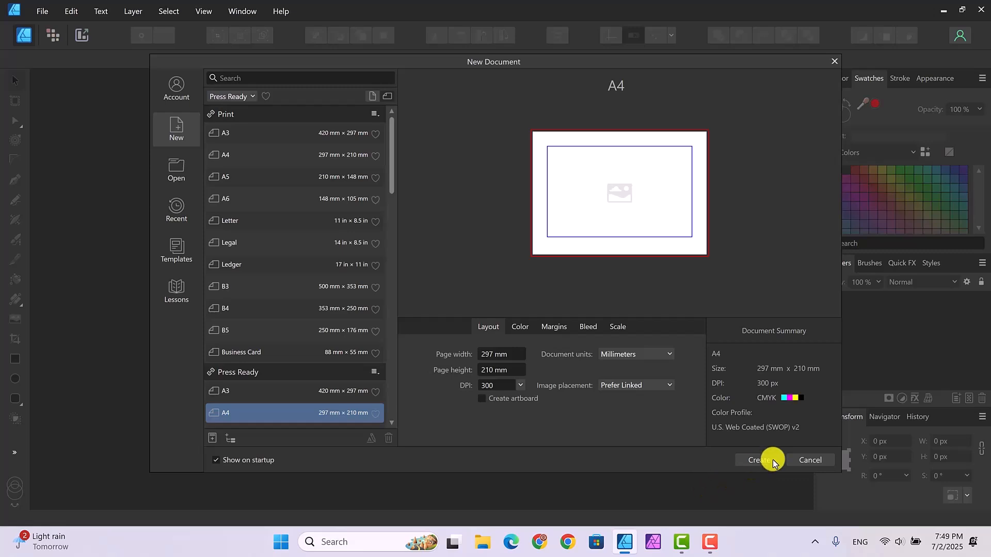
- Set the new document to create an artboard at 72 DPI
left_click(482, 399)
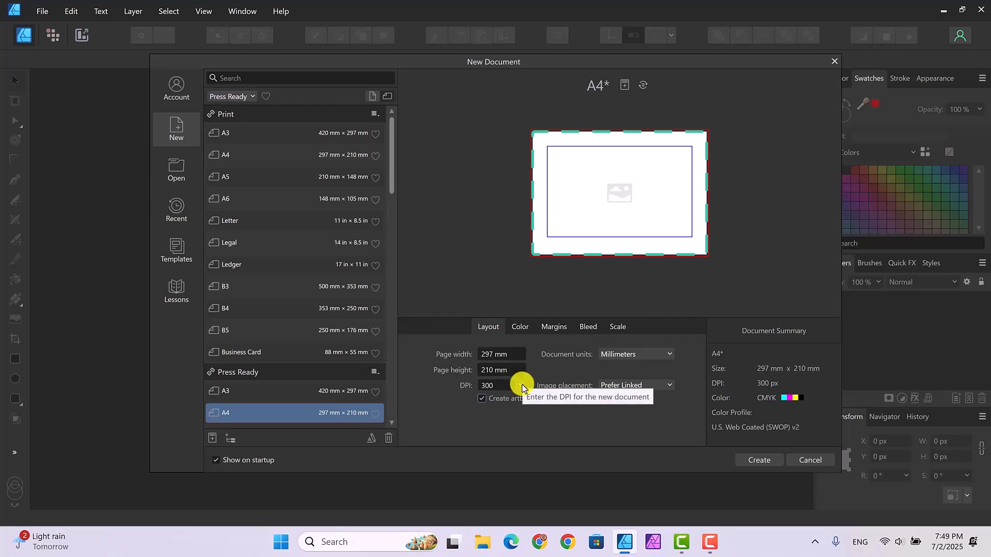
left_click(521, 385)
left_click(498, 389)
left_click(493, 404)
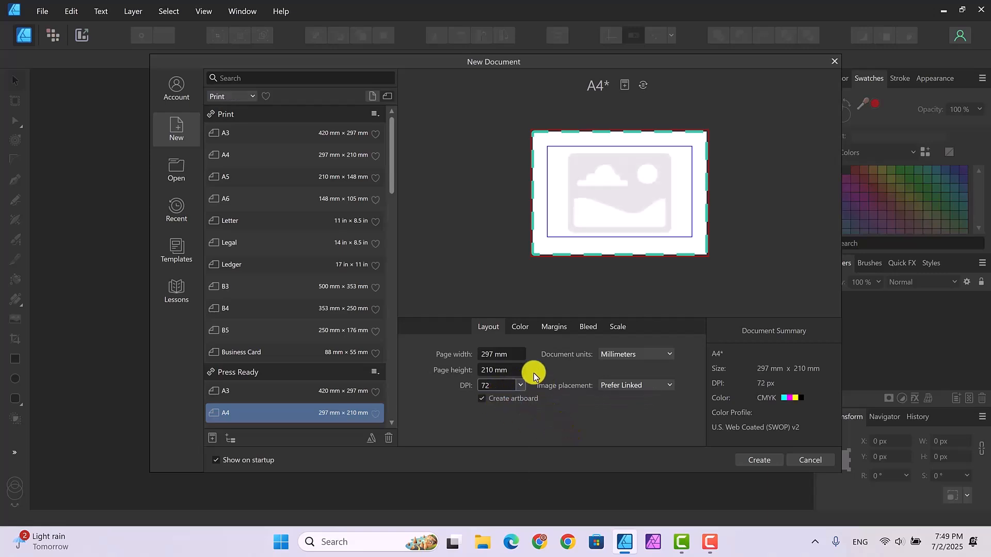
- Set the new document's page width and page height to 300 mm each
left_click(514, 355)
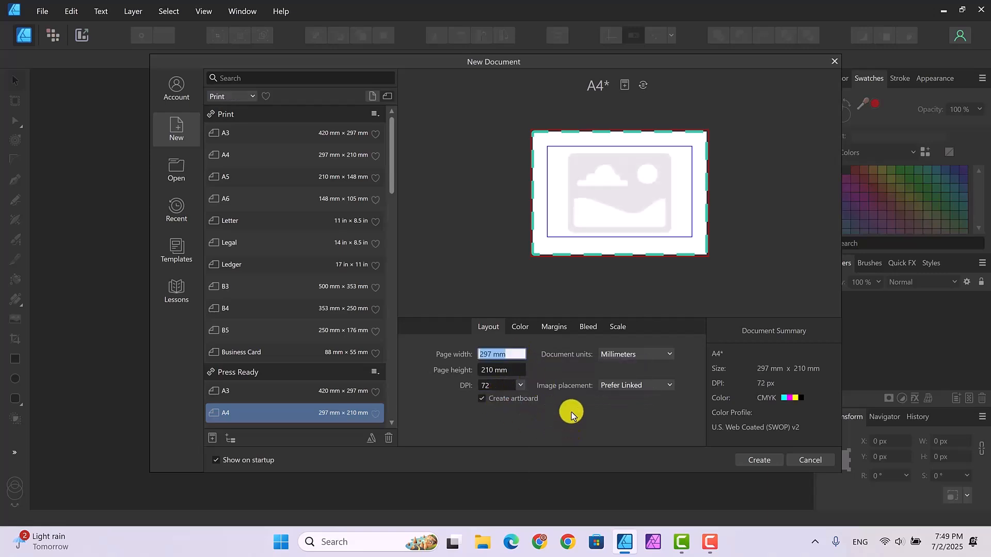
type("300")
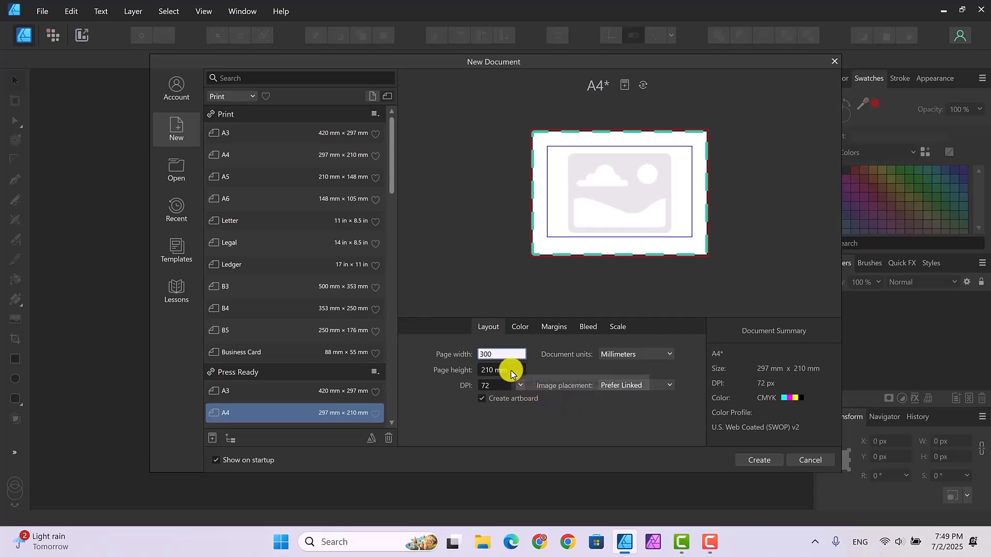
key("Tab")
type("3")
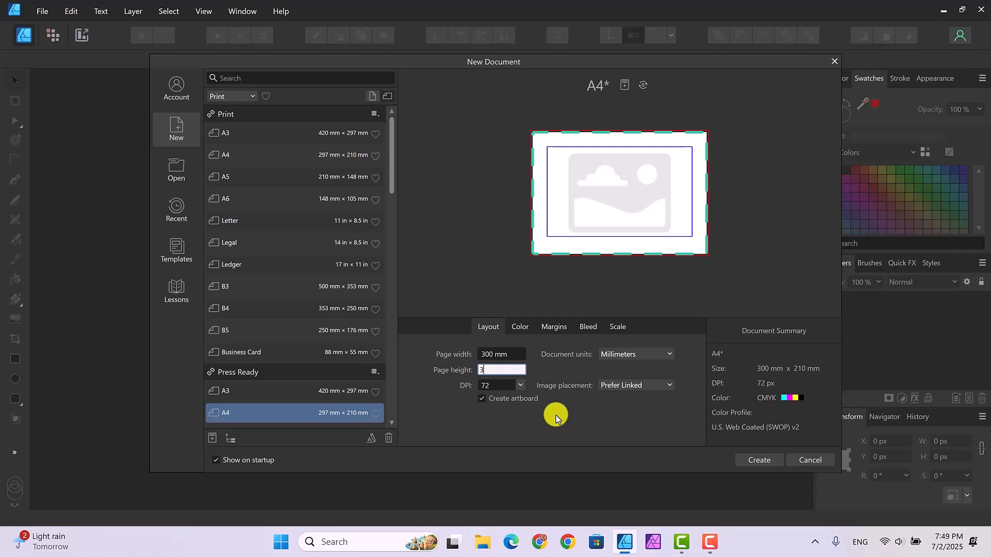
type("00")
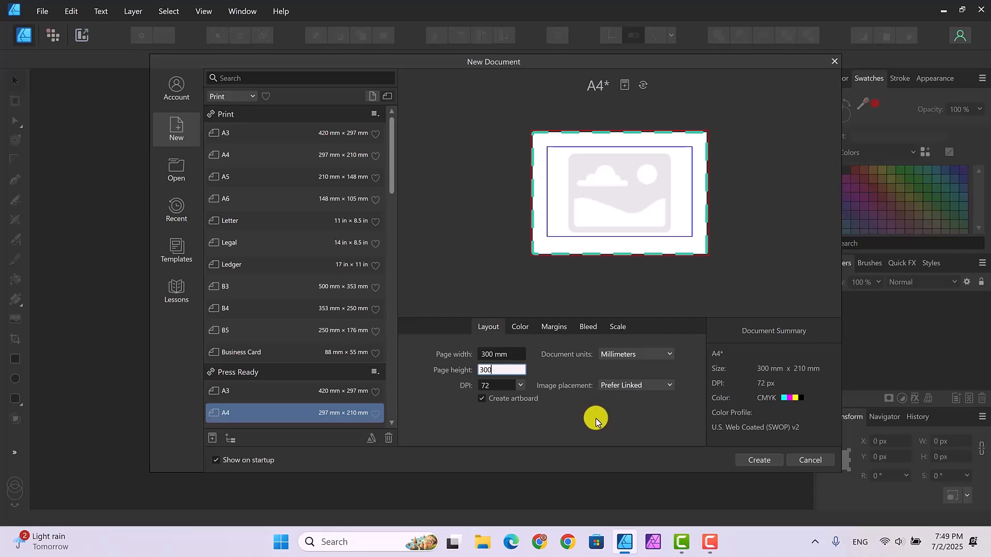
key("Return")
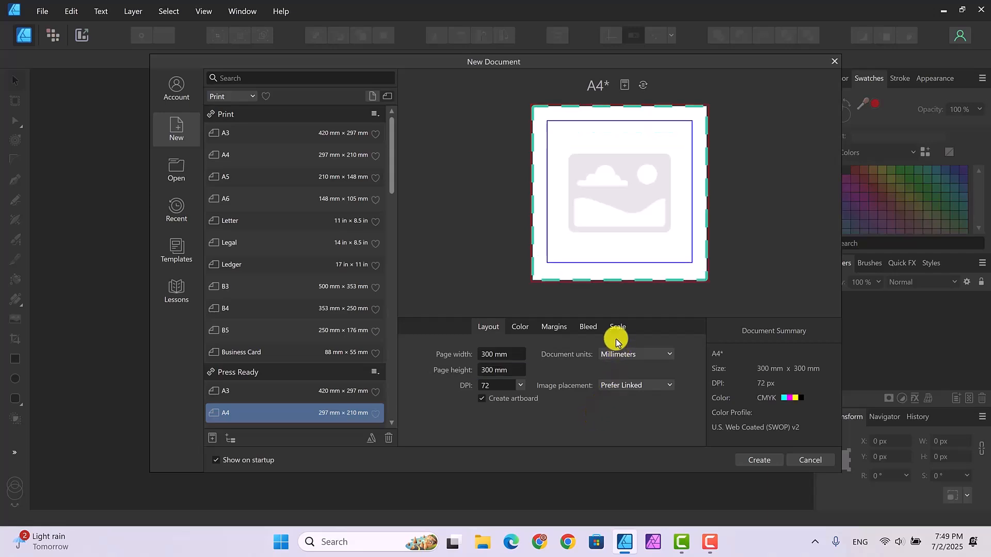
- Exclude margins from the new document and create it
left_click(561, 327)
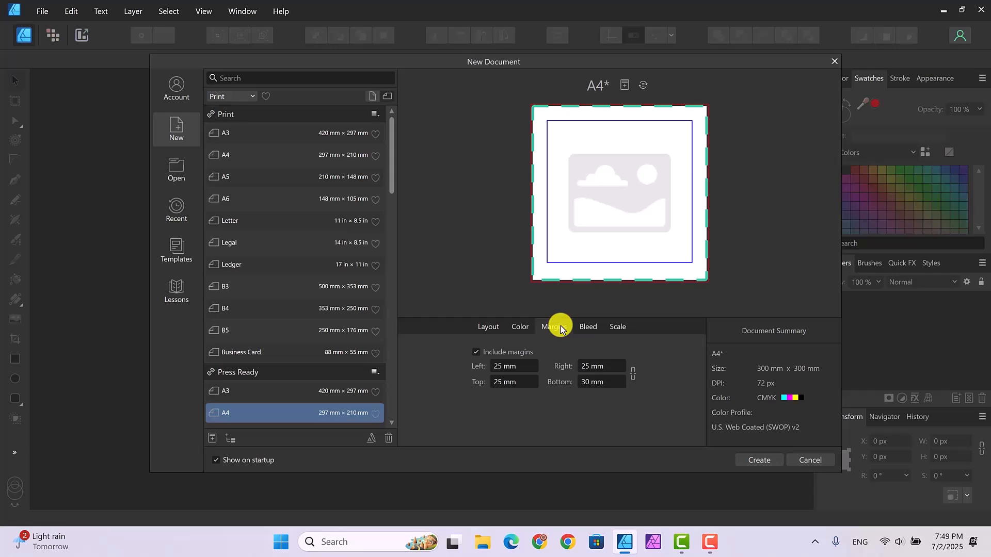
left_click(475, 354)
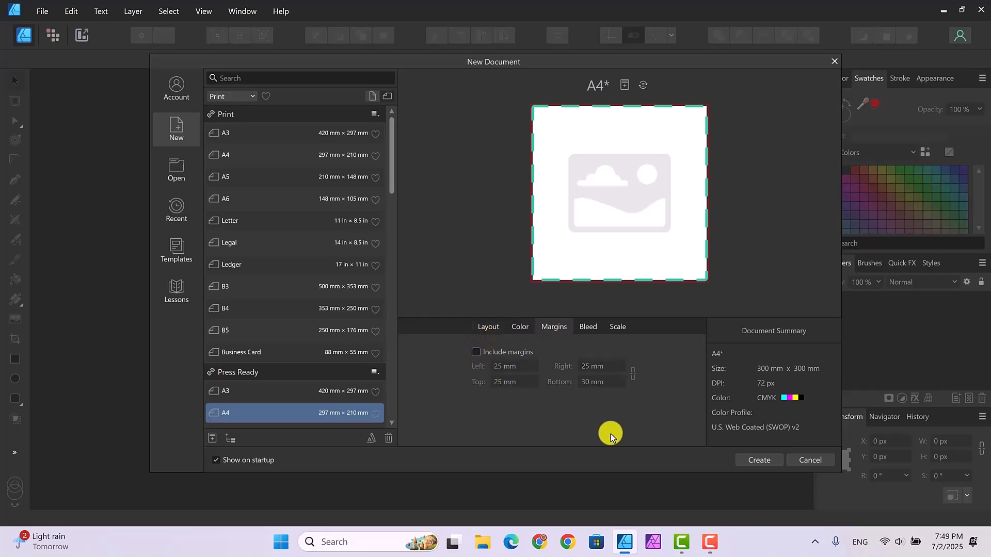
left_click(489, 330)
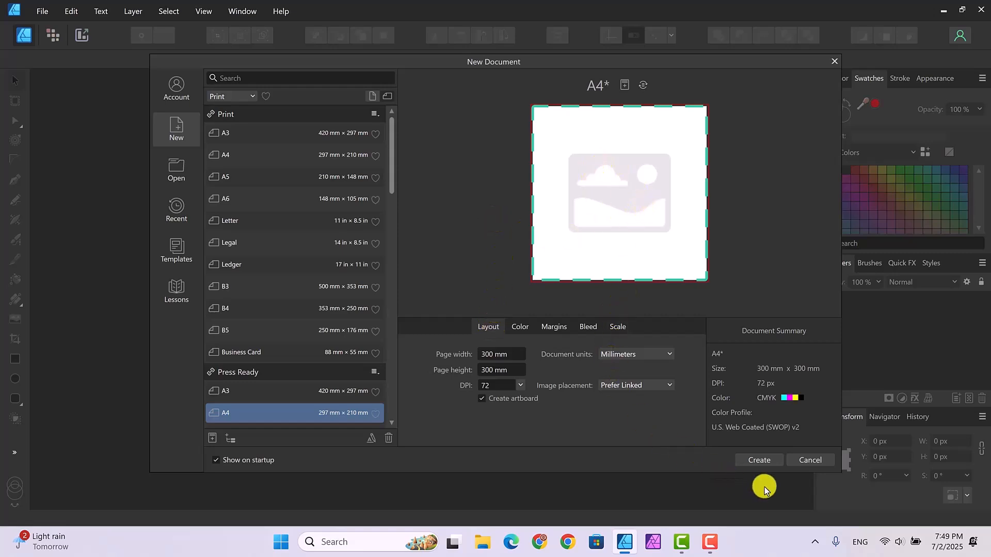
left_click(759, 461)
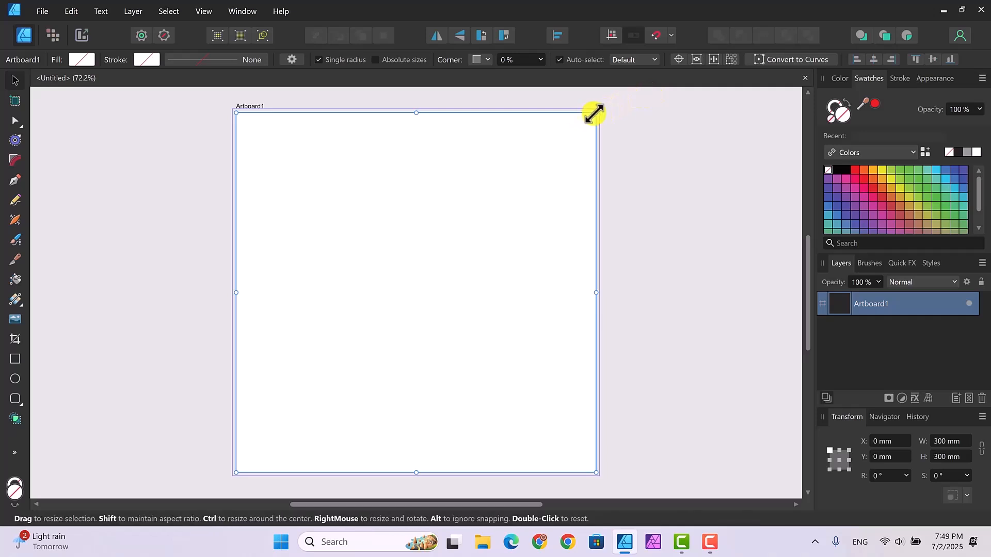
- Shrink the artboard to about 172.5 × 150.8 mm and move it up and left on the canvas to leave room beside it
left_click_drag(594, 113, 442, 292)
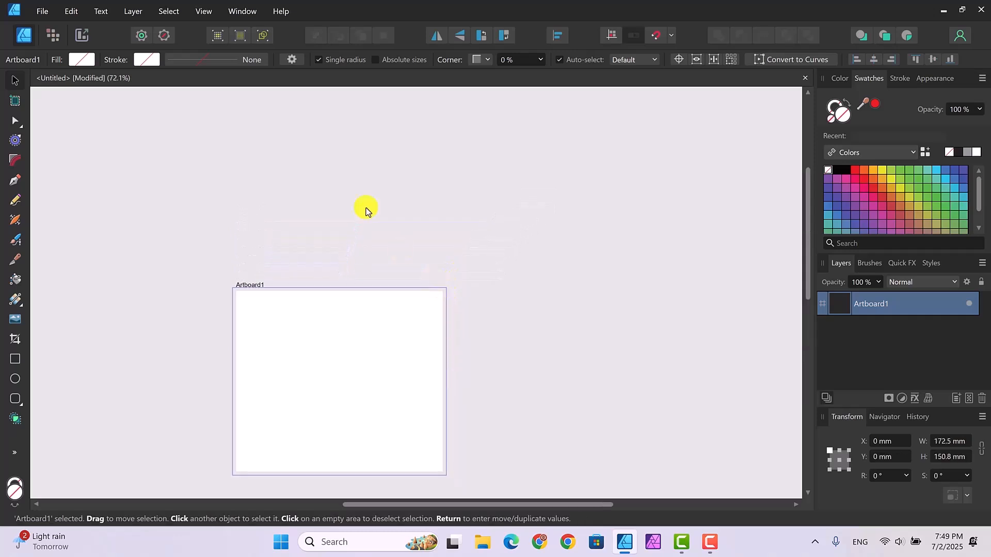
left_click(22, 85)
left_click_drag(357, 354, 177, 252)
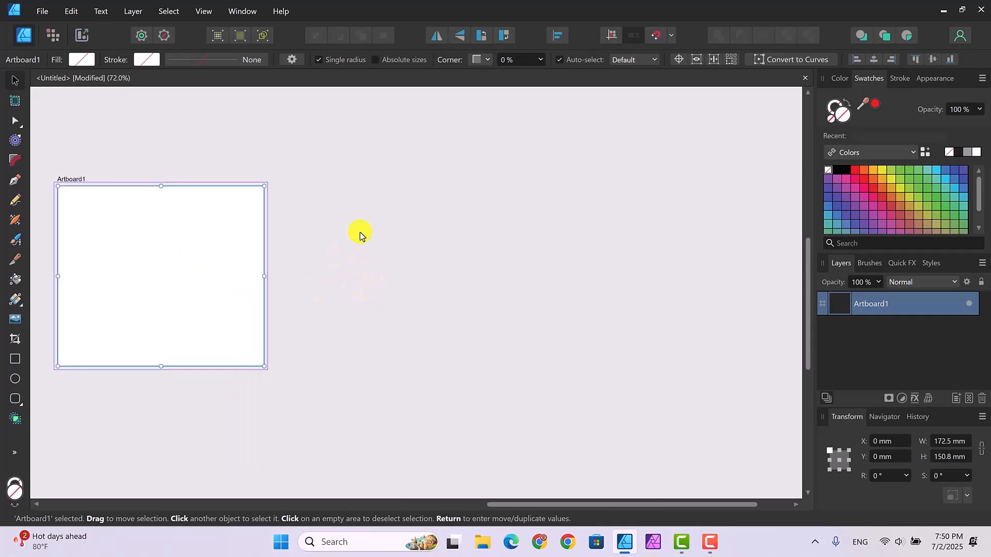
- Insert two more artboards at the Document size beside the first one
left_click(15, 103)
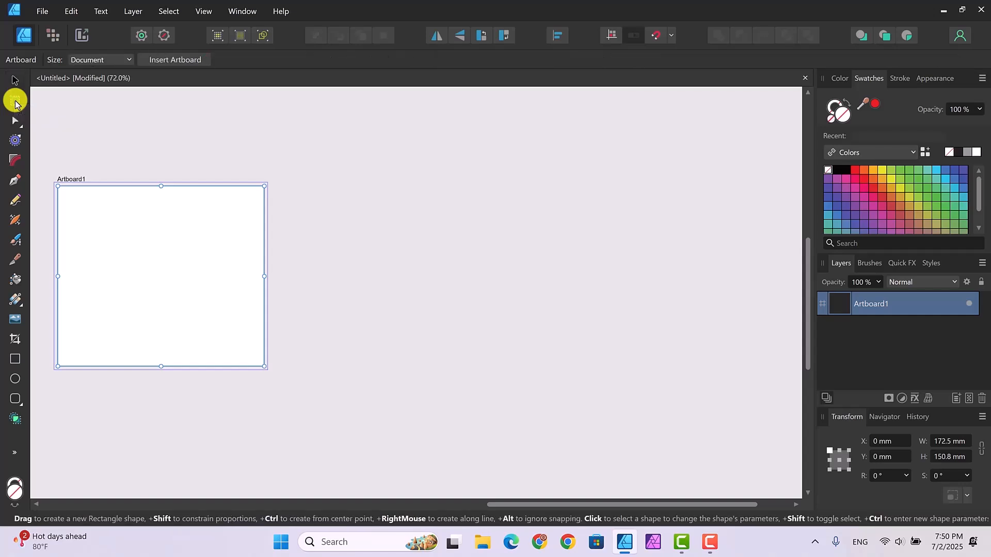
left_click(179, 61)
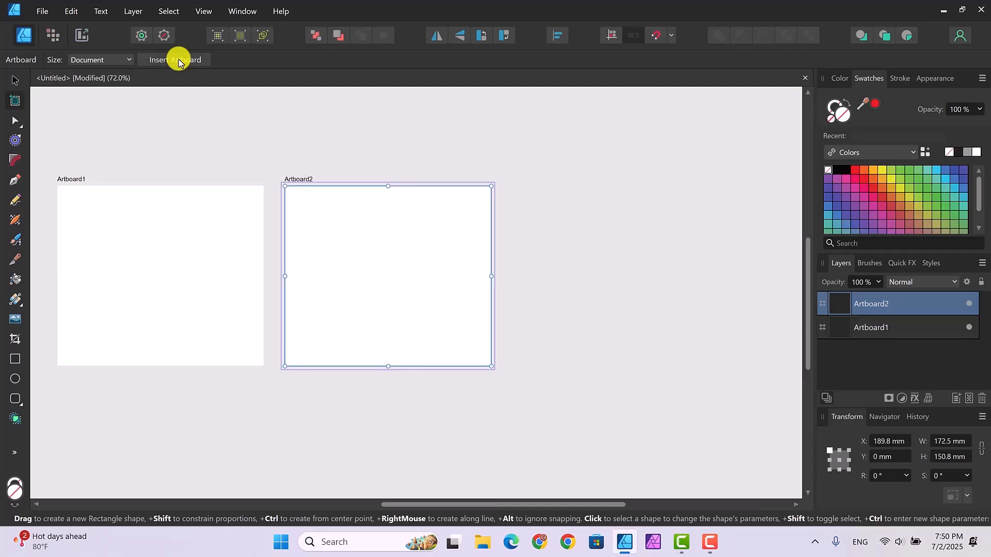
left_click(178, 61)
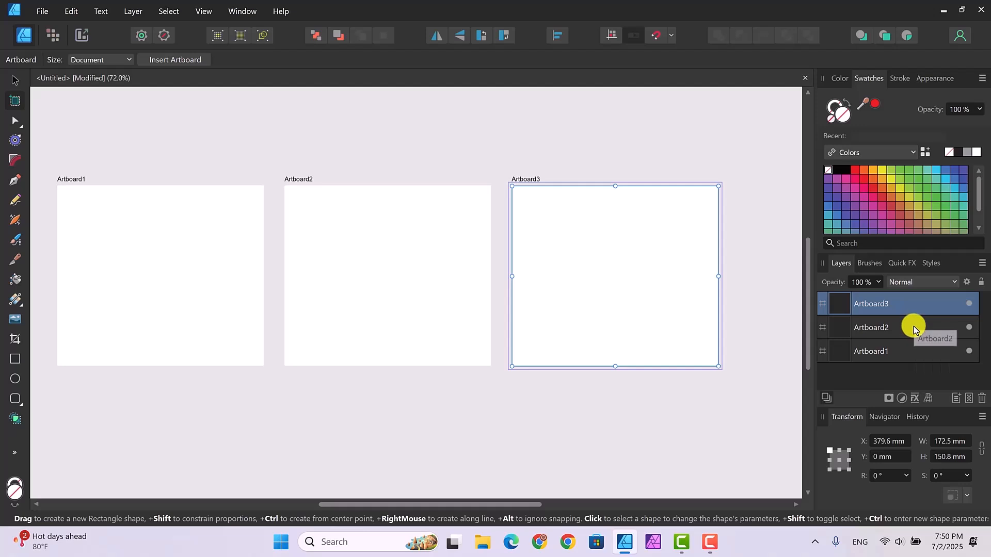
- Draw a heart about 38.6 mm wide and 65.1 mm high on Artboard1 and fill it with orange
left_click(904, 353)
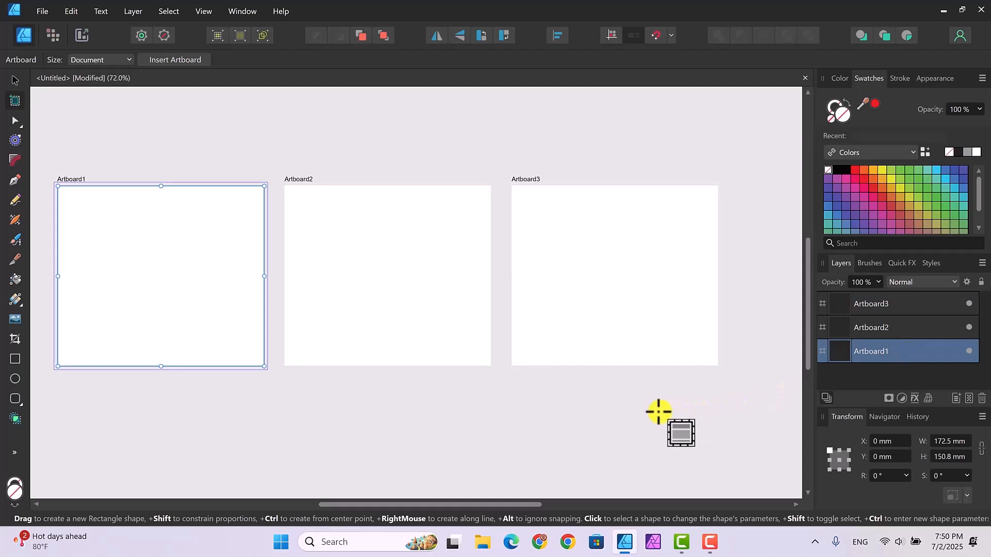
left_click(14, 81)
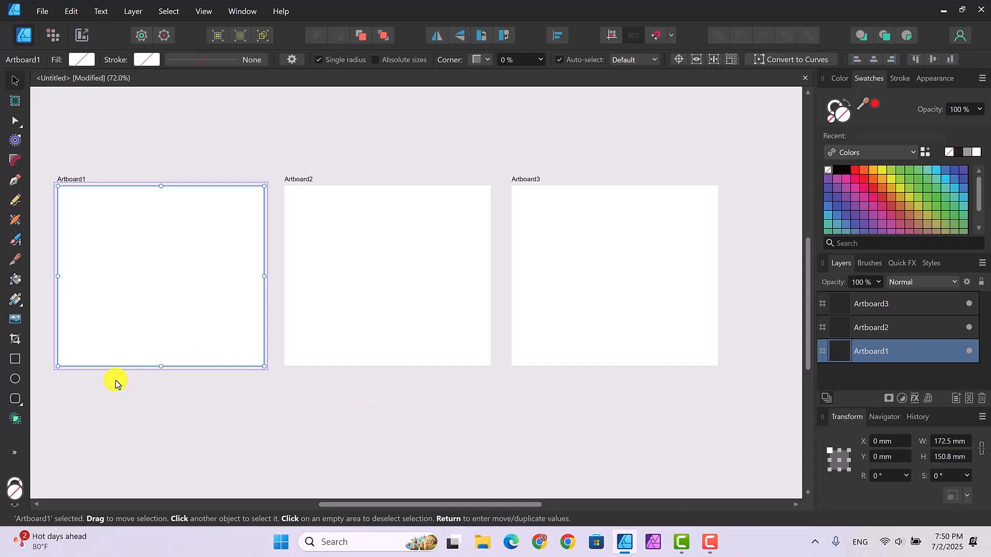
left_click(20, 407)
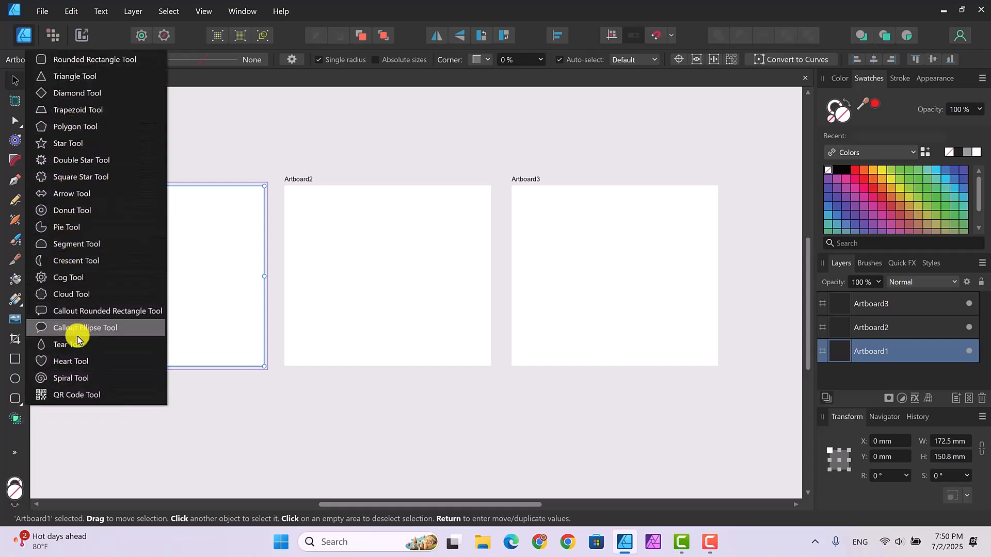
left_click(71, 361)
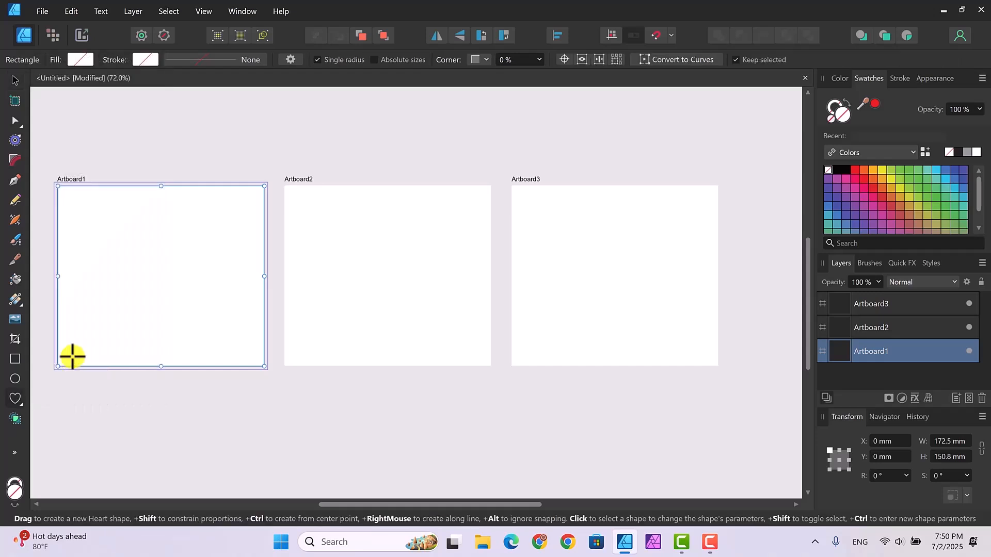
left_click_drag(158, 220, 205, 297)
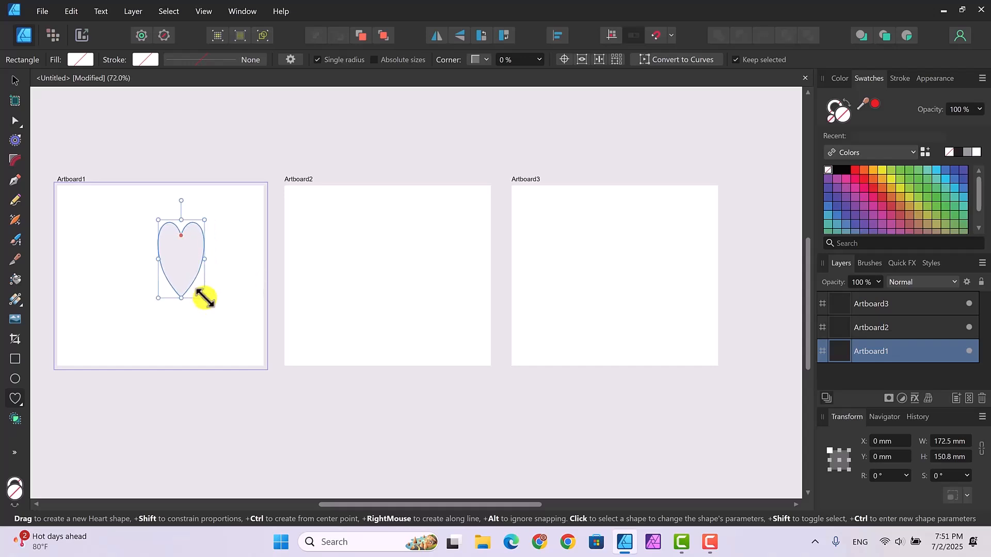
left_click(15, 80)
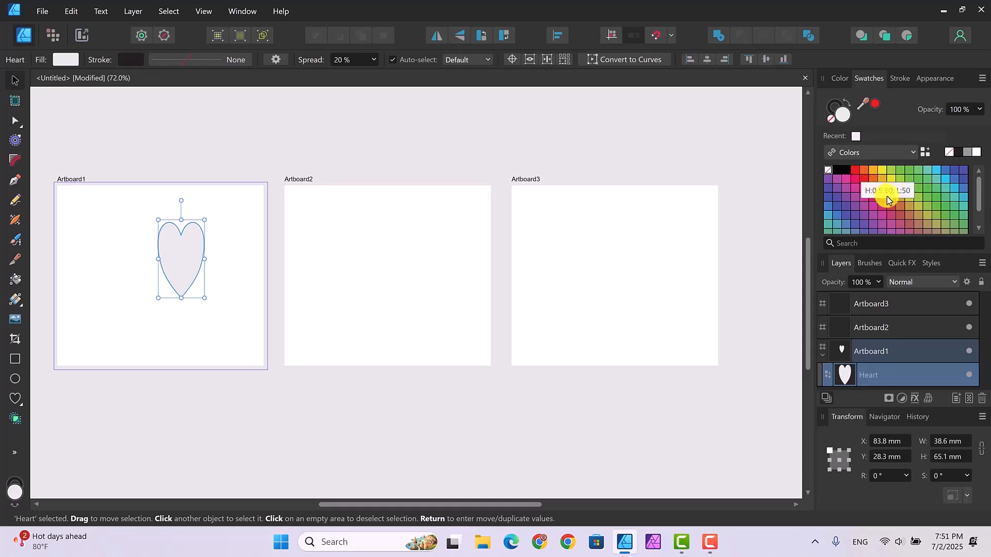
left_click(871, 178)
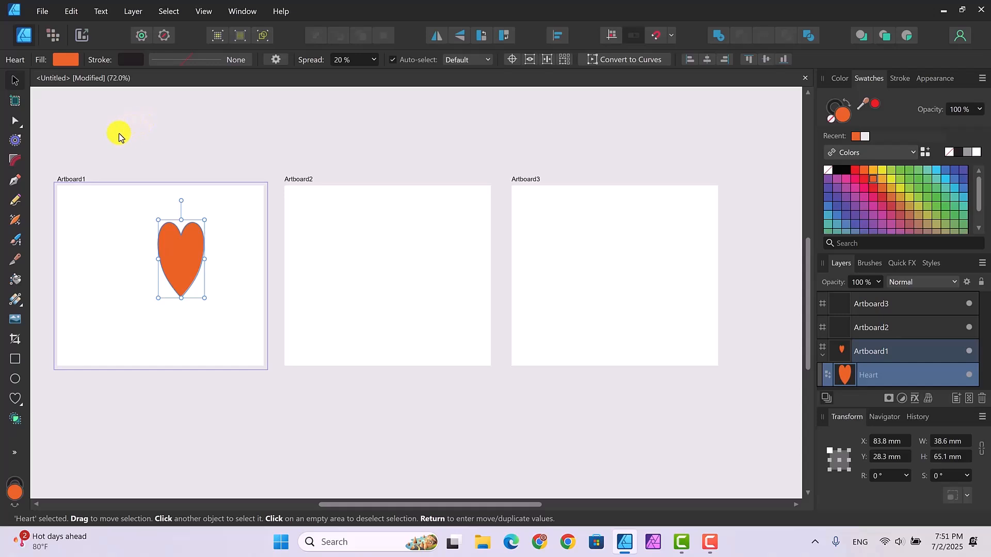
- Reshape the heart into a petal pair with about 89% spread and 35.1 mm width, and move it near Artboard1's upper edge
left_click(14, 123)
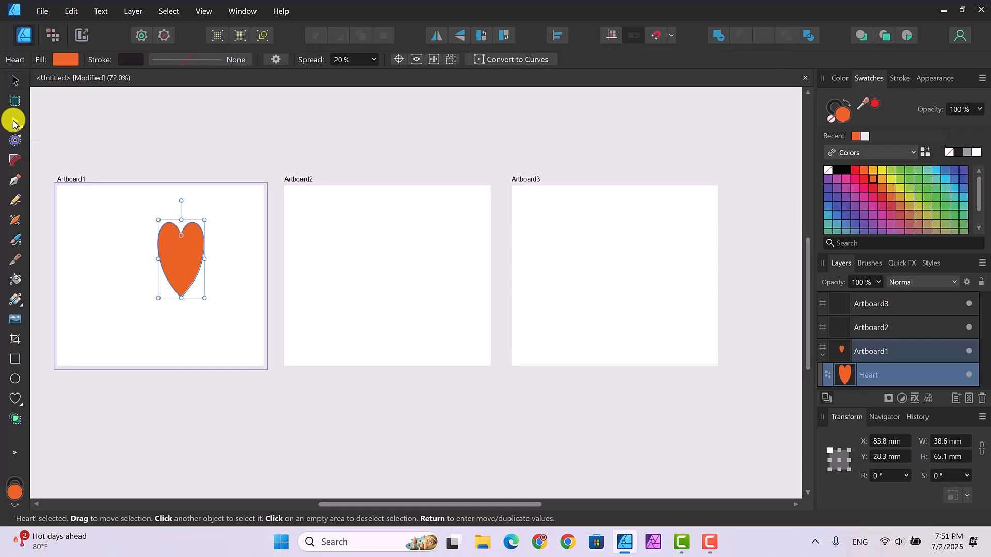
left_click_drag(181, 230, 182, 290)
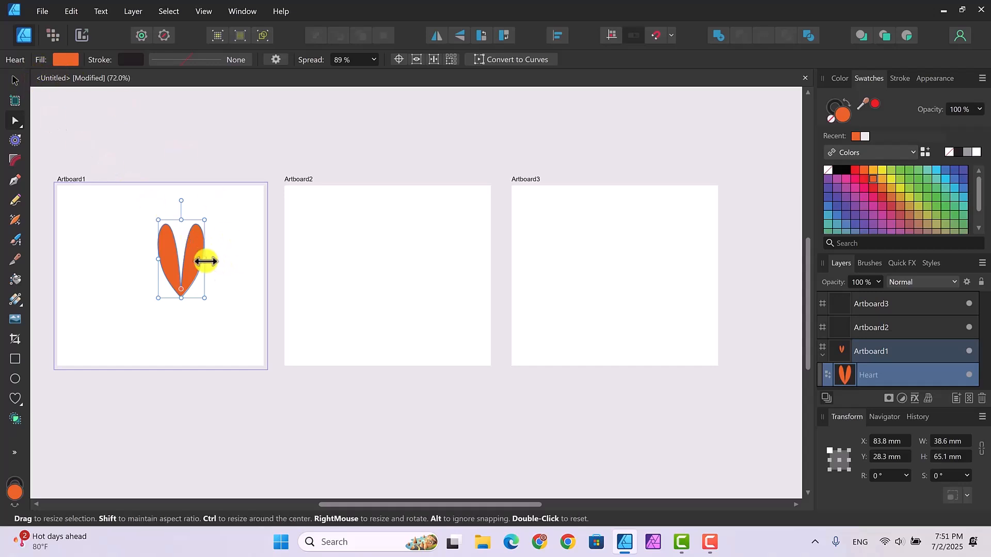
left_click_drag(206, 260, 200, 260)
left_click(15, 81)
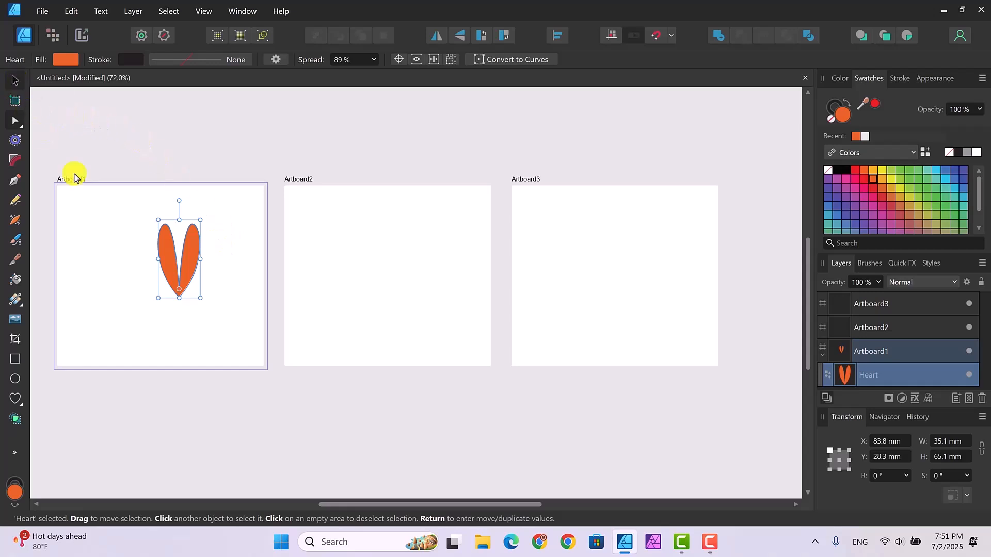
left_click_drag(192, 269, 180, 246)
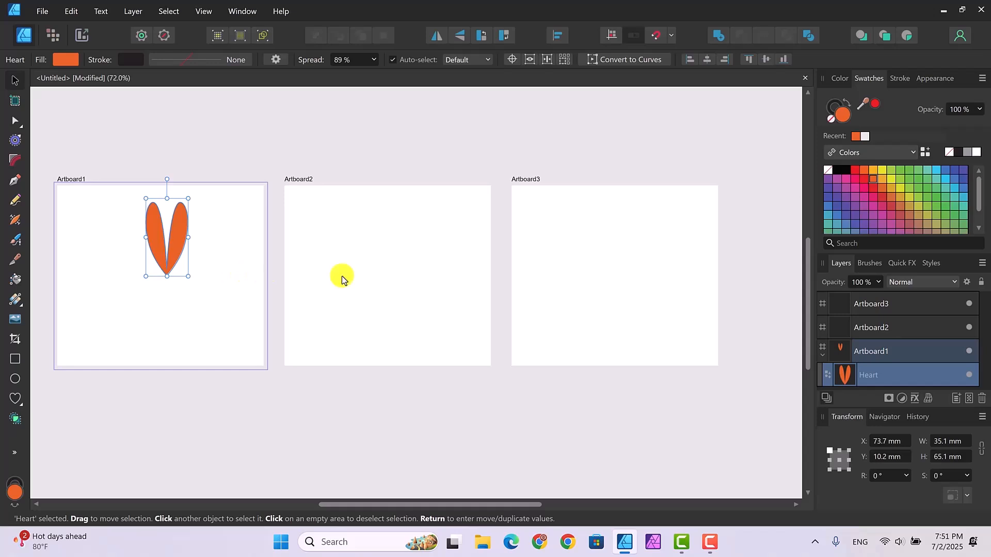
- Duplicate the petal pair, rotate the copy to 90°, and place it so its tip meets the original's lower tip
right_click(903, 377)
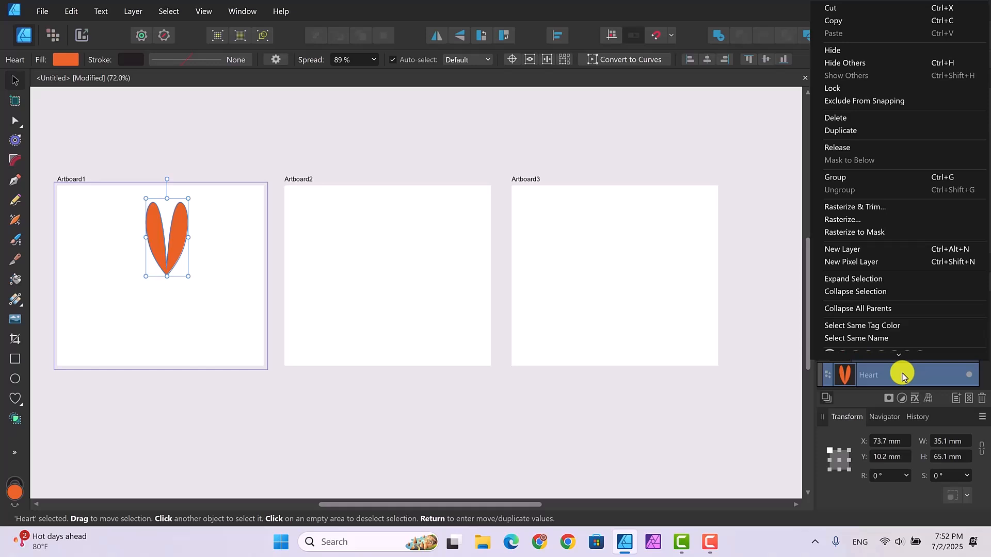
left_click(848, 124)
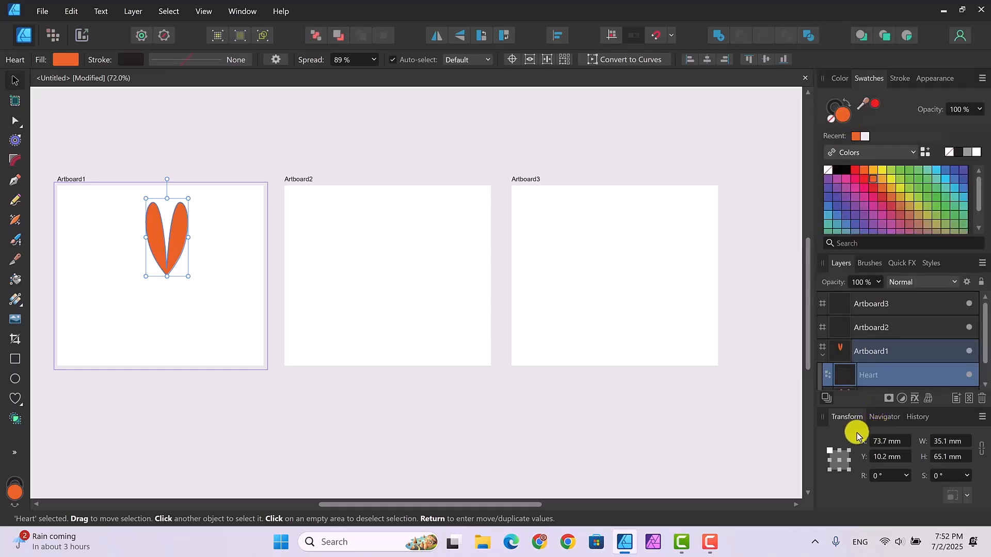
left_click(884, 475)
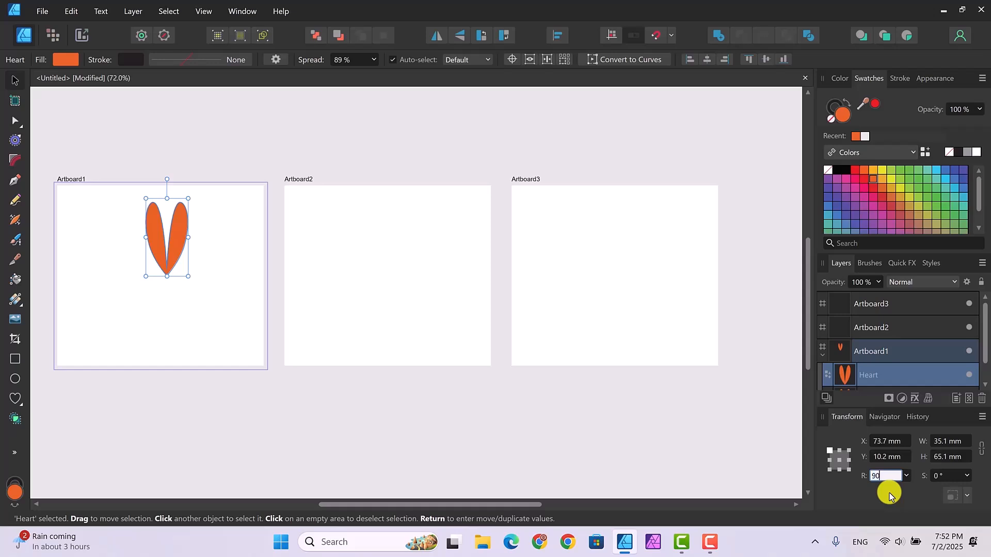
key("Return")
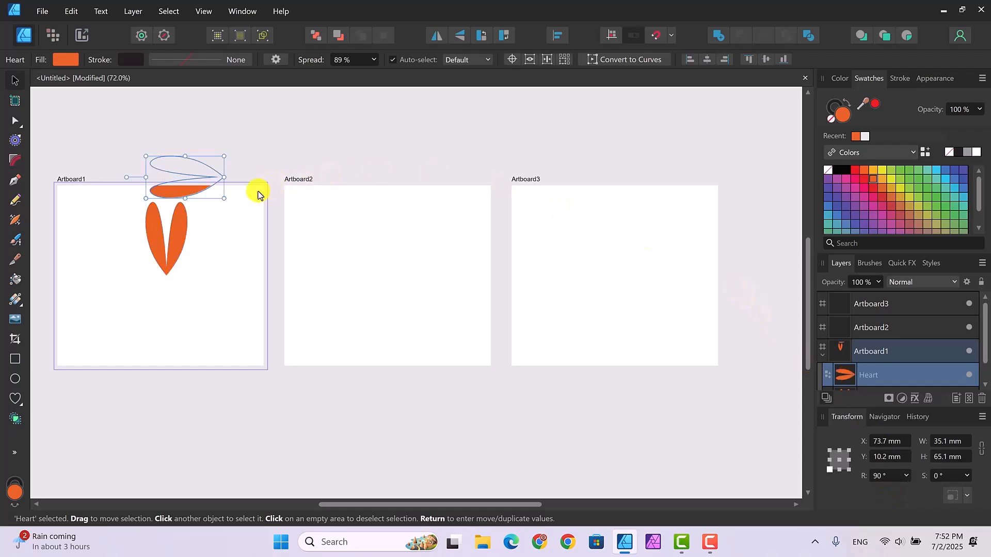
left_click_drag(208, 196, 149, 292)
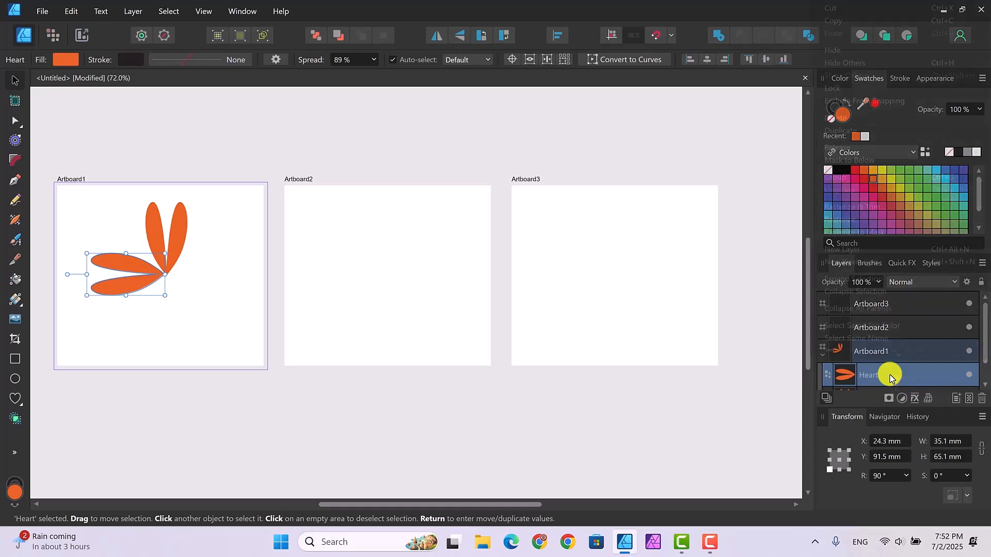
- Duplicate the horizontal petal pair, rotate the copy to 180°, and place it below the flower's centre with the tips meeting
right_click(889, 374)
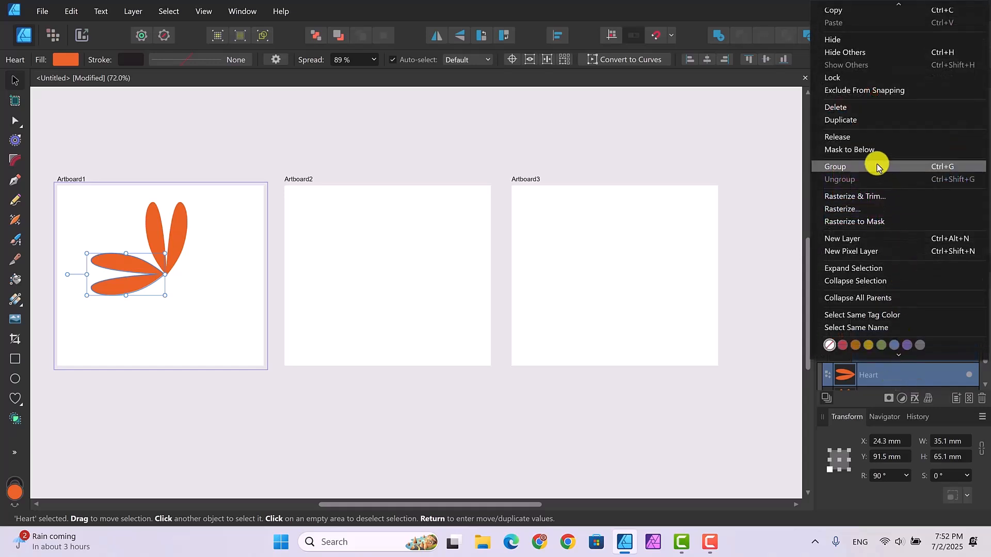
left_click(853, 121)
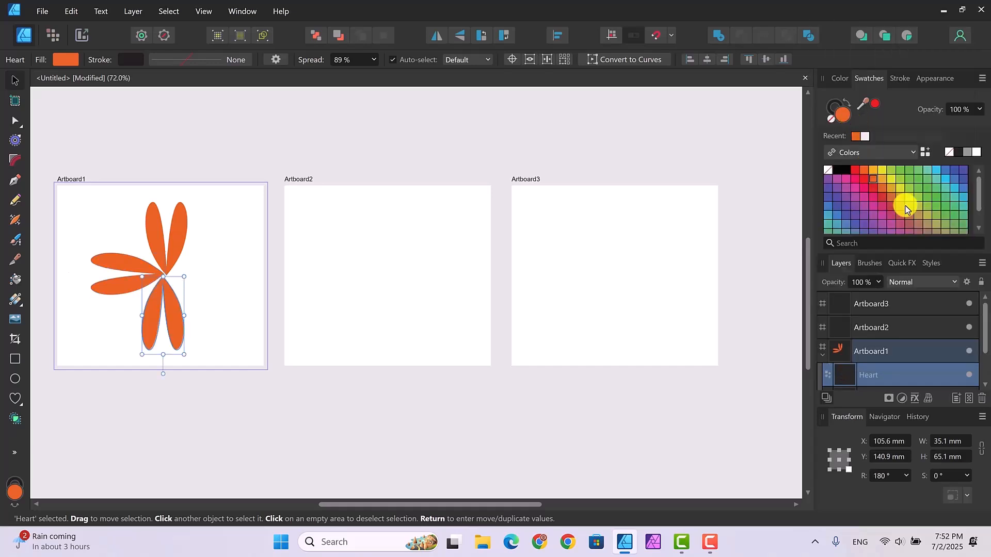
- Duplicate the lower petal pair, rotate the copy to -90°, and place it opposite the existing horizontal pair with the tips meeting
right_click(907, 378)
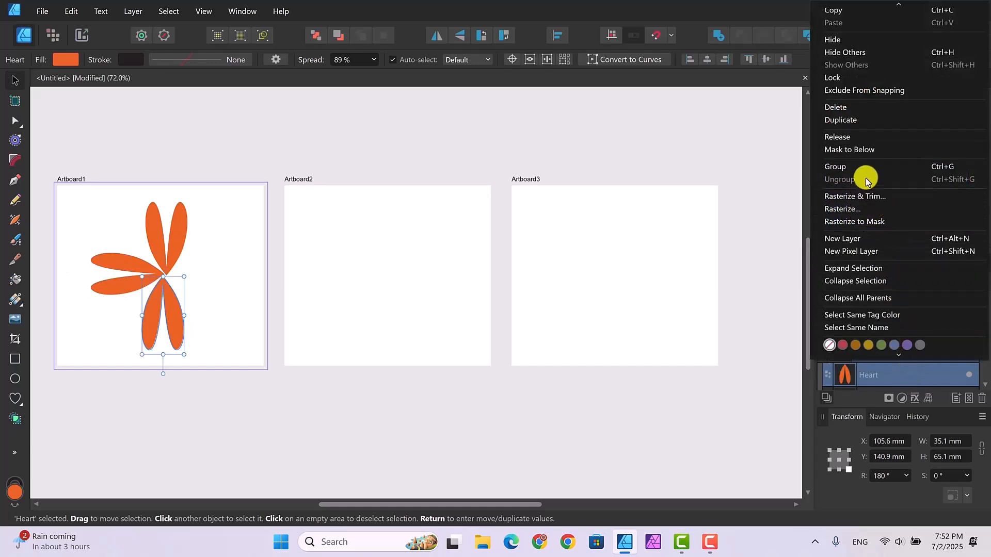
left_click(852, 120)
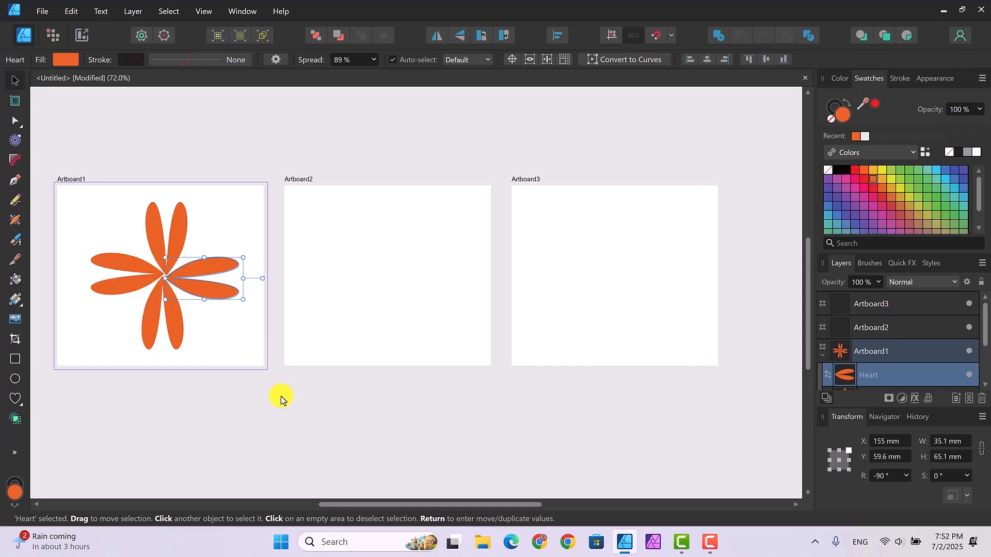
left_click(199, 135)
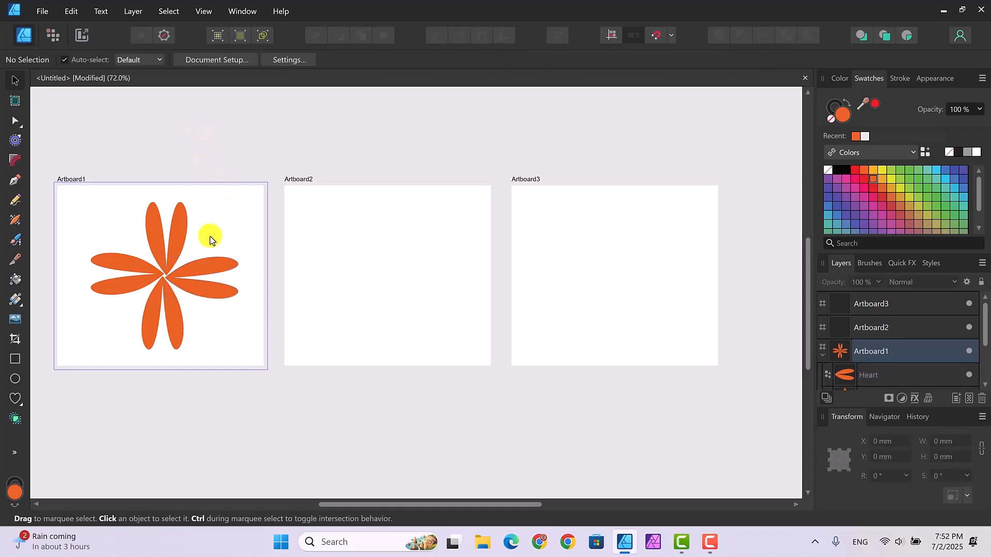
- Nudge the lower and 90° petal pairs so their tips meet more closely at the flower's centre
left_click(166, 294)
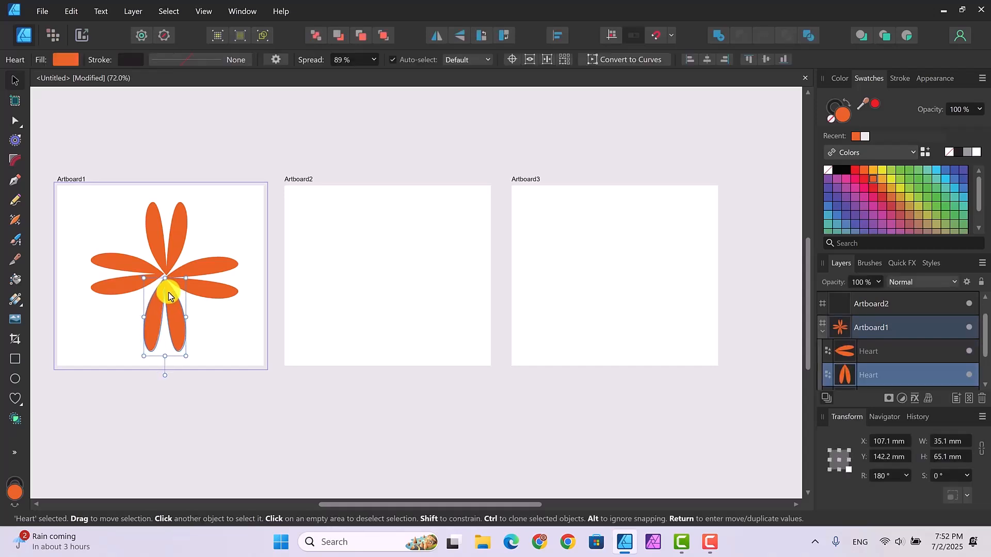
left_click(119, 283)
left_click_drag(119, 284, 119, 285)
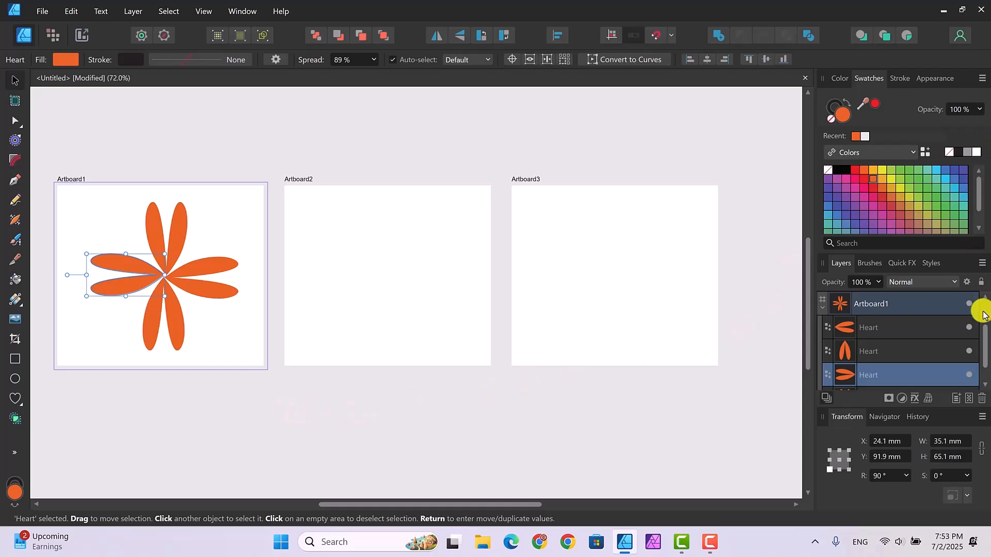
- Duplicate all four petal pairs together and rotate the copies counterclockwise to about 118.4° around the flower's centre
mouse_move(985, 345)
left_mouse_down()
mouse_move(980, 312)
mouse_move(980, 345)
left_mouse_up()
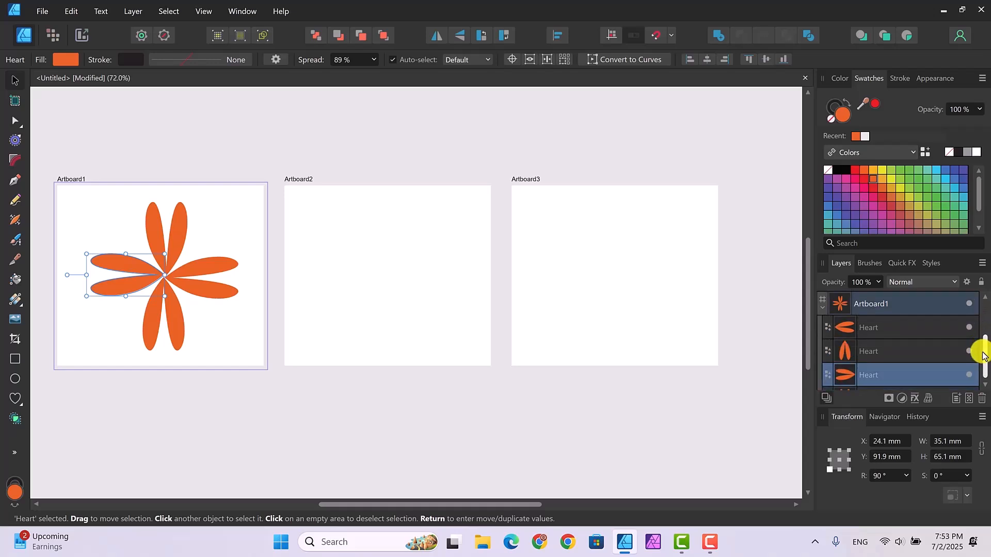
left_click(903, 328, "ctrl")
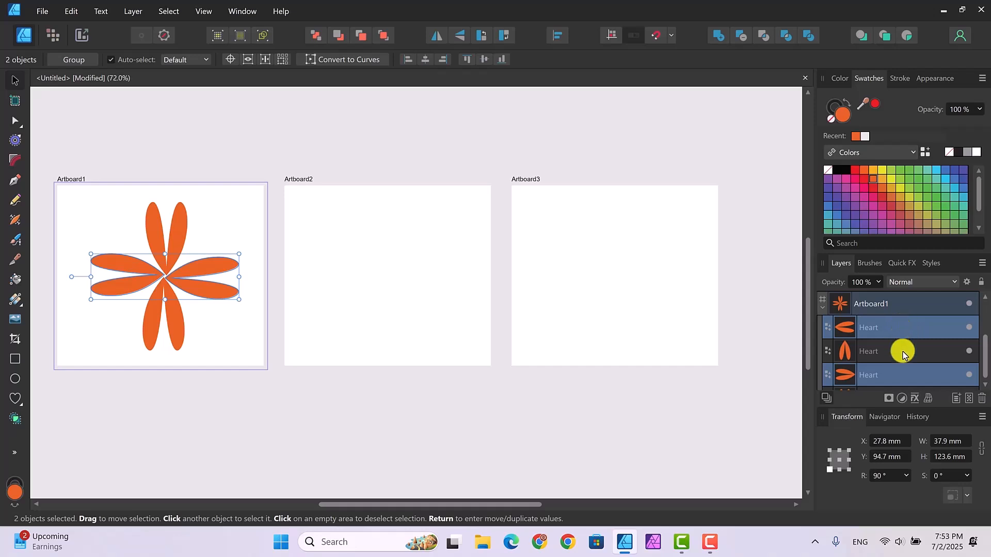
left_click(904, 348, "ctrl")
left_click_drag(986, 366, 985, 376)
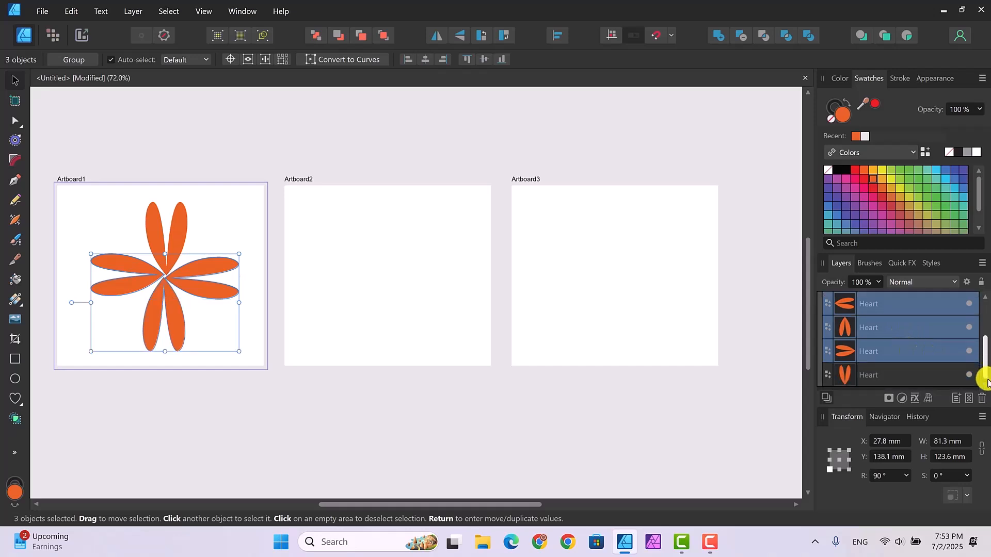
left_click(915, 378, "ctrl")
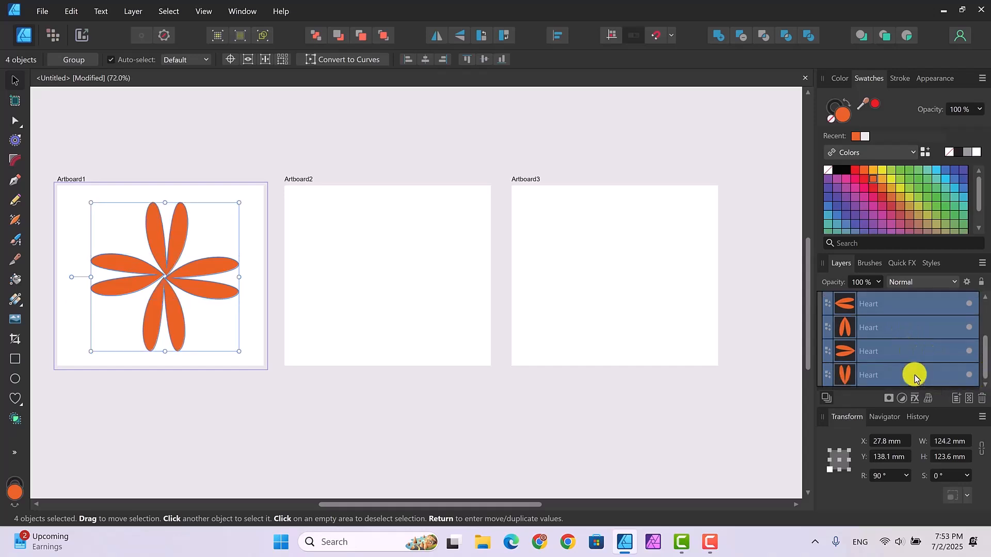
right_click(892, 306)
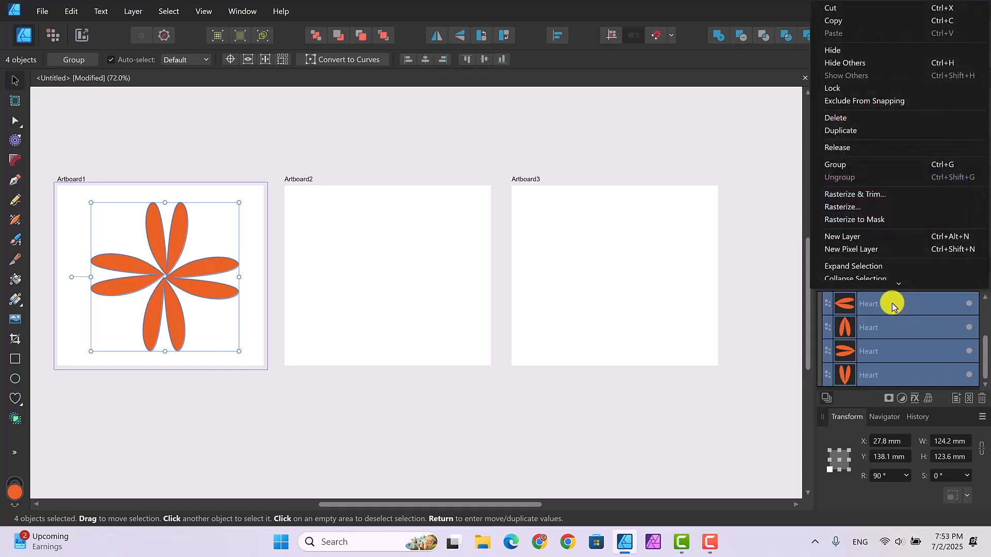
left_click(843, 135)
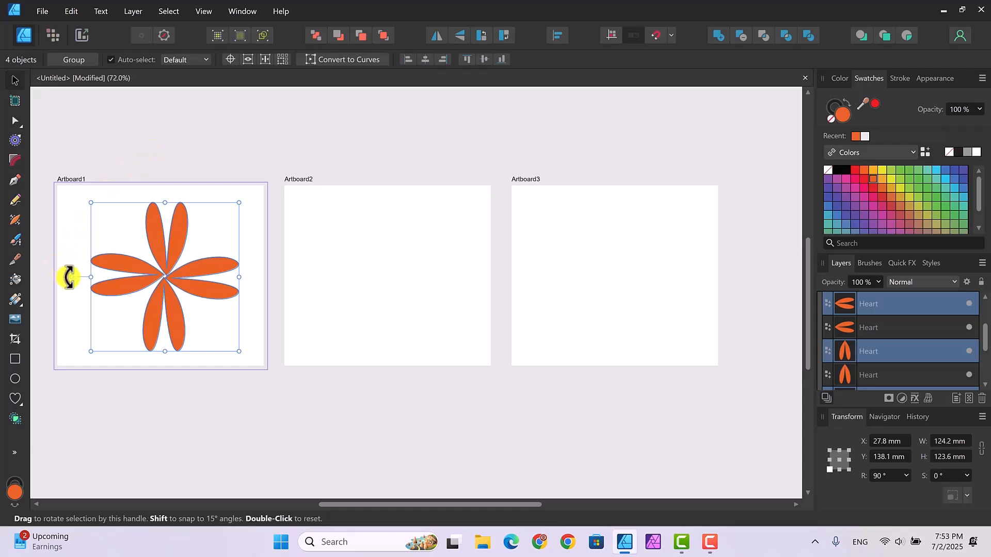
left_click_drag(67, 279, 80, 323)
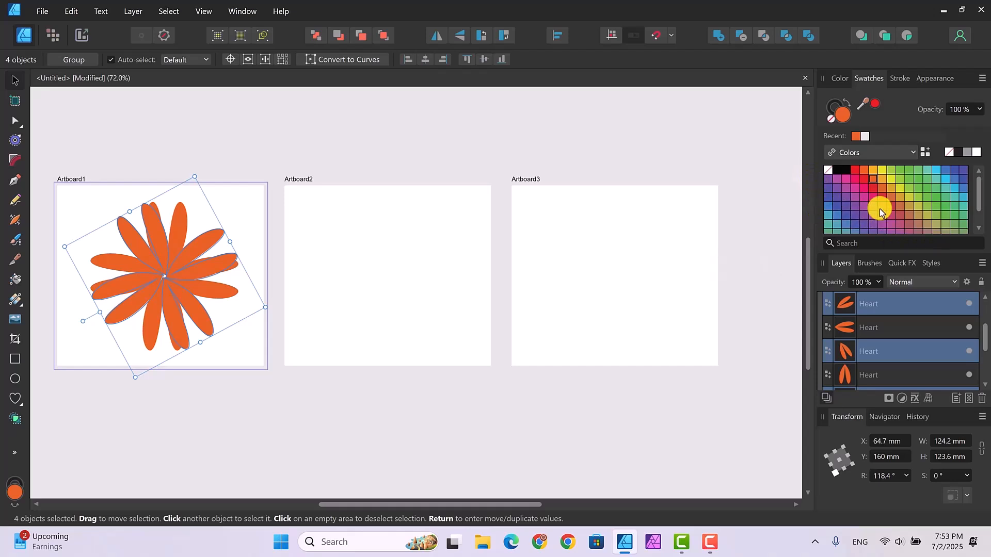
- Fill the rotated petal copies with red after trying pink, and deselect them
left_click(864, 187)
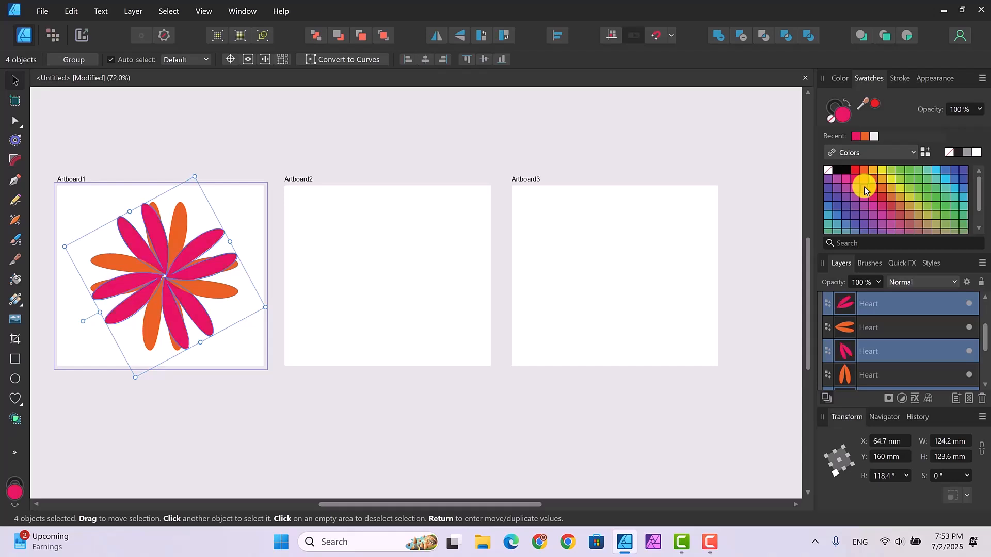
left_click(865, 177)
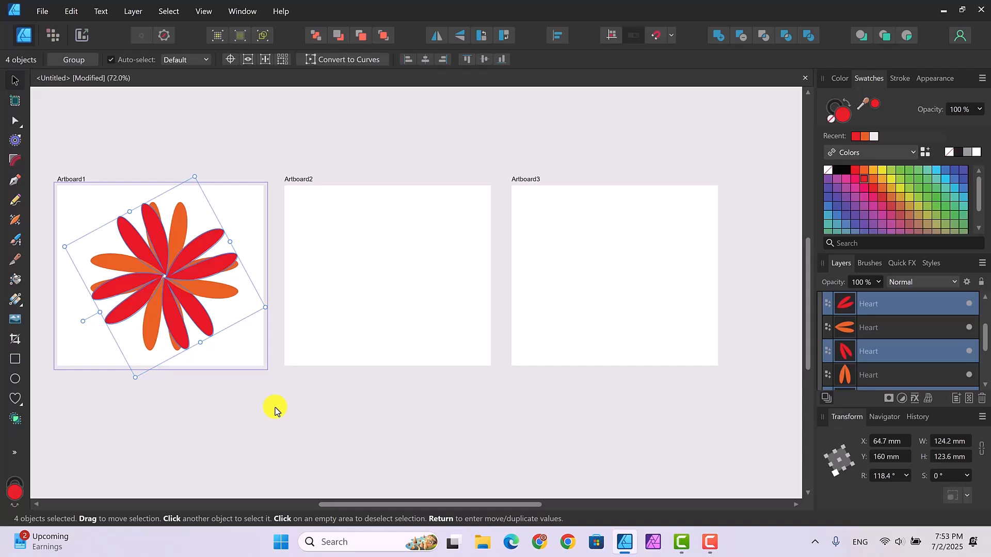
left_click(144, 407)
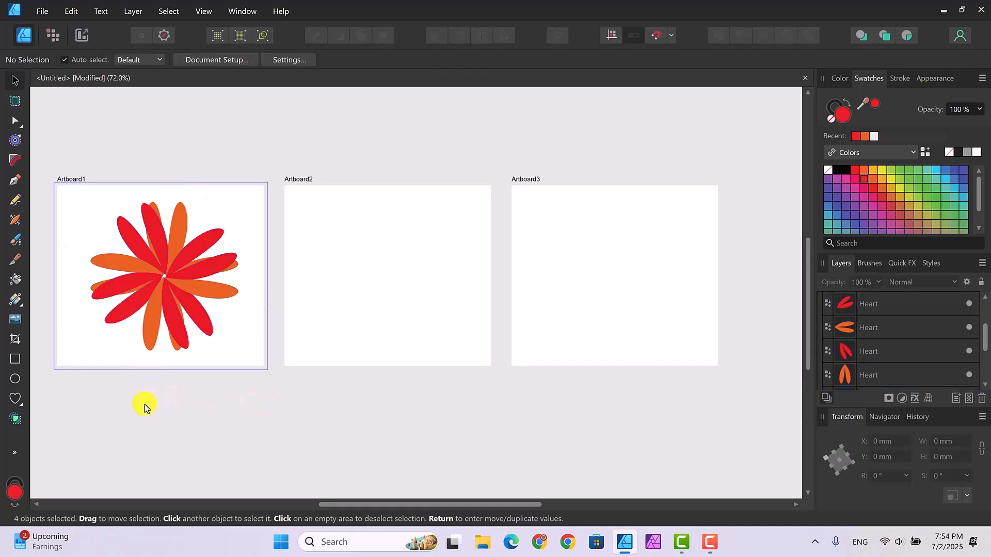
- Draw an ellipse about 13.4 mm wide and 17 mm high over the flower's centre and fill it with yellow
left_click(15, 380)
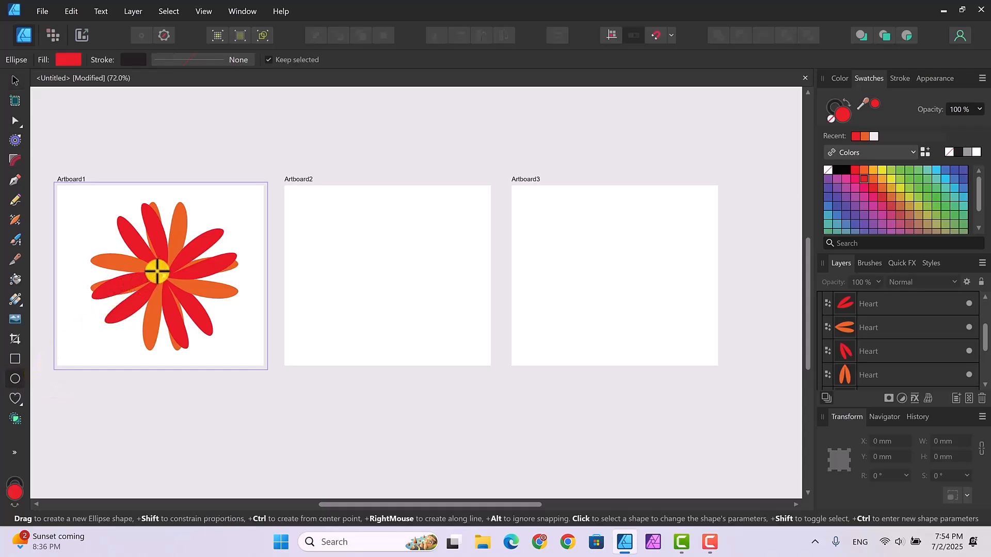
left_click_drag(156, 267, 173, 288)
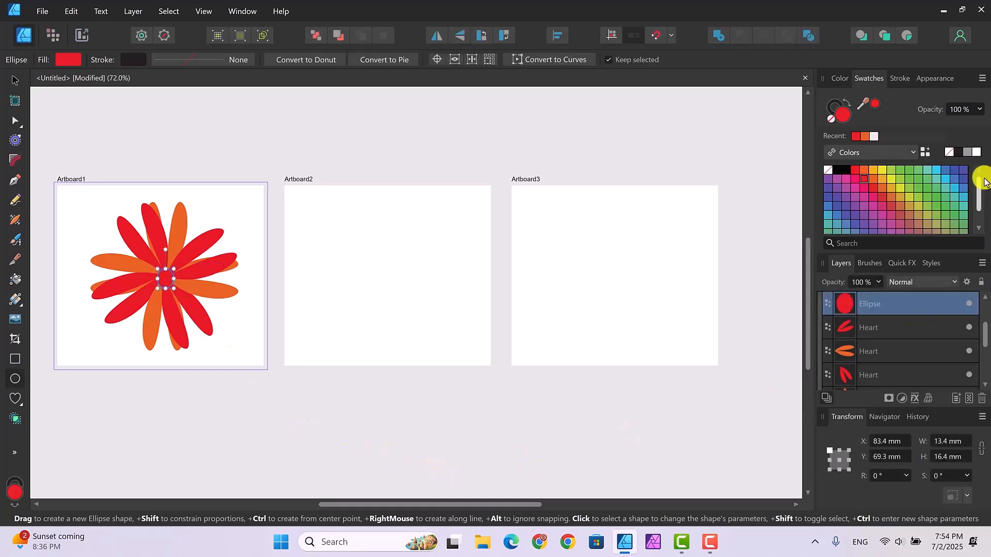
left_click(894, 179)
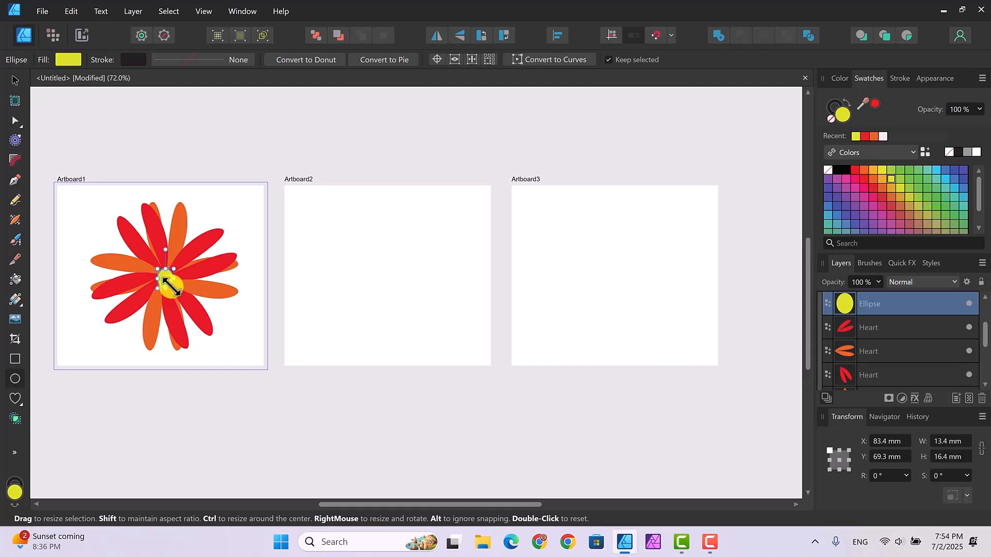
left_click_drag(172, 287, 173, 288)
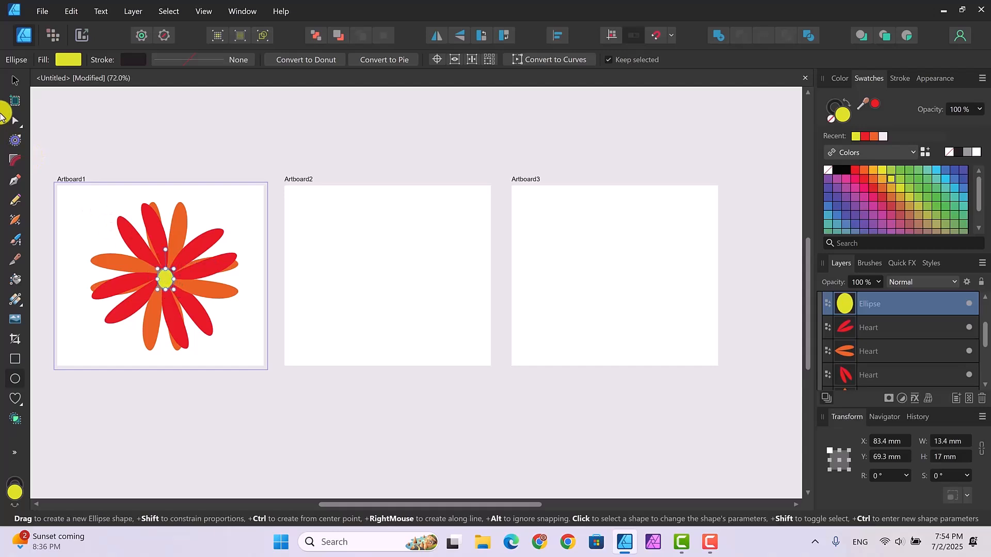
- Resize the yellow ellipse to about 13.6 mm by 15.1 mm and centre it where the petals meet
left_click(16, 80)
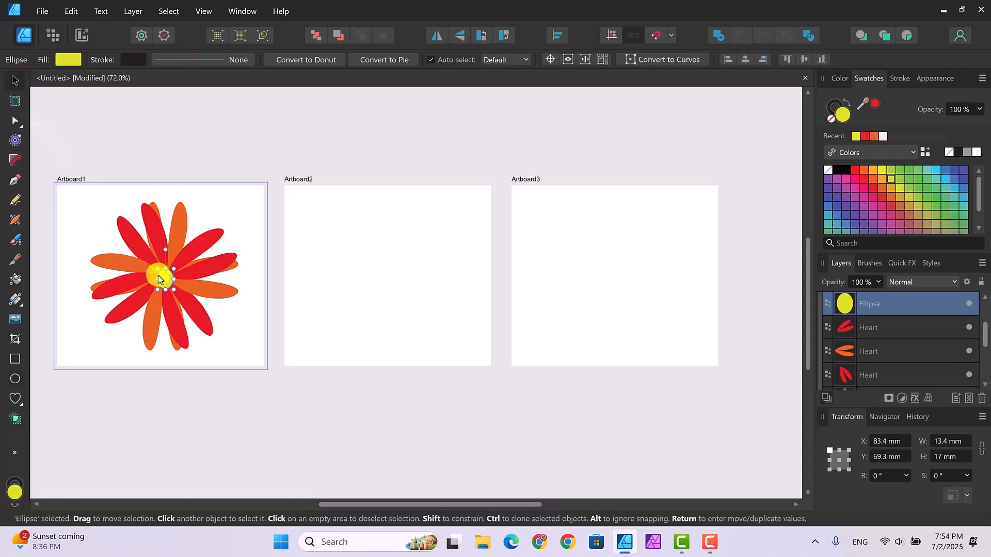
left_click(164, 280)
left_click_drag(165, 281, 172, 269)
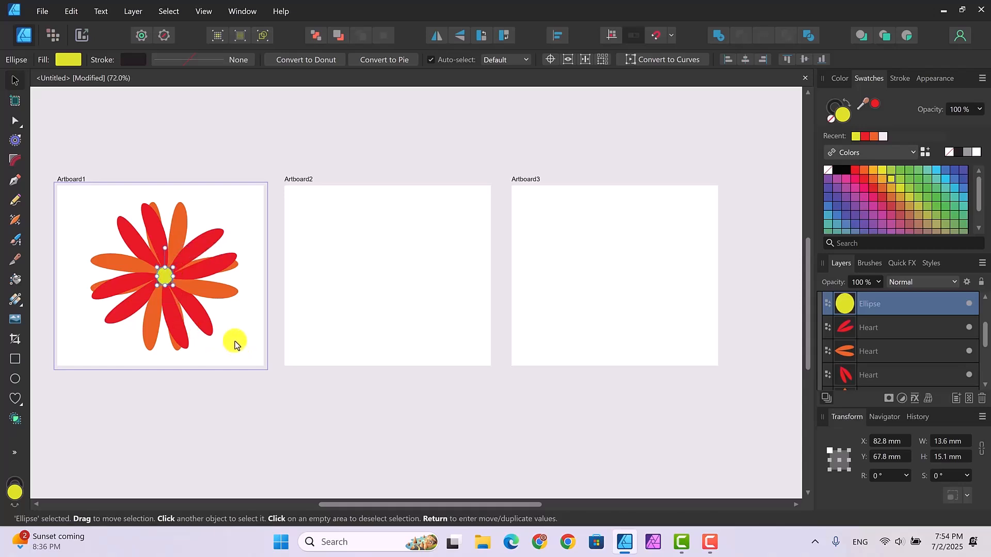
left_click(234, 342)
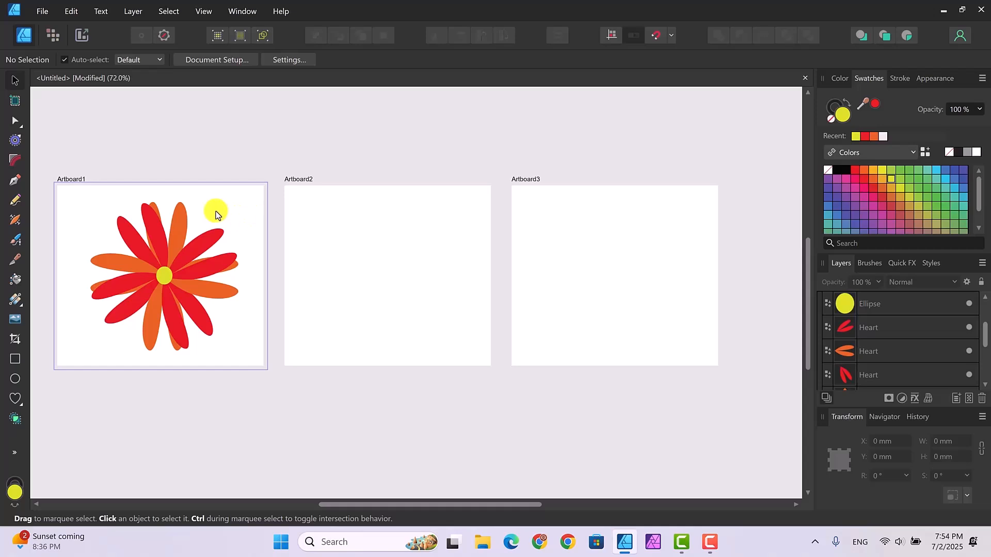
- Give the yellow centre ellipse a dark solid outline with a 4.8 pt stroke width
left_click(160, 277)
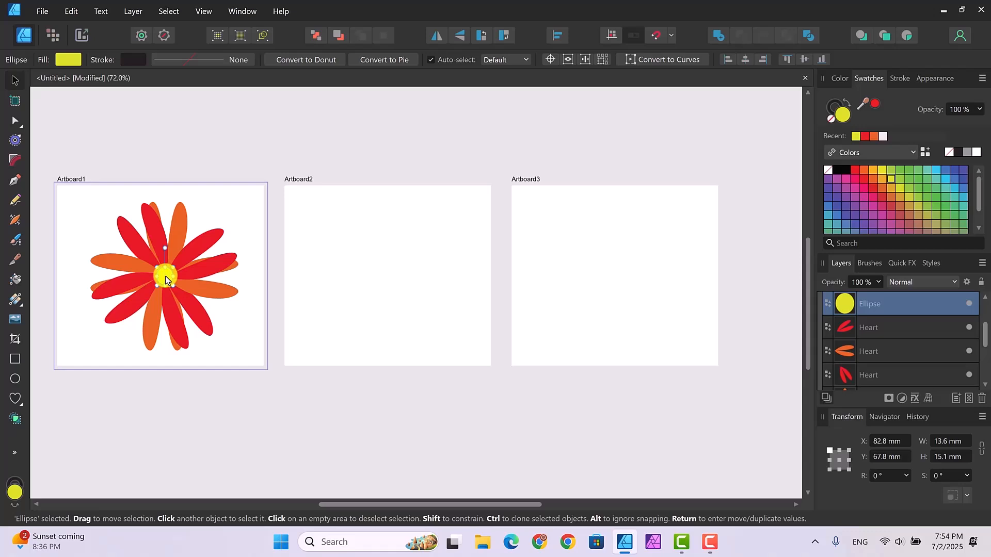
left_click(835, 105)
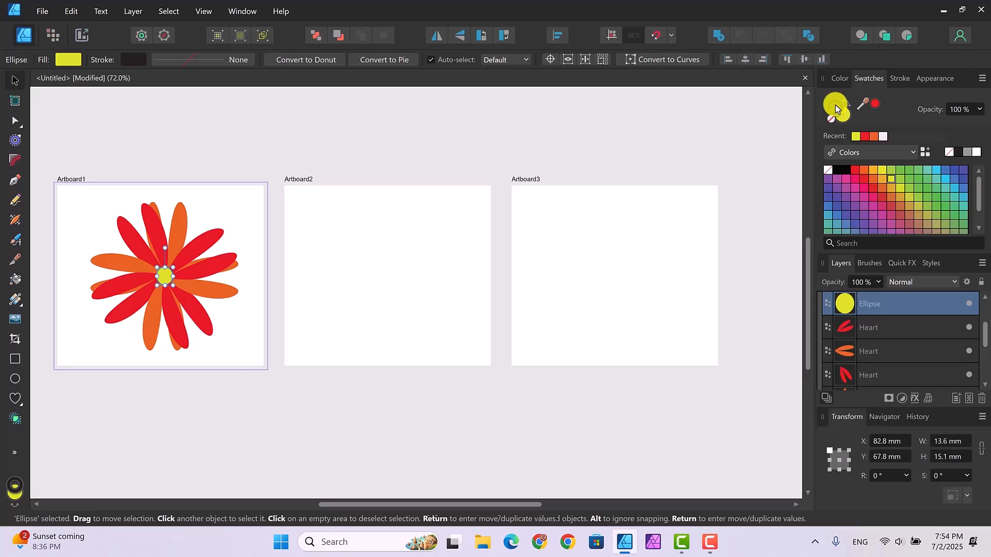
left_click(200, 59)
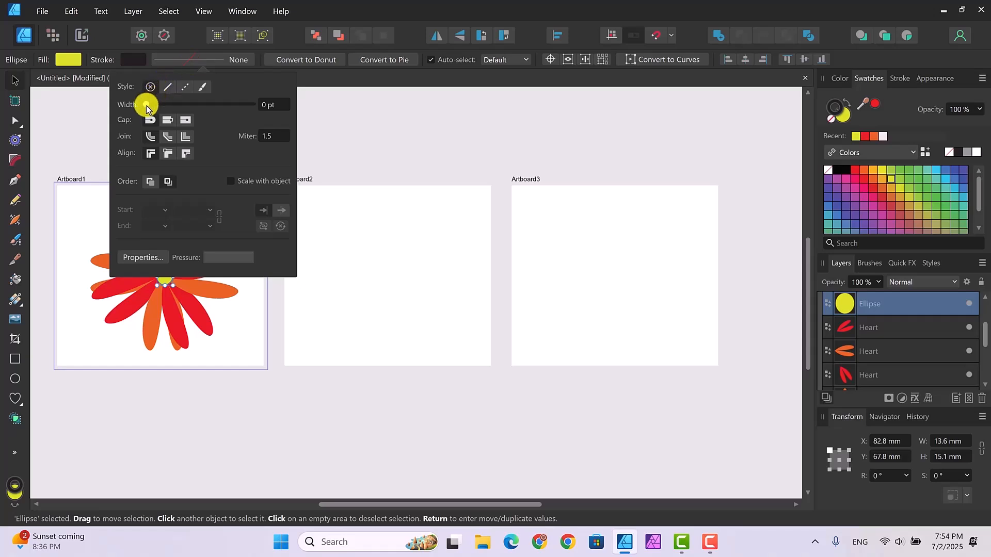
left_click_drag(147, 105, 178, 108)
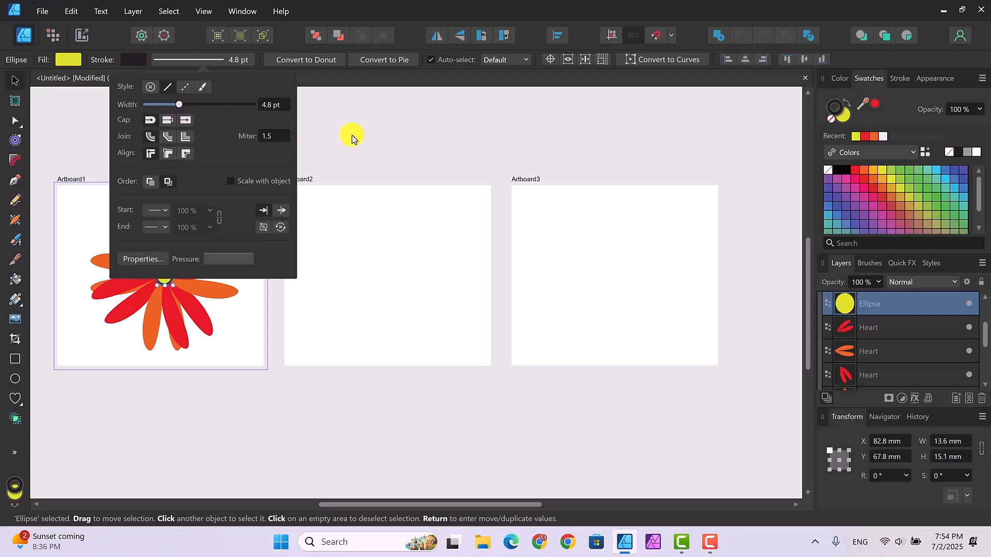
left_click(349, 139)
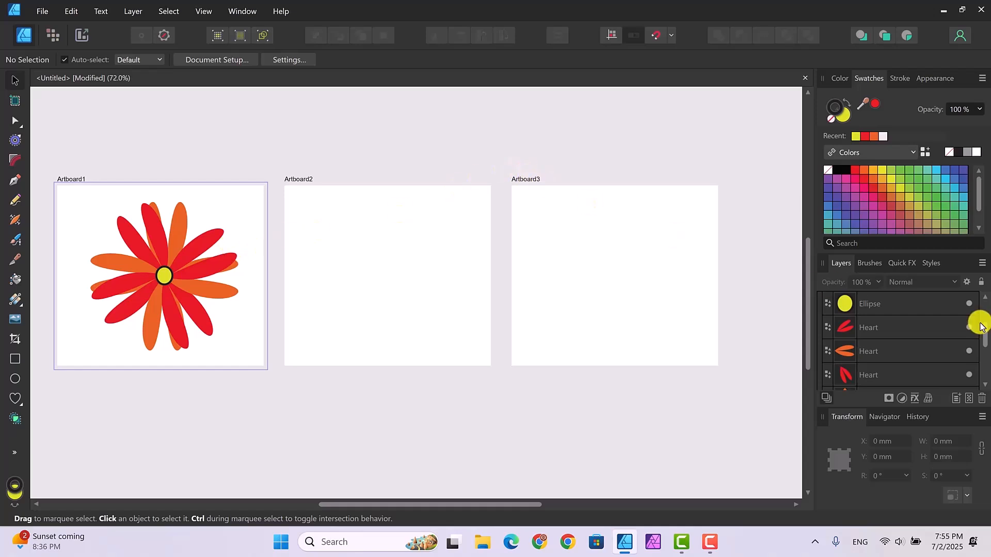
- Select all eight orange and red hearts, excluding the ellipse, and give them a solid 2 pt stroke
mouse_move(986, 342)
left_mouse_down()
mouse_move(978, 313)
mouse_move(982, 334)
left_mouse_up()
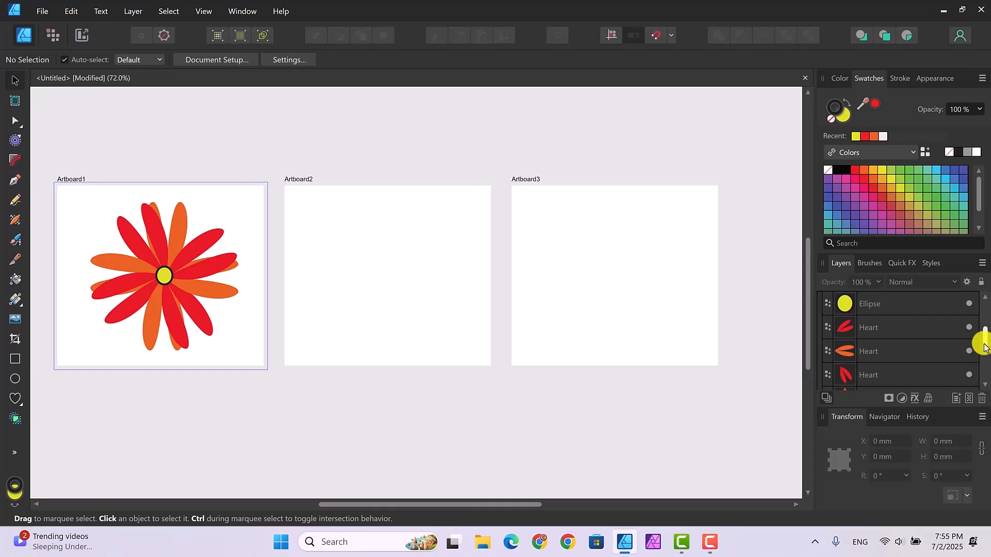
left_click(894, 330)
left_click(907, 353, "shift")
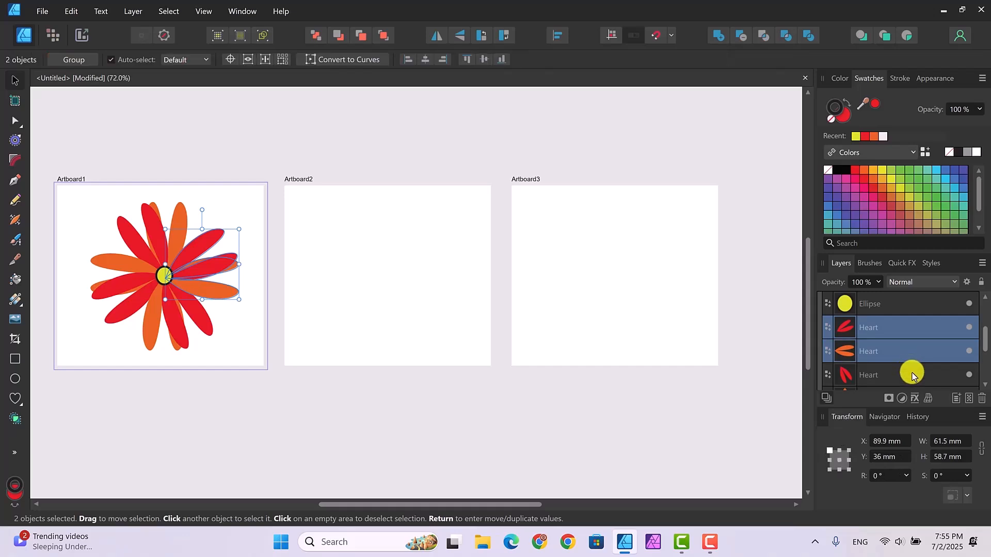
left_click(912, 375, "shift")
left_click_drag(985, 337, 986, 359)
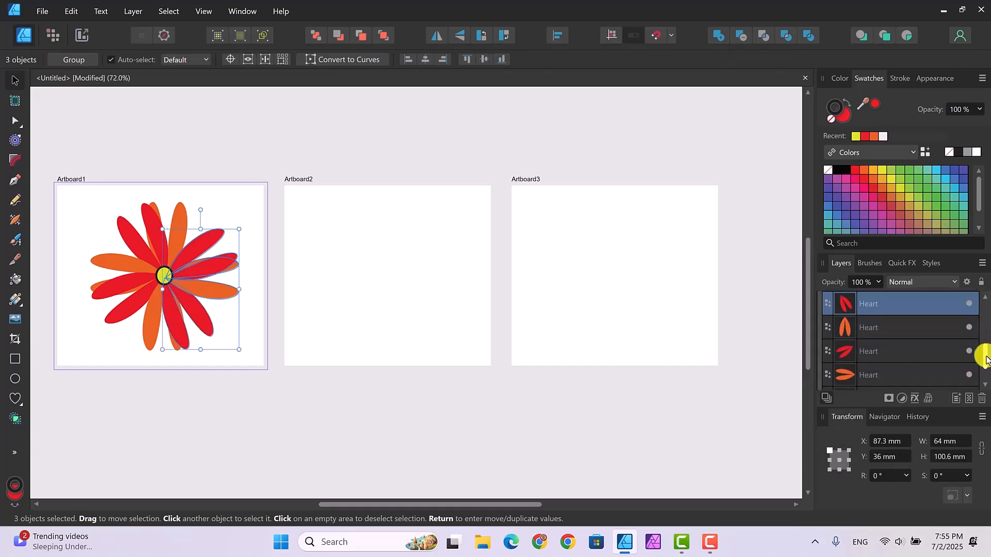
left_click(909, 330, "shift")
left_click(905, 351, "shift")
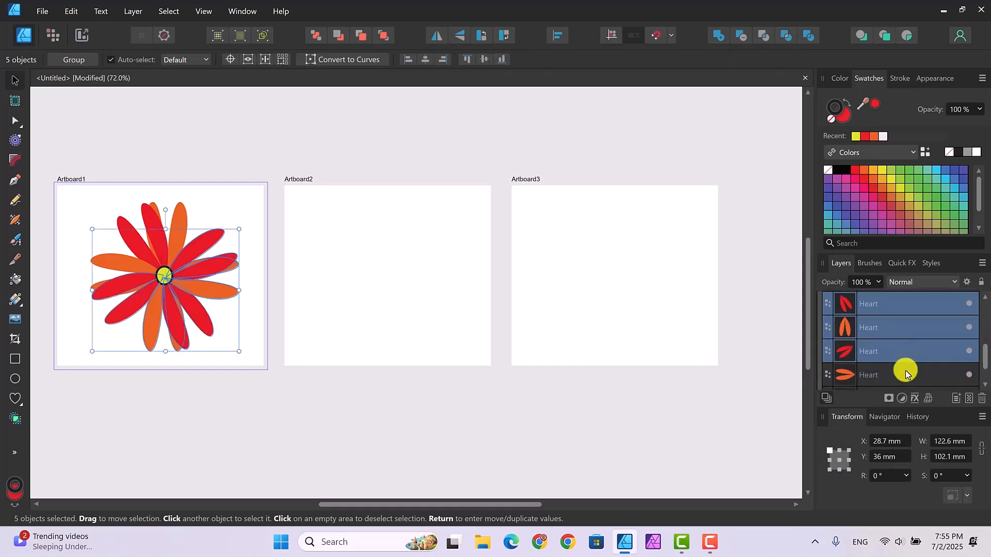
left_click(907, 374, "shift")
left_click_drag(985, 356, 985, 368)
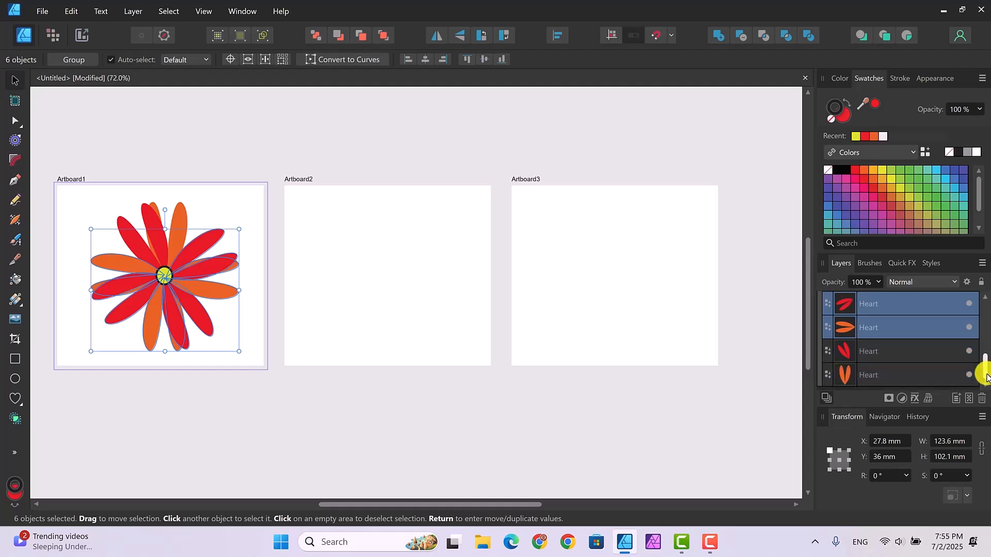
left_click(919, 352, "shift")
left_click(913, 370, "shift")
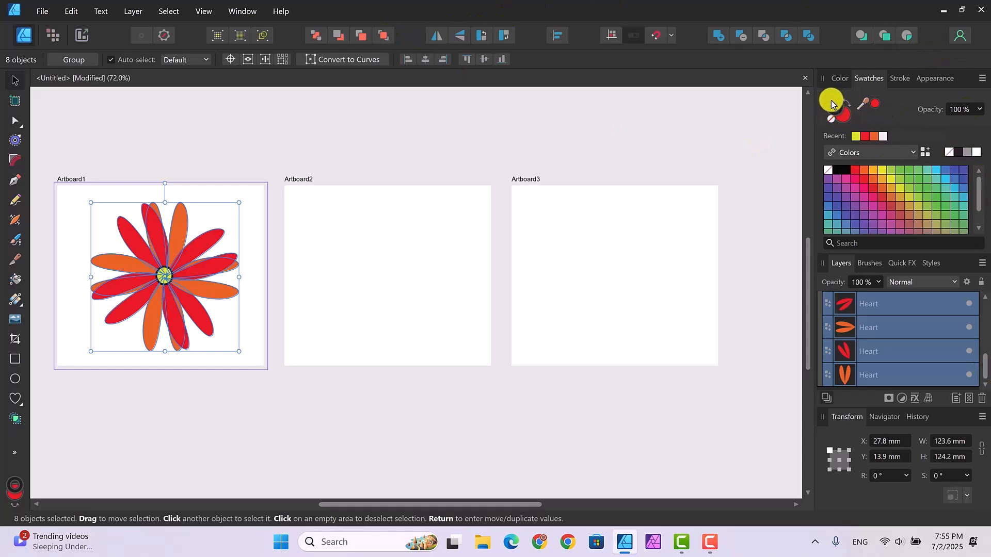
left_click(900, 78)
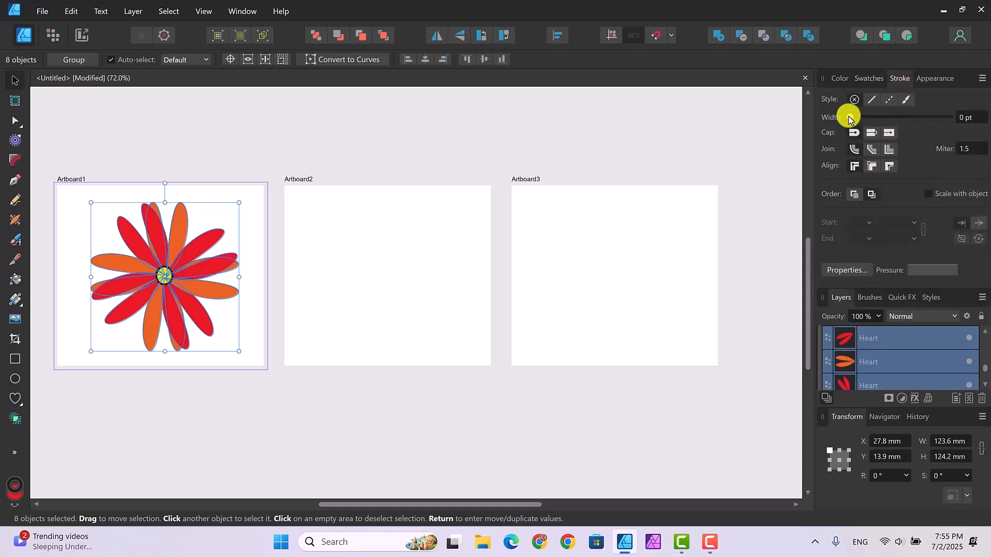
left_click_drag(850, 118, 875, 123)
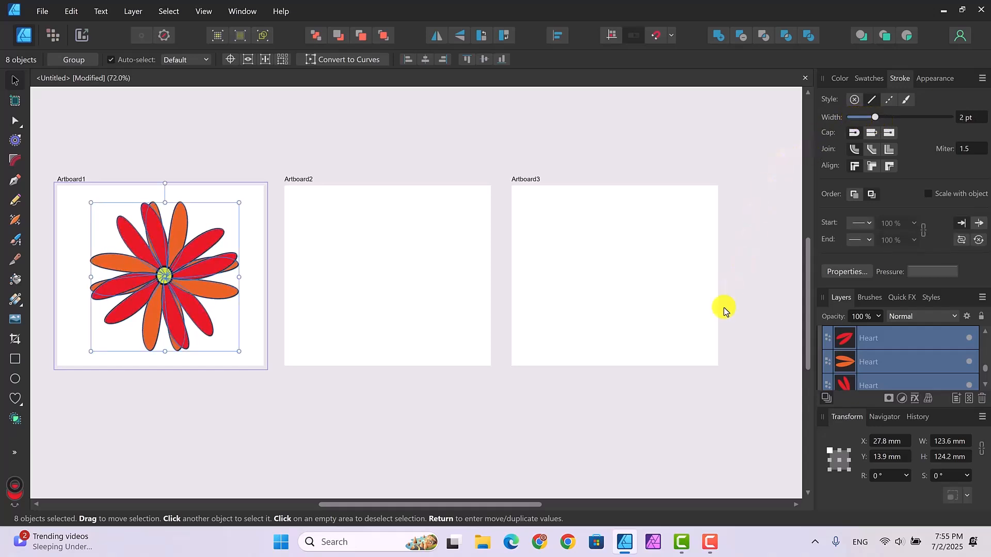
- Group the eight hearts and the yellow ellipse into one flower and shift it slightly left and down on Artboard1
left_click(572, 407)
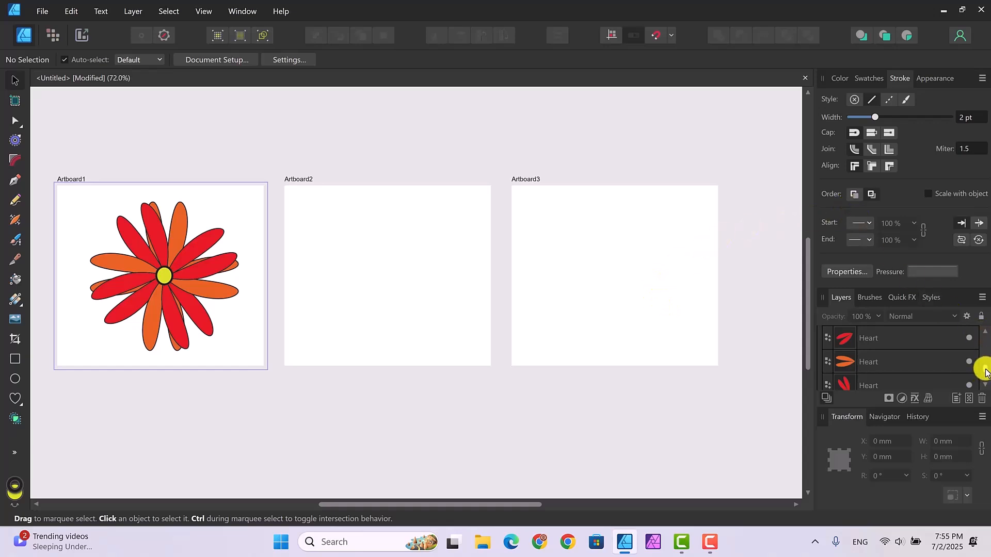
left_click_drag(986, 369, 986, 379)
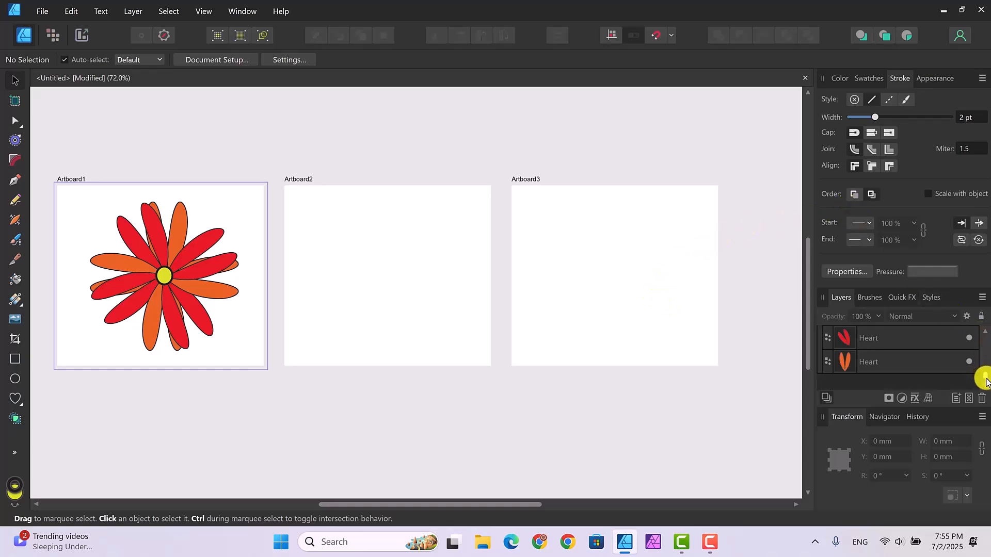
left_click(895, 362)
left_click(907, 339, "shift")
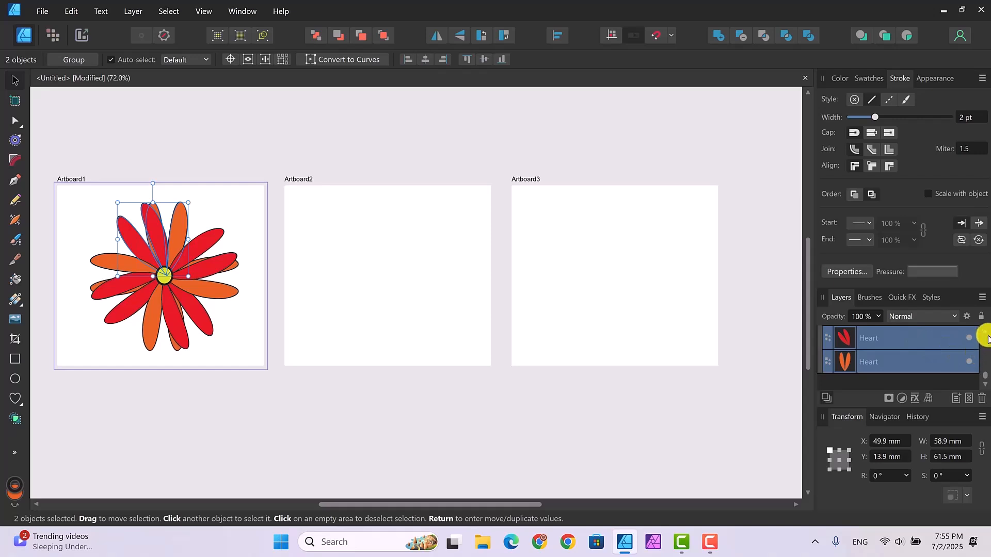
scroll(983, 333, "up", 2)
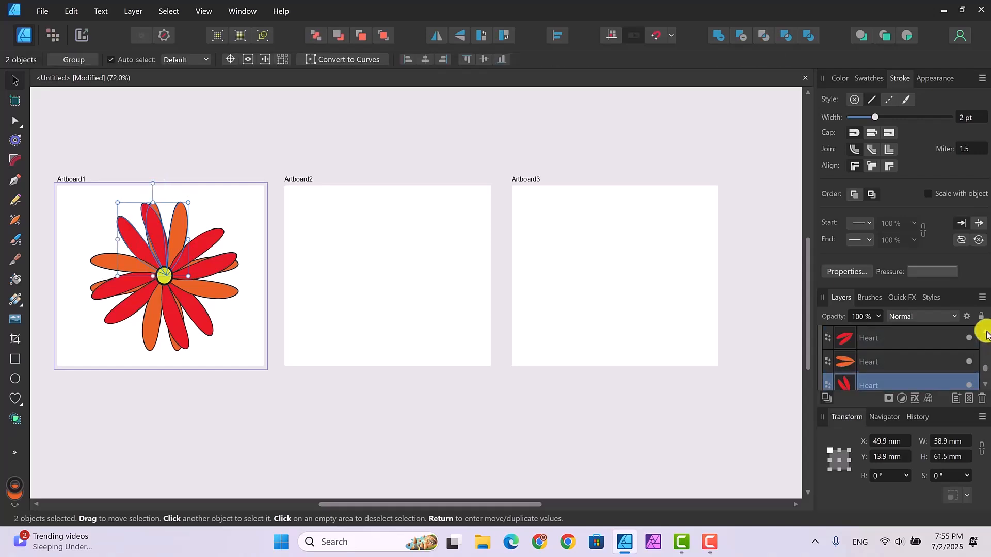
left_click(907, 362, "shift")
left_click(903, 340, "shift")
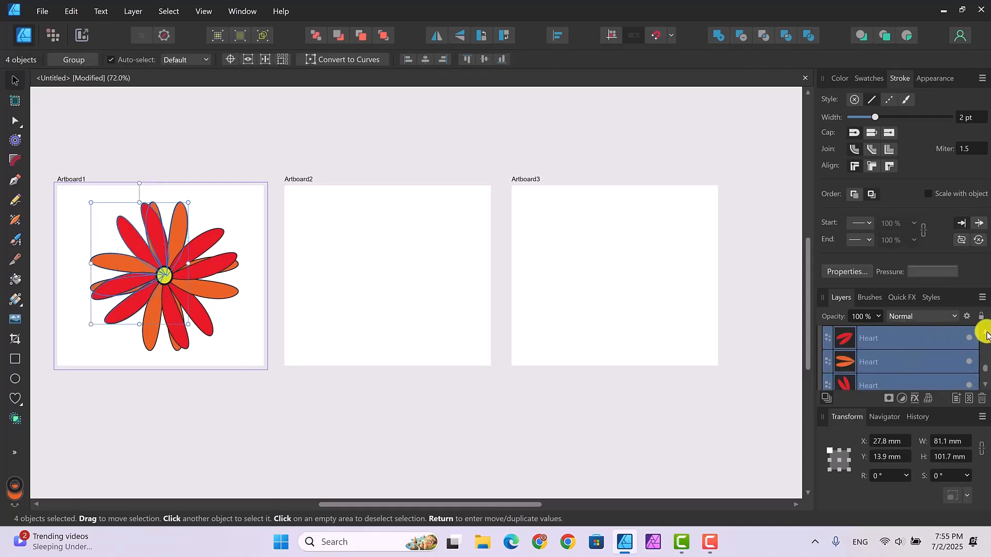
scroll(964, 336, "up", 2)
left_click(909, 361, "shift")
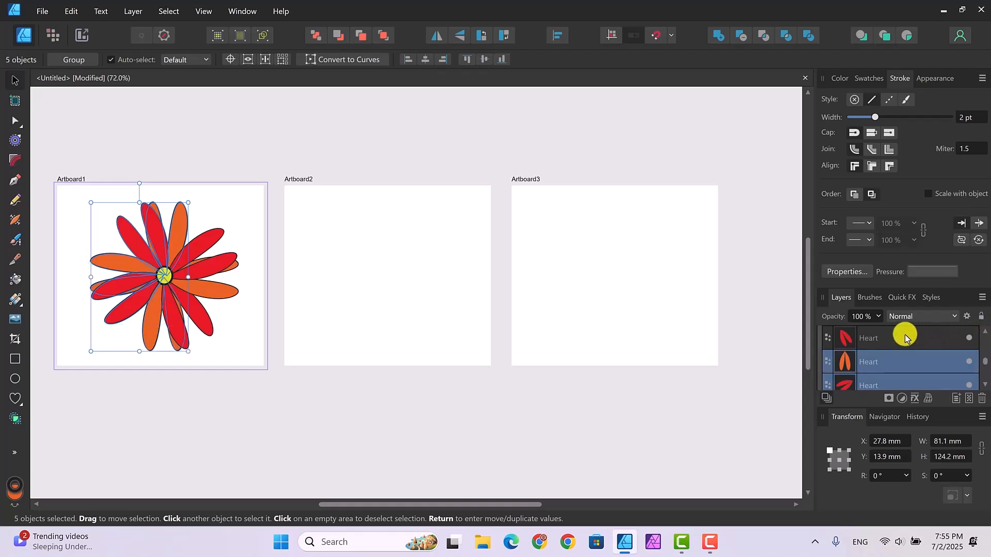
left_click(904, 338, "shift")
scroll(985, 330, "up", 2)
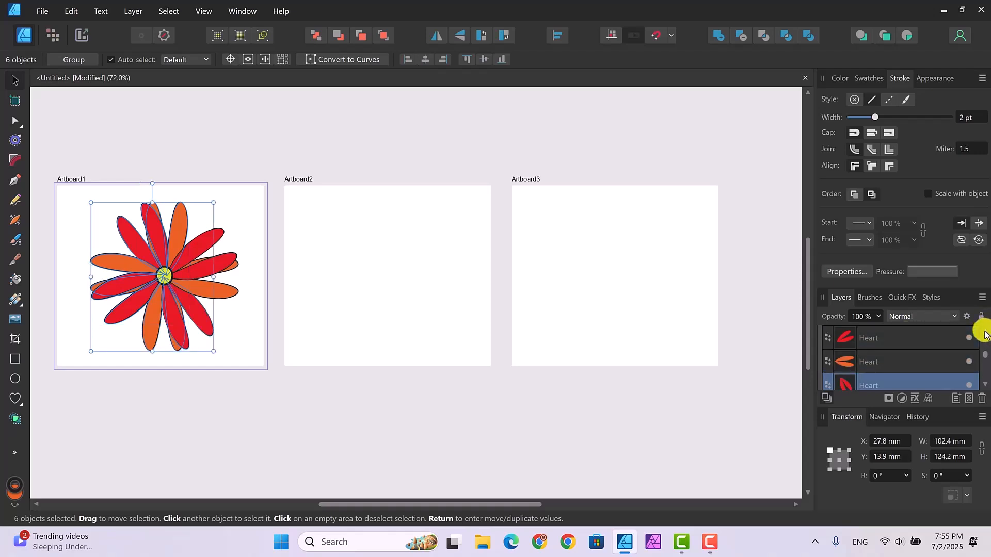
left_click(915, 345, "shift")
left_click(915, 341, "shift")
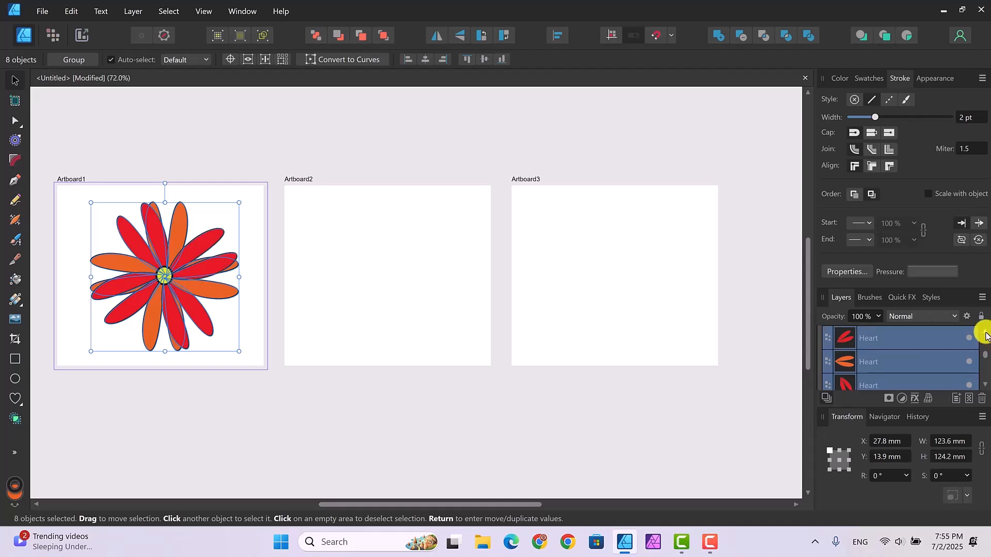
scroll(983, 333, "up", 3)
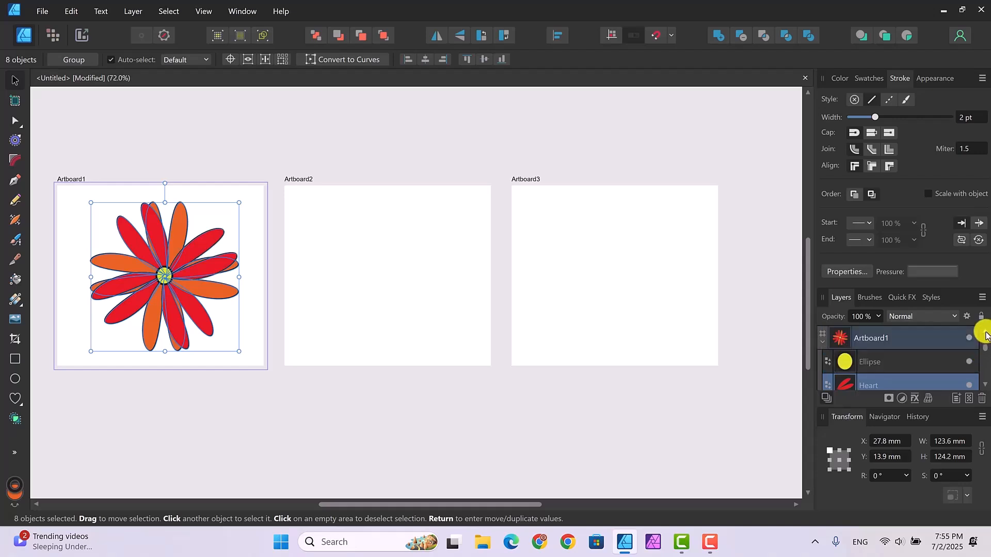
left_click(900, 363, "shift")
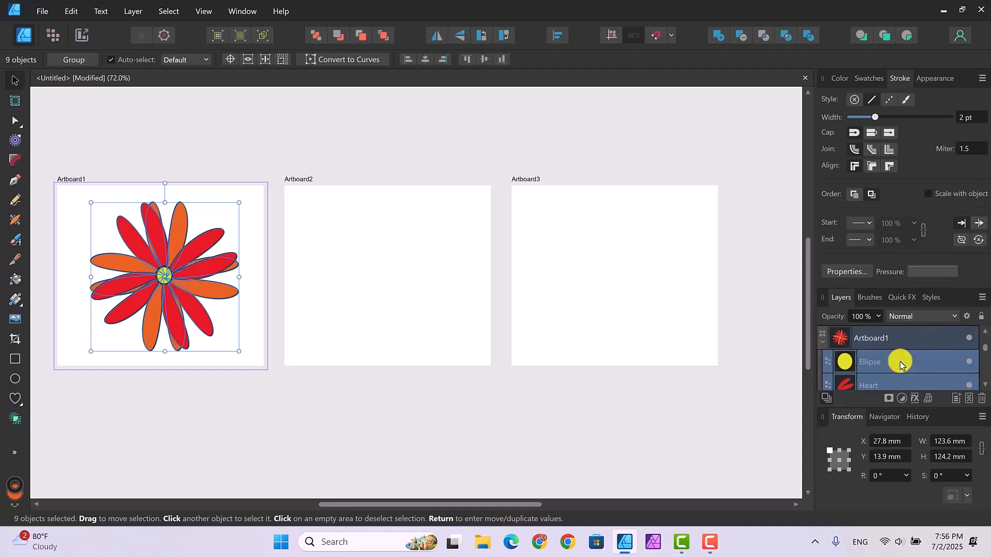
right_click(901, 363)
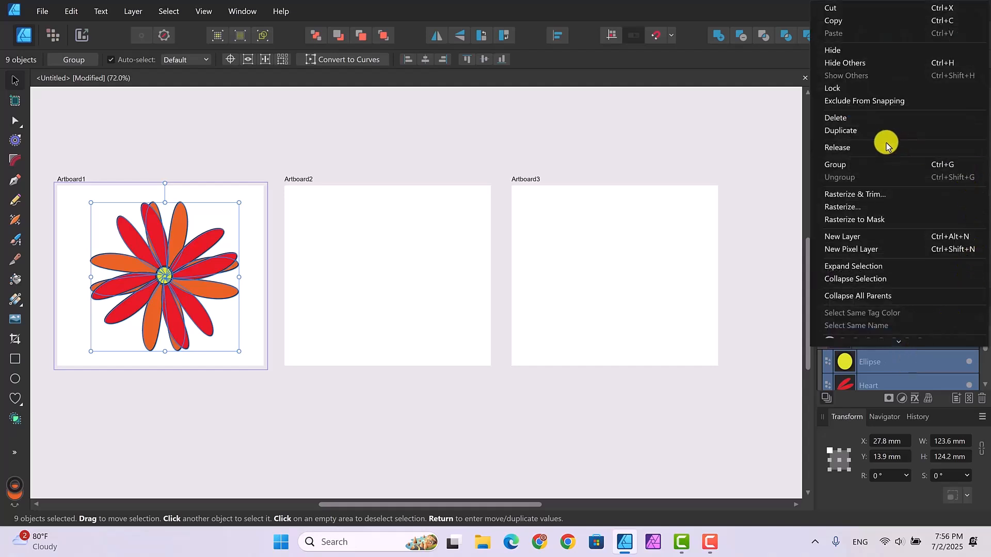
left_click(842, 165)
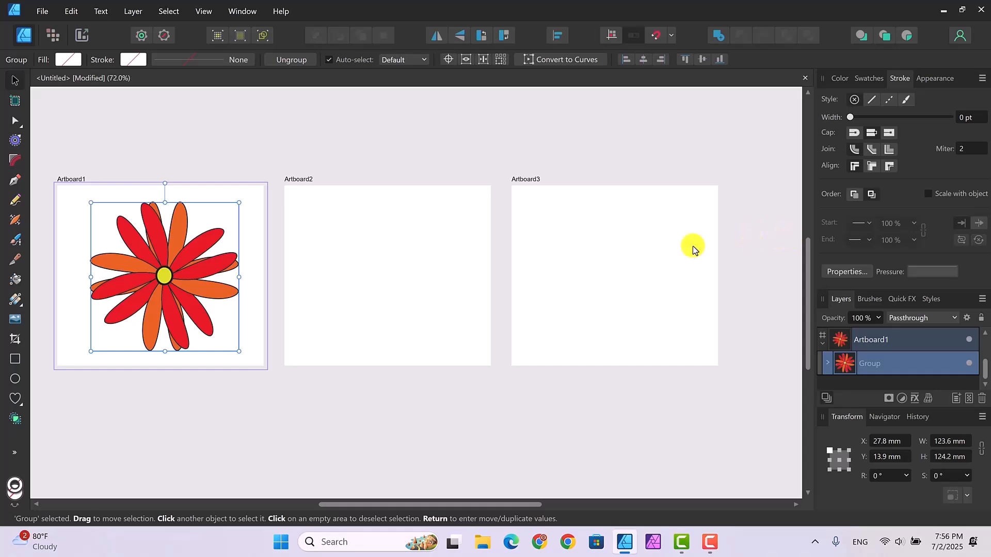
mouse_move(183, 272)
left_mouse_down()
mouse_move(189, 264)
mouse_move(169, 269)
mouse_move(178, 270)
left_mouse_up()
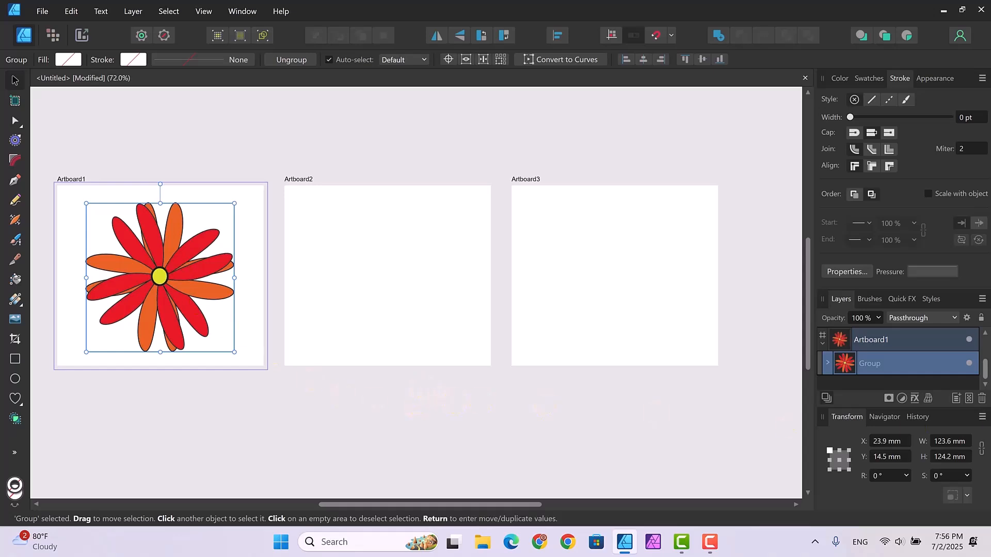
- Draw a heart about 41 mm wide and 63 mm high on Artboard2 and centre it horizontally, slightly above the middle
scroll(985, 367, "up", 1)
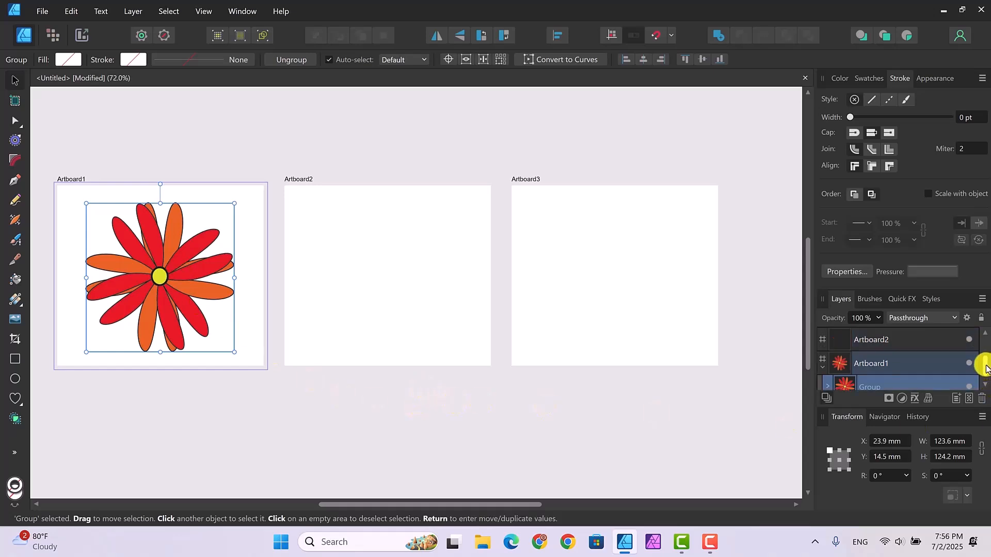
left_click(897, 340)
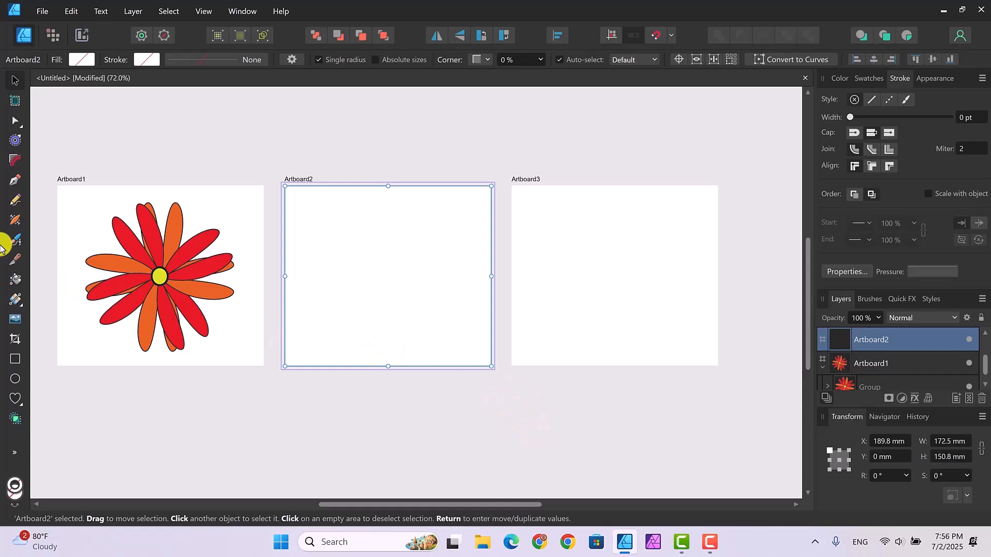
left_click(15, 399)
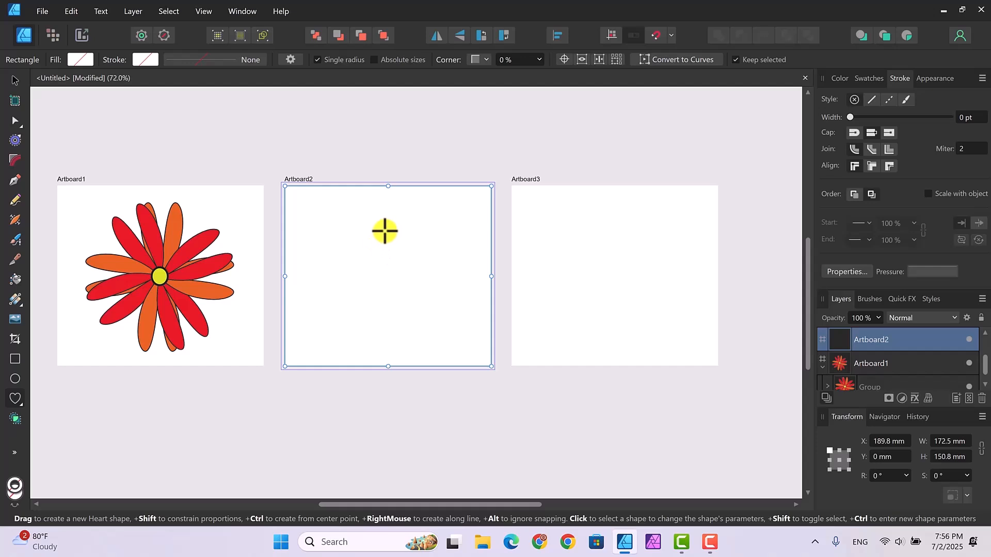
left_click_drag(384, 231, 435, 307)
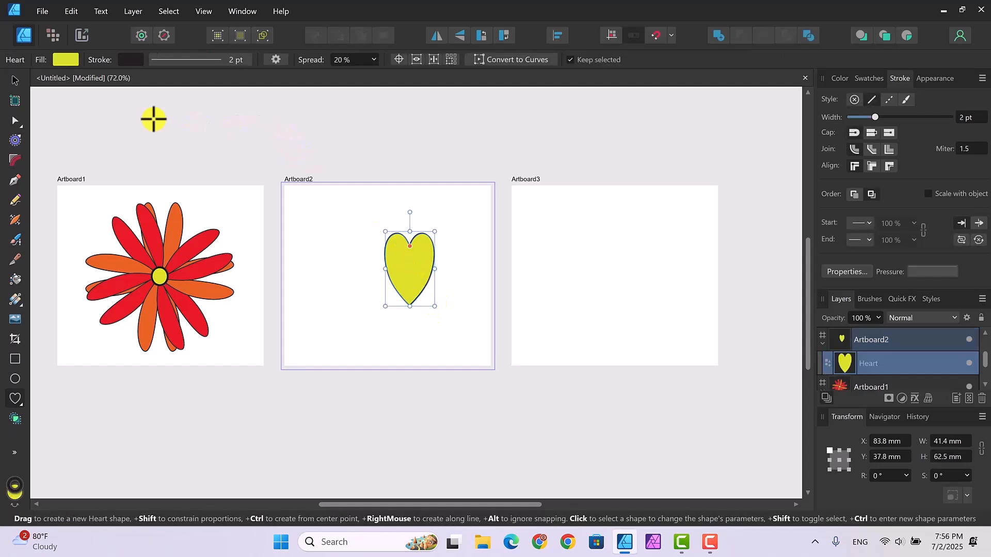
left_click(15, 80)
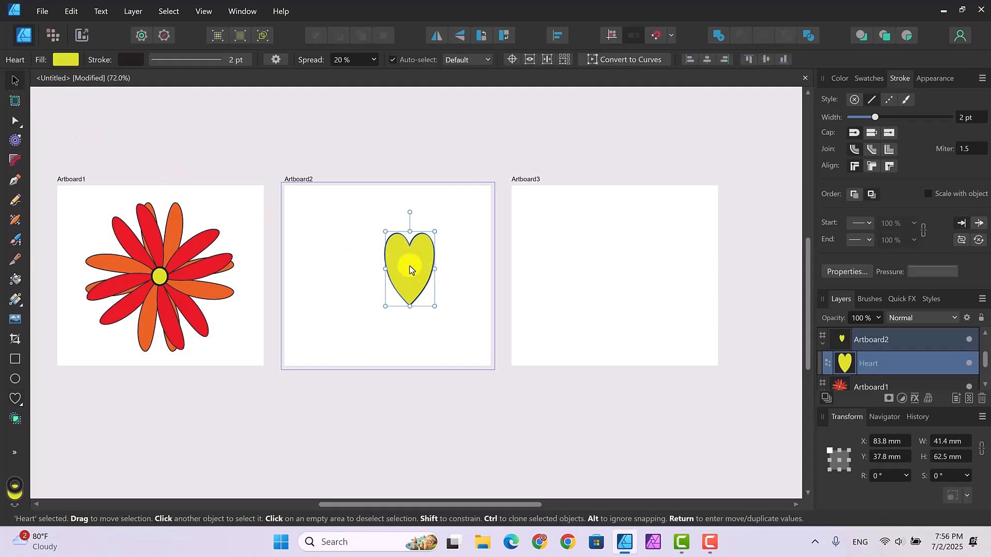
left_click_drag(410, 266, 387, 261)
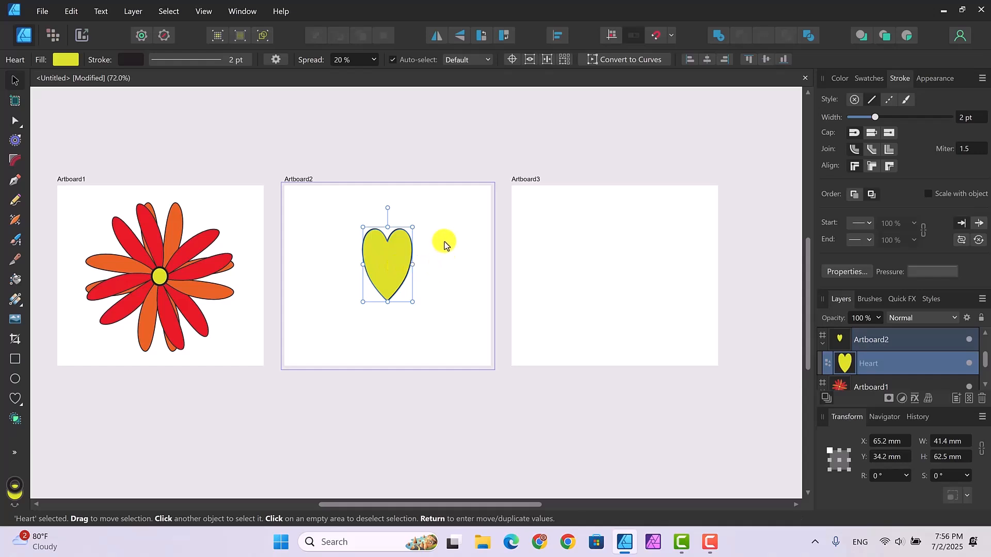
- Change the fill of the heart on Artboard2 to red from the Colors swatches and deselect it
left_click(66, 60)
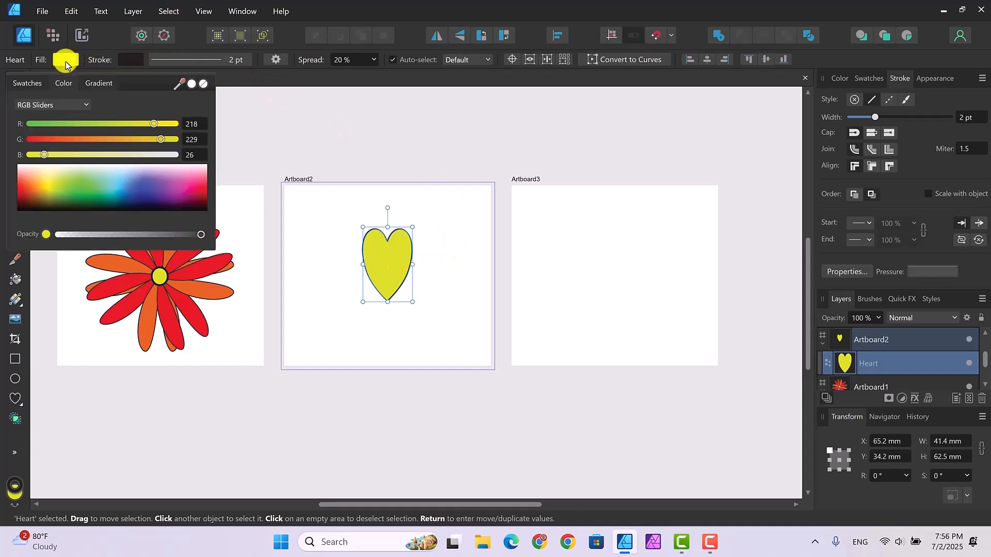
left_click(27, 82)
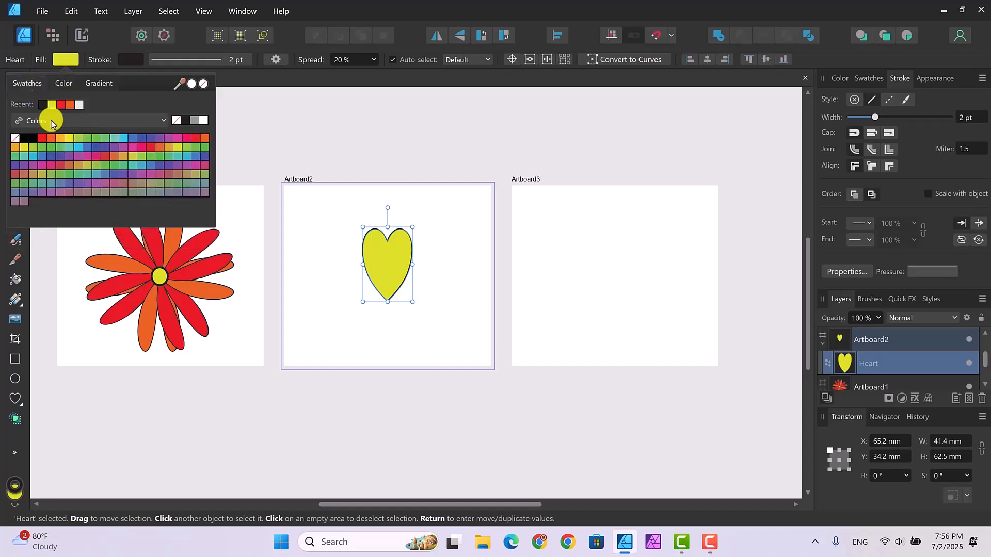
left_click(43, 138)
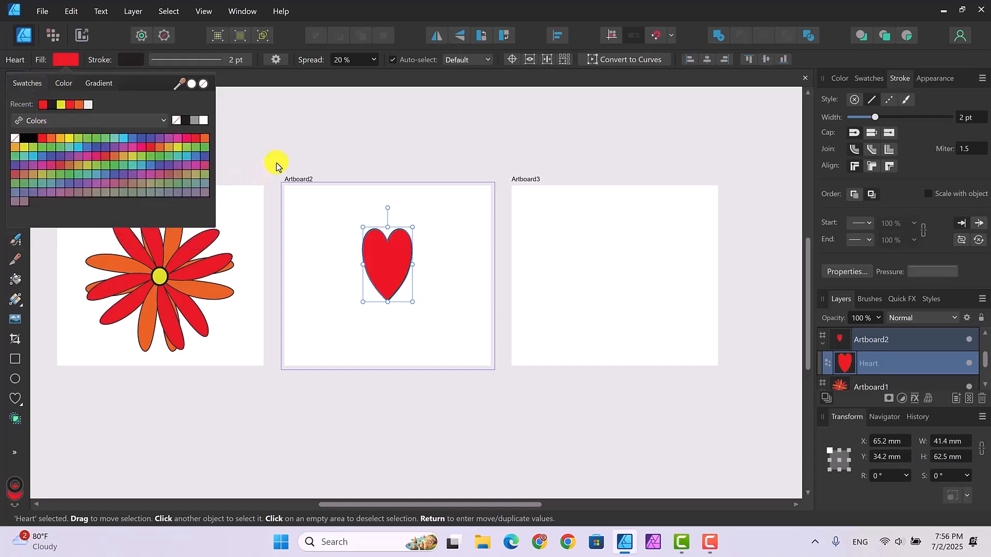
left_click(397, 150)
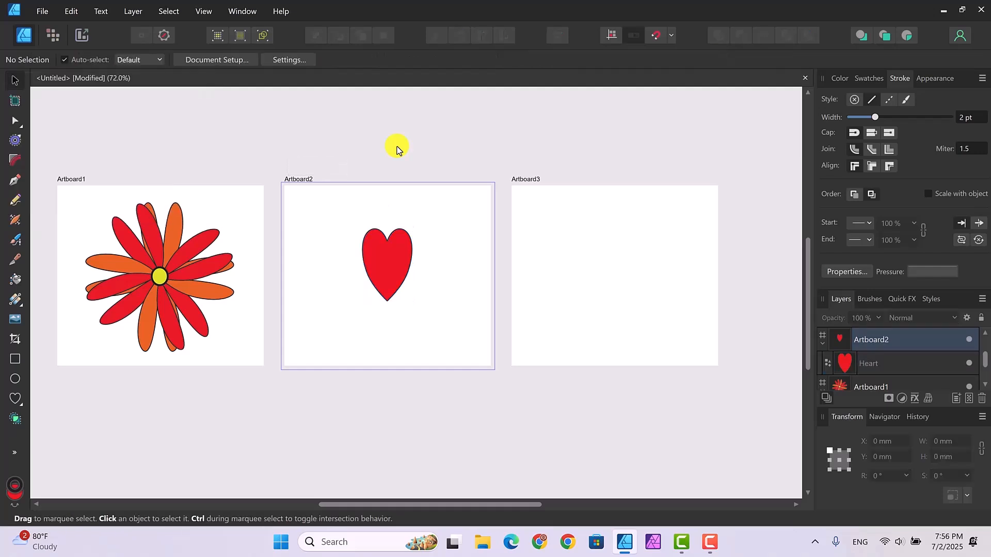
- Deepen the notch of the red heart on Artboard2 with the Node tool to a spread of about 56%
left_click(384, 254)
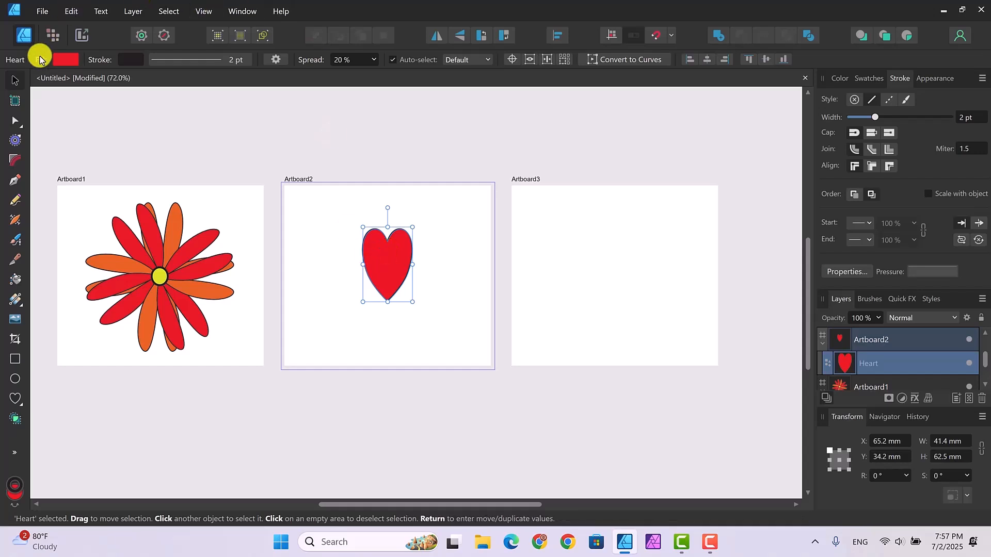
left_click(16, 123)
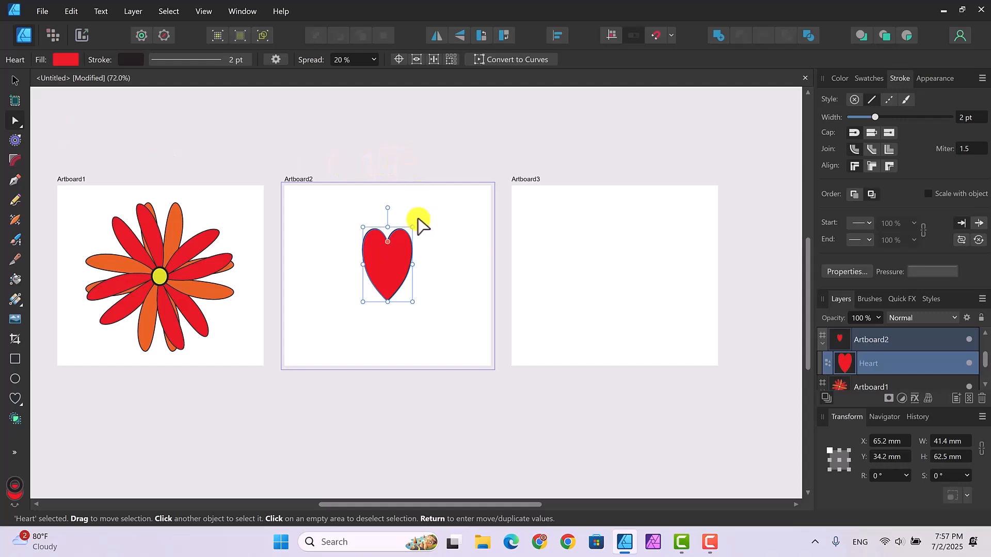
left_click_drag(387, 231, 387, 269)
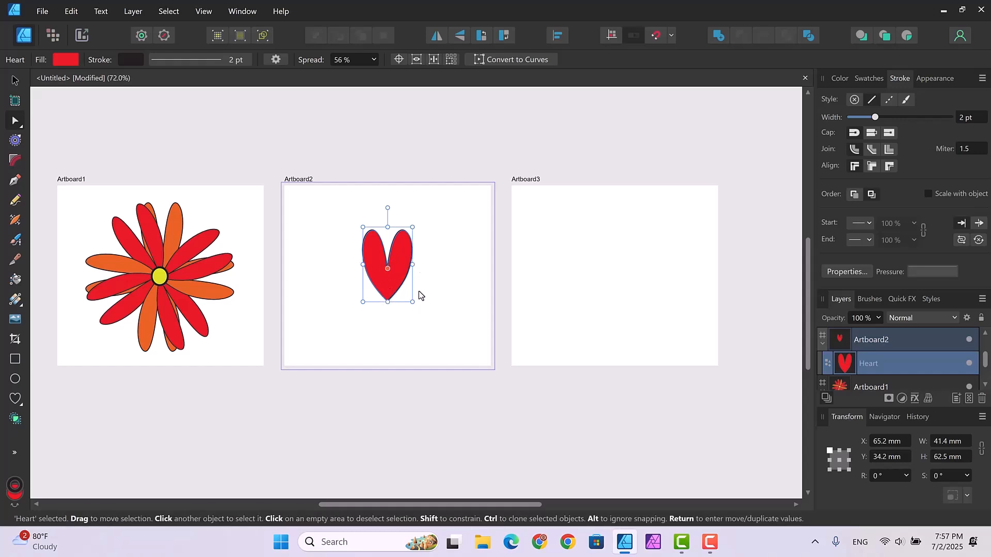
- Convert the red heart to curves and move its two lower side nodes slightly outward and down
left_click(502, 59)
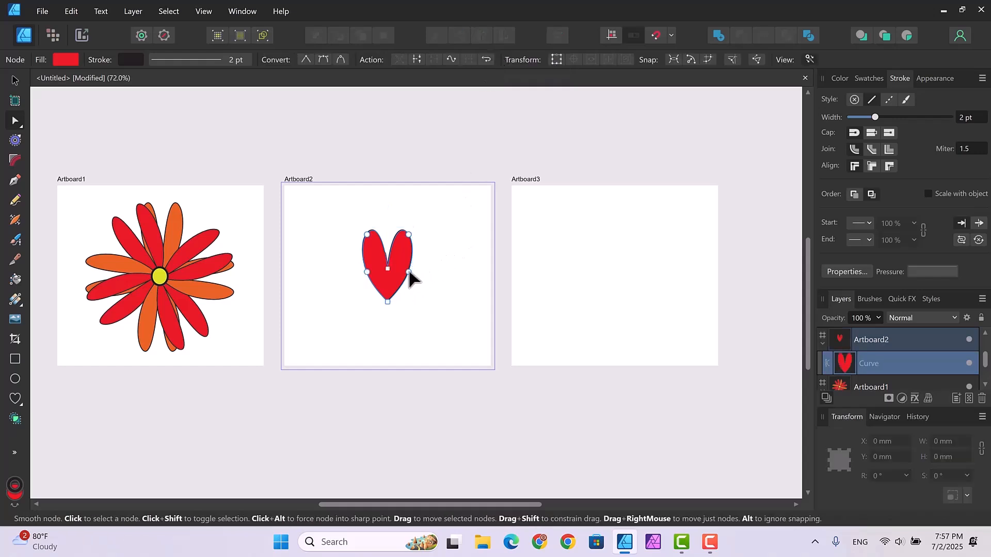
left_click_drag(410, 273, 415, 281)
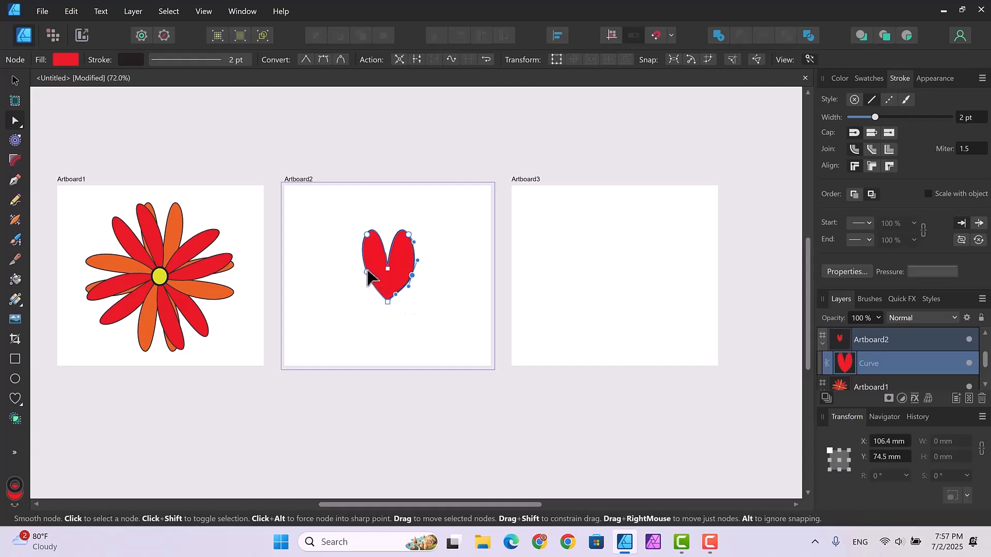
left_click_drag(363, 272, 365, 275)
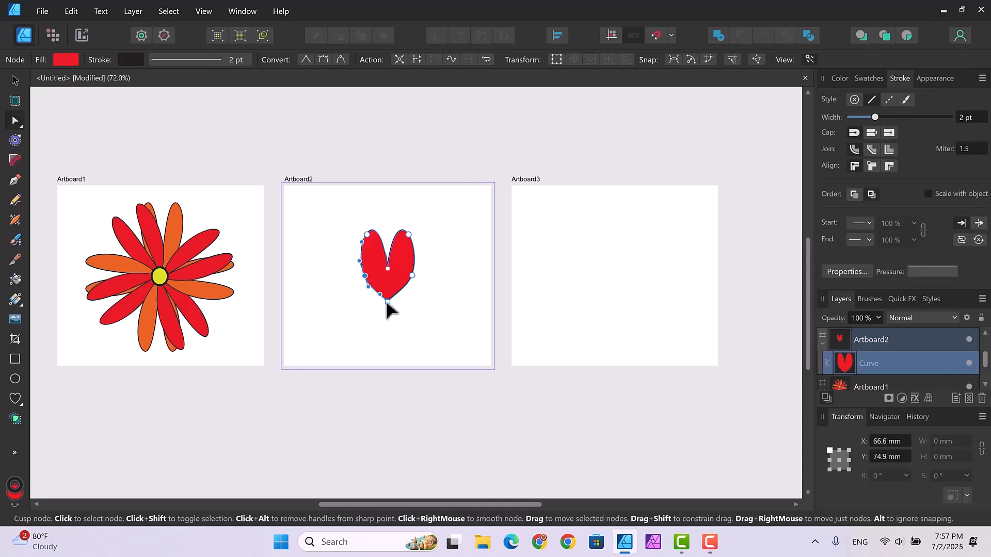
- Round off the red shape's pointed bottom by adjusting the bottom node's handles and spreading them outward to both sides
left_click_drag(386, 304, 387, 297)
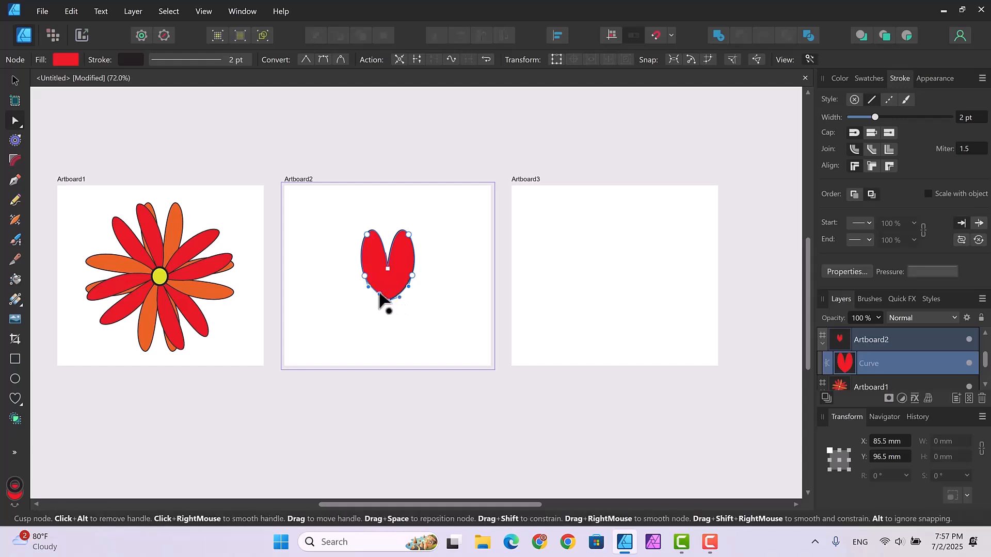
left_click_drag(378, 296, 375, 300)
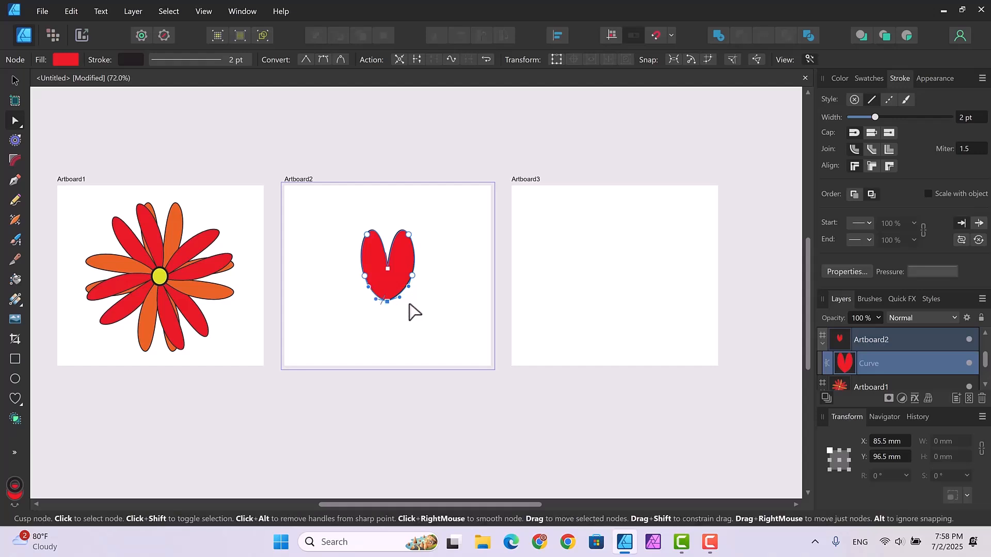
left_click_drag(399, 299, 371, 299)
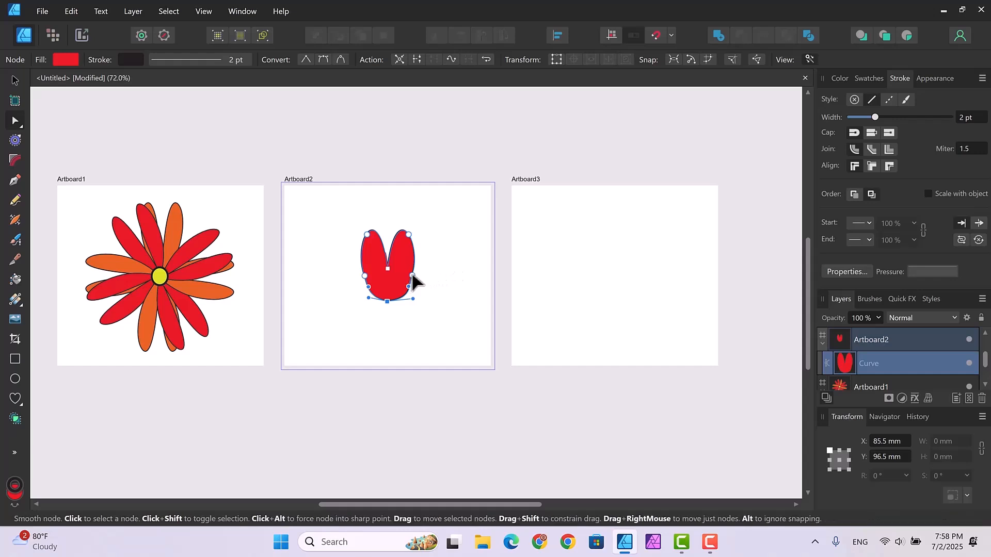
- Pull the two lower side nodes further outward until the red shape is about 46.8 mm wide and 59.2 mm high, and deselect it
left_click(412, 276)
left_click_drag(413, 276, 363, 281)
left_click(363, 282)
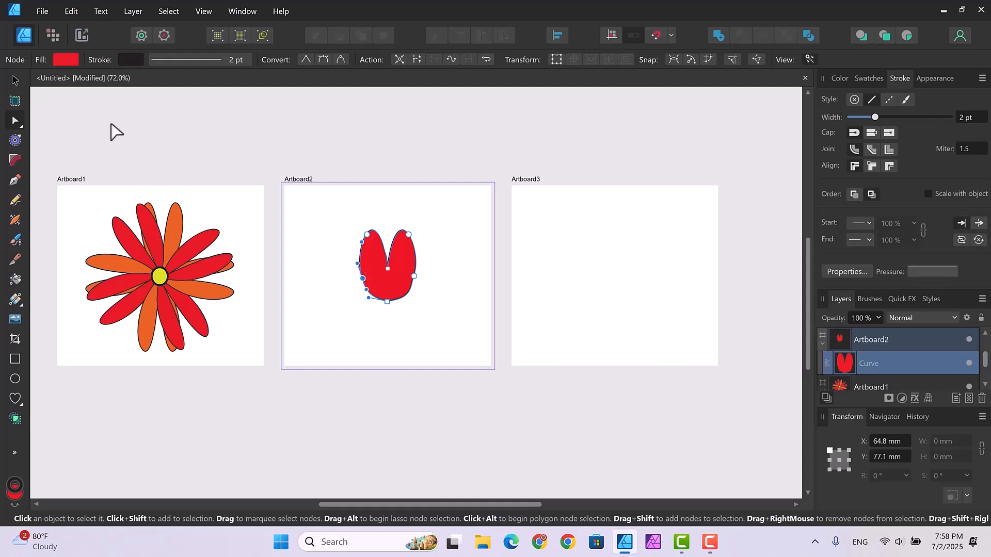
left_click(15, 80)
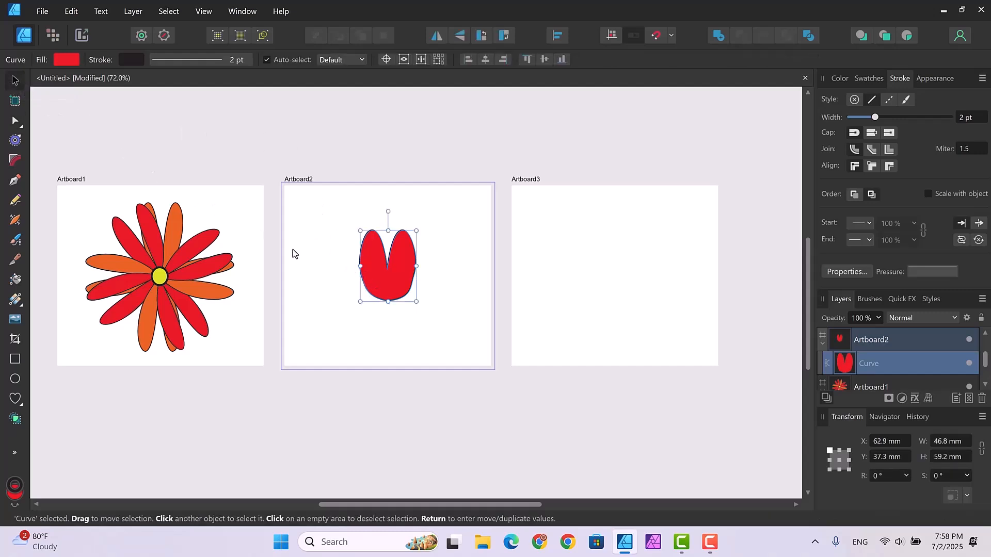
left_click(452, 323)
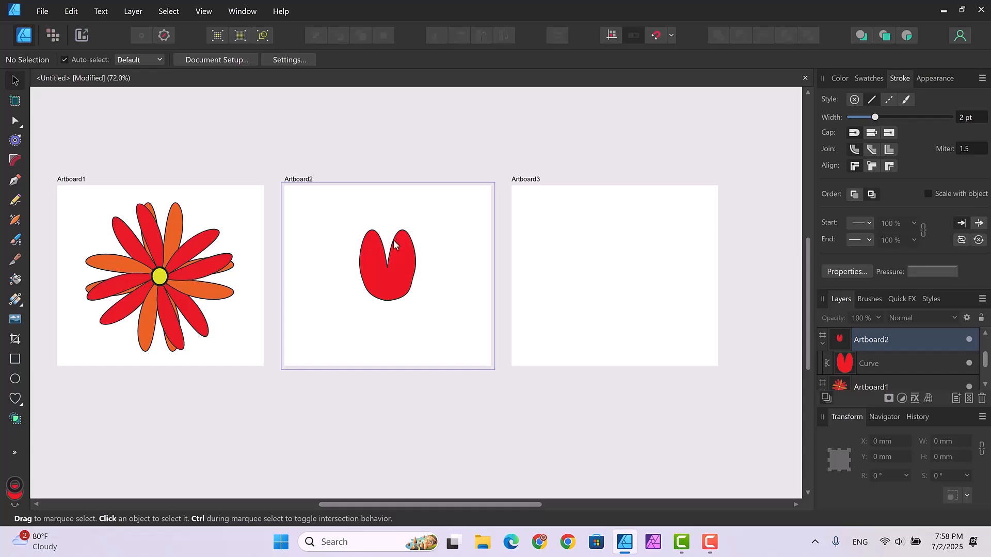
- Draw a teardrop about 17.2 mm wide and 38.4 mm high beside the red shape on Artboard2 and flip it vertically
left_click(19, 405)
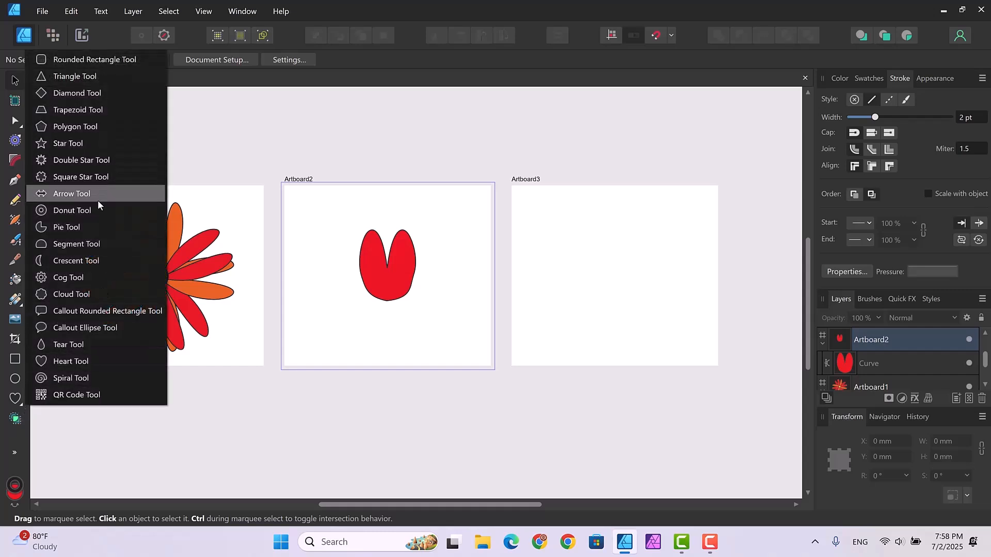
left_click(80, 345)
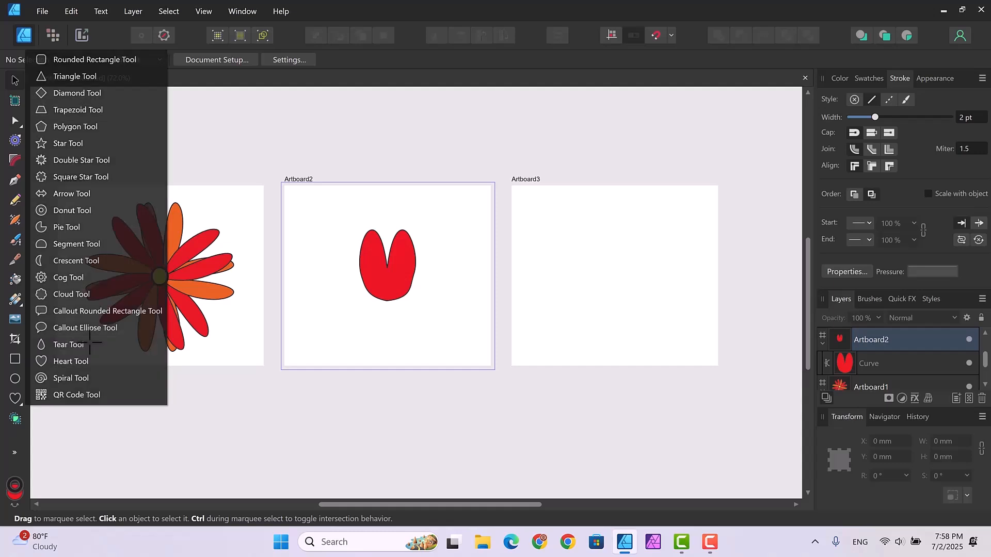
left_click_drag(311, 258, 332, 306)
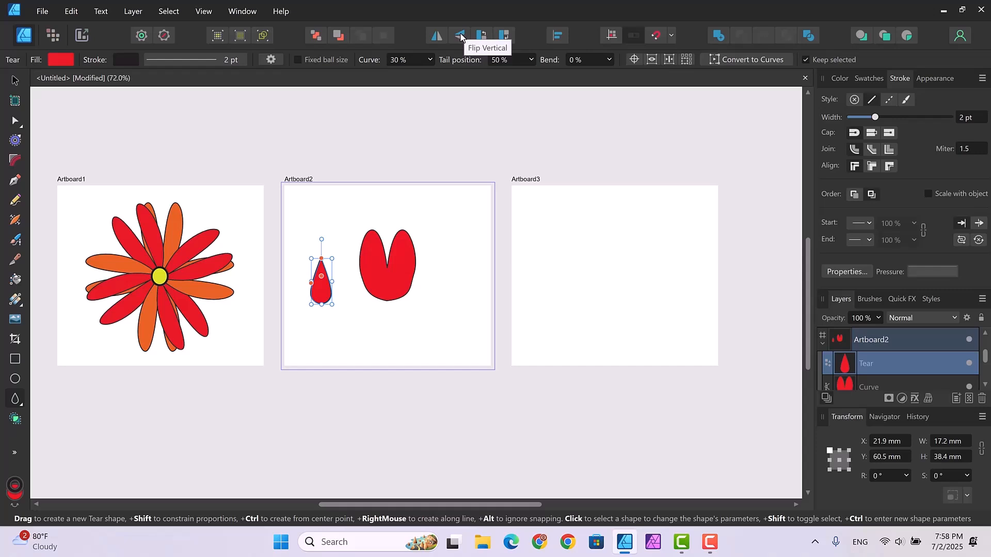
left_click(461, 36)
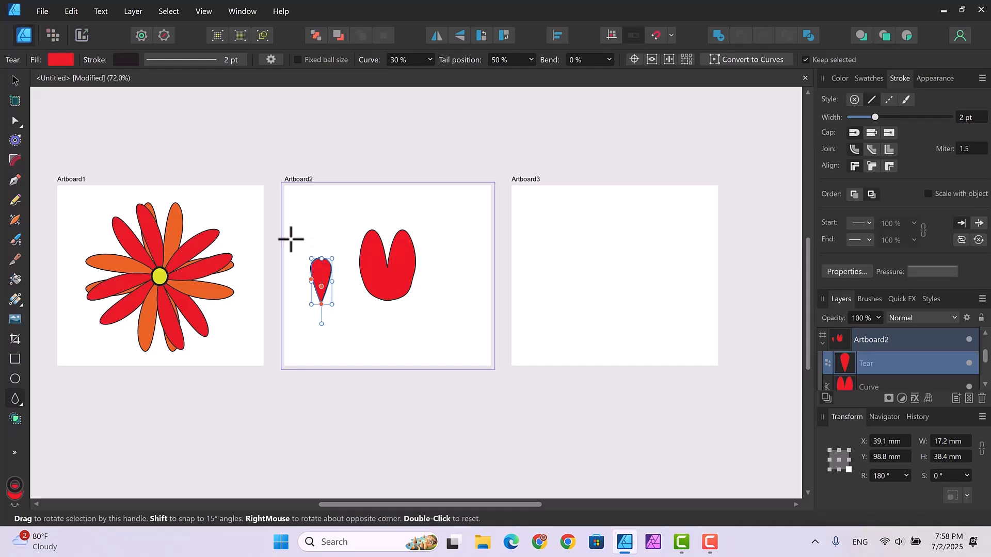
- Move the flipped teardrop into the notch between the red shape's two petals and deselect it
left_click(15, 81)
left_click_drag(318, 279, 388, 255)
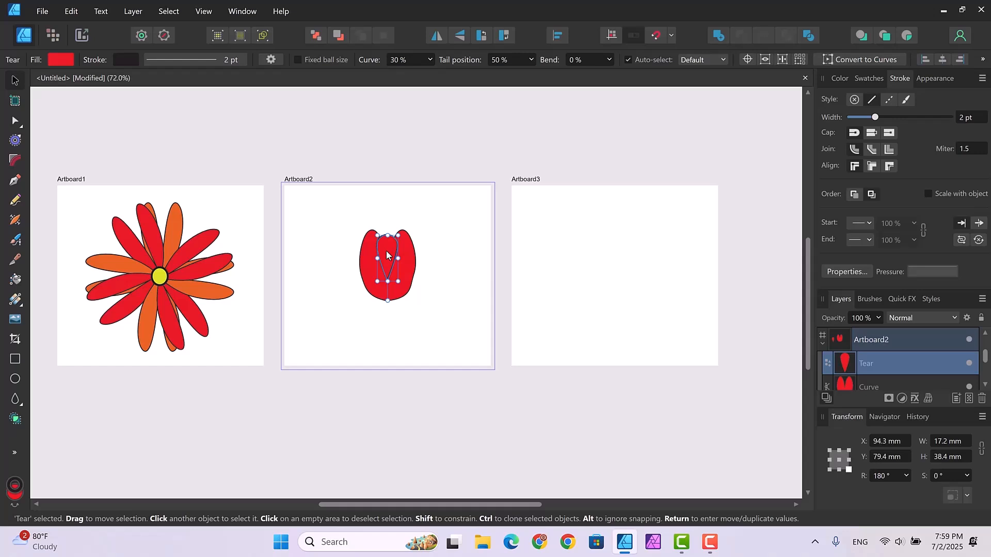
left_click(455, 269)
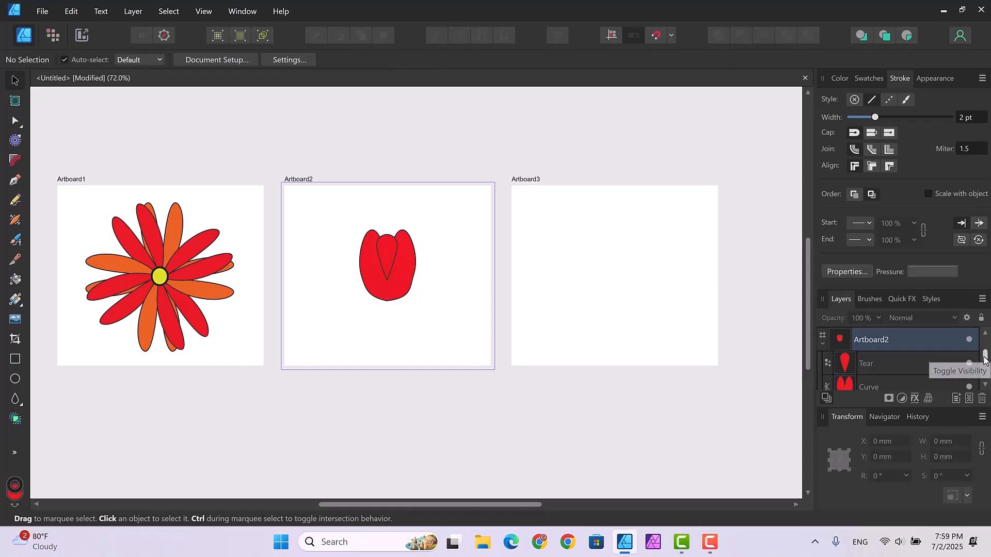
- Reorder the layers so the teardrop lies directly behind the red curve without being nested inside it
scroll(985, 364, "down", 1)
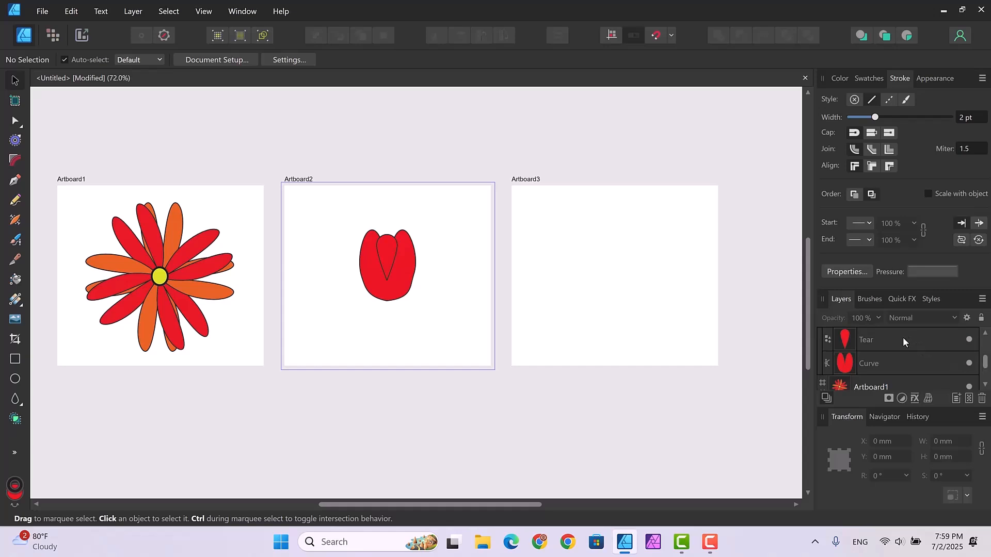
left_click_drag(903, 340, 898, 362)
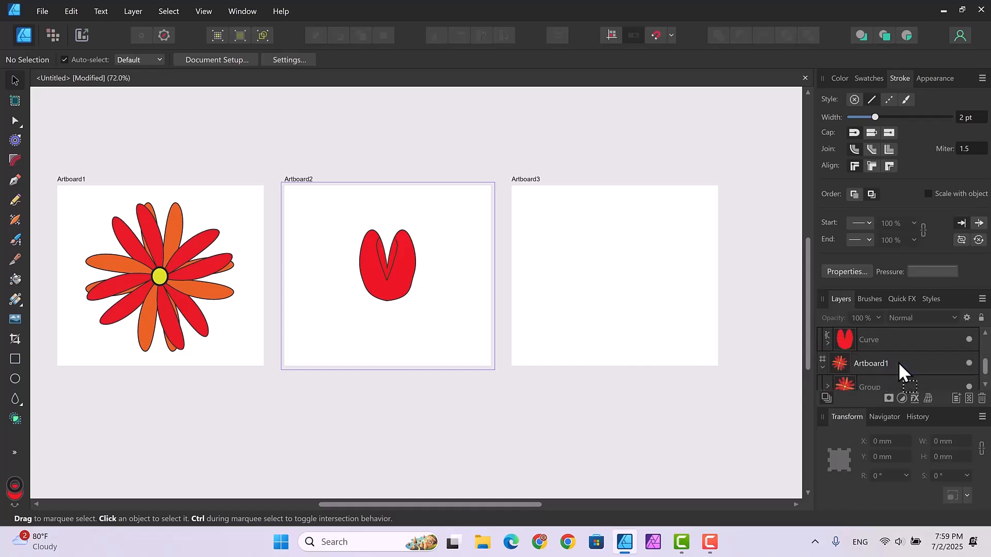
left_click(828, 342)
left_click_drag(903, 365, 903, 378)
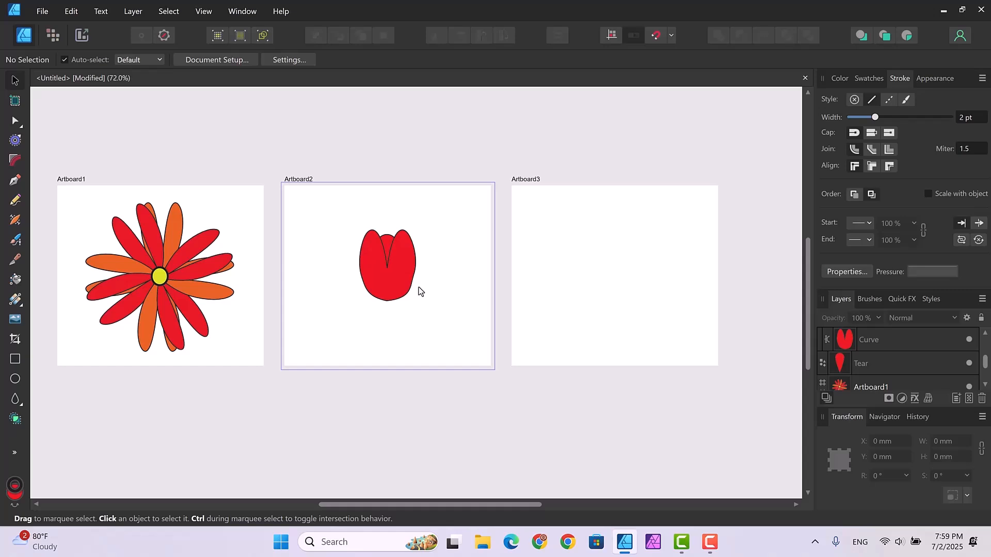
- Change the teardrop's fill to the darker pinkish red D71643 and deselect it
left_click(387, 248)
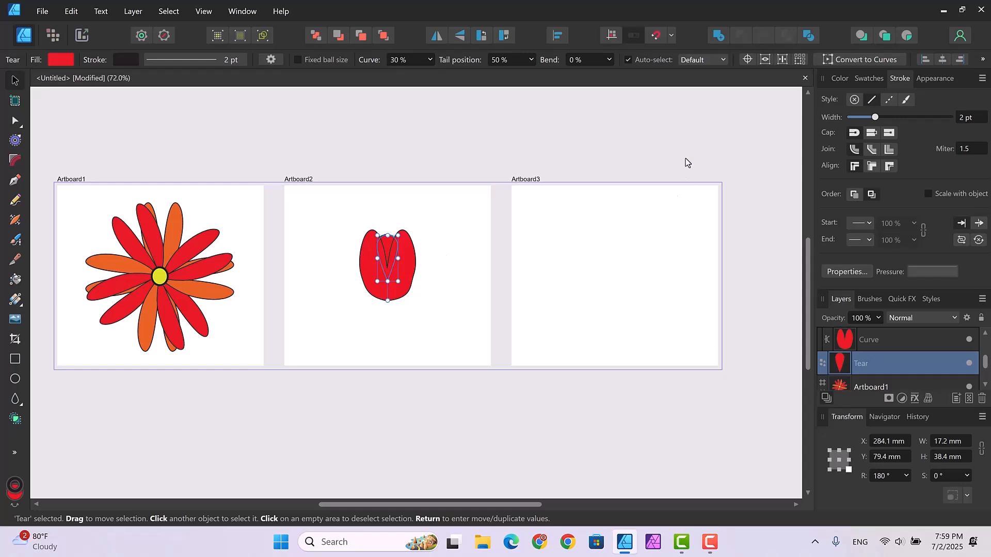
left_click(837, 78)
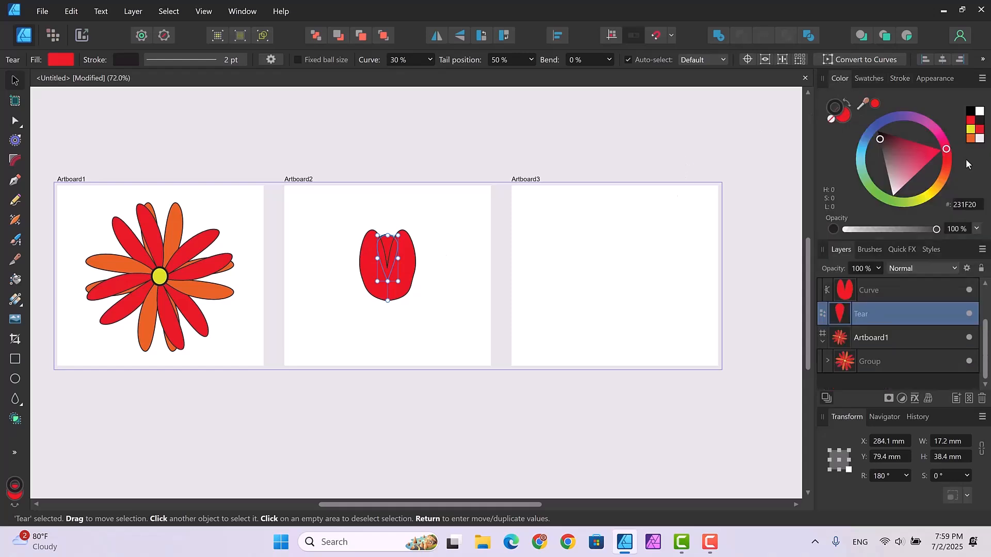
left_click(844, 117)
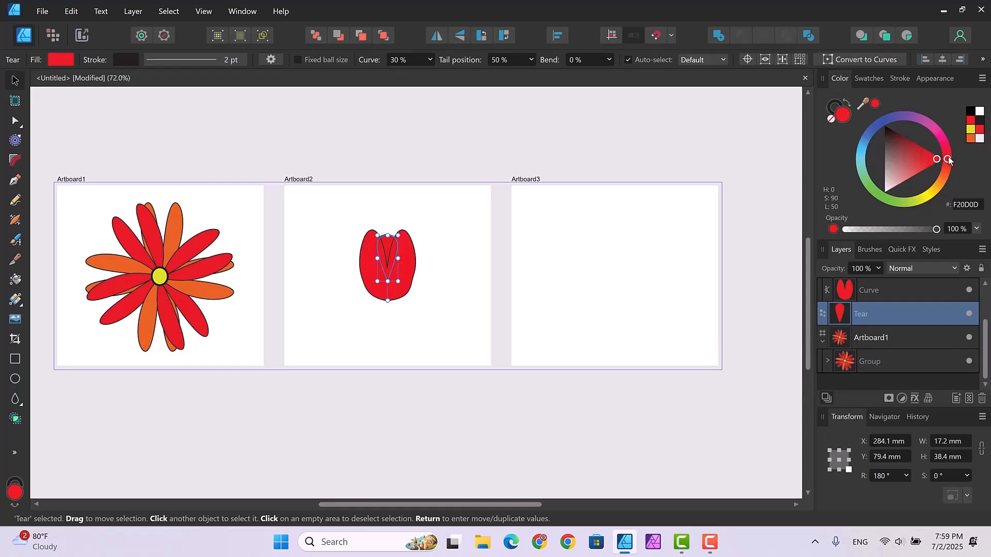
mouse_move(950, 161)
left_mouse_down()
mouse_move(944, 172)
mouse_move(941, 141)
mouse_move(943, 151)
left_mouse_up()
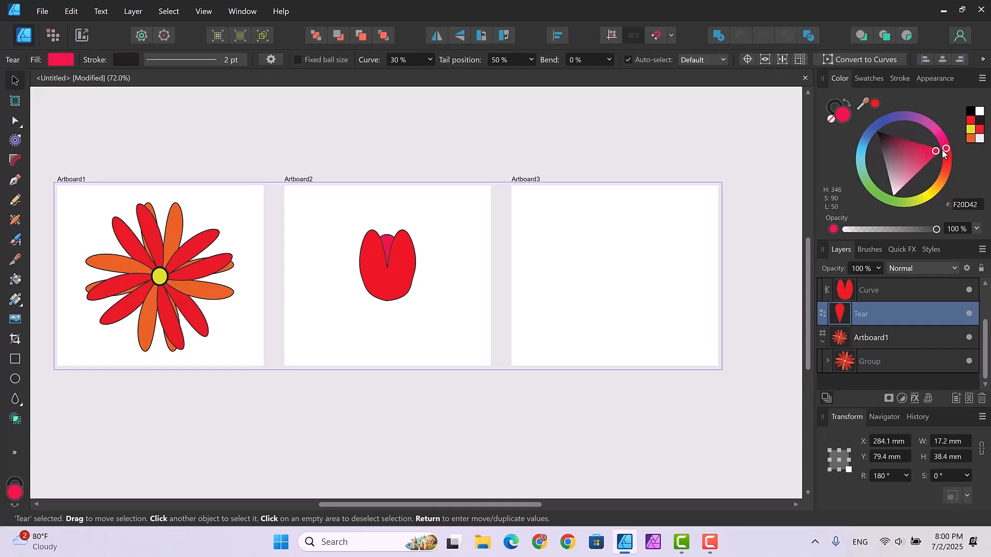
left_click(927, 151)
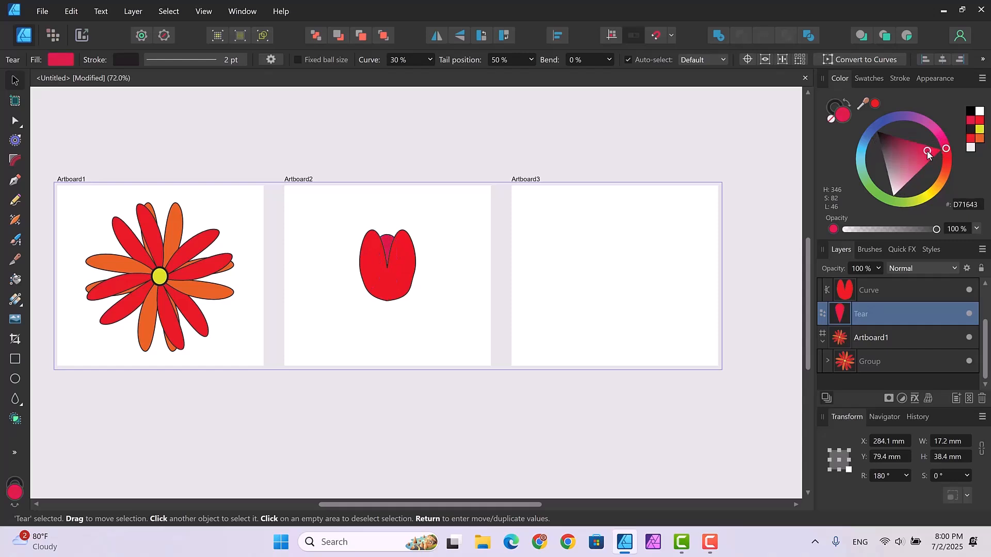
left_click(453, 249)
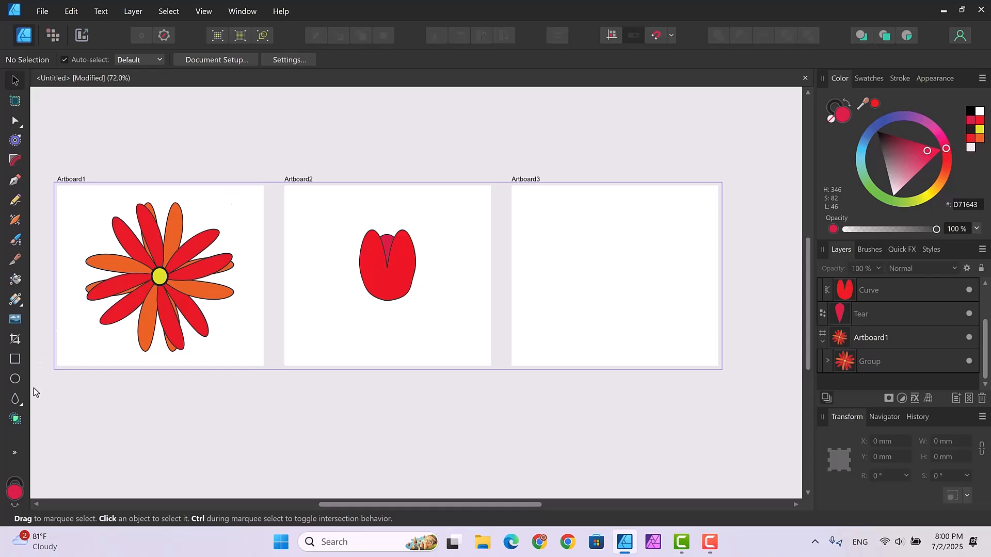
- Draw a stem rectangle about 3.9 mm wide and 39.7 mm high and center it under the tulip head
left_click(15, 360)
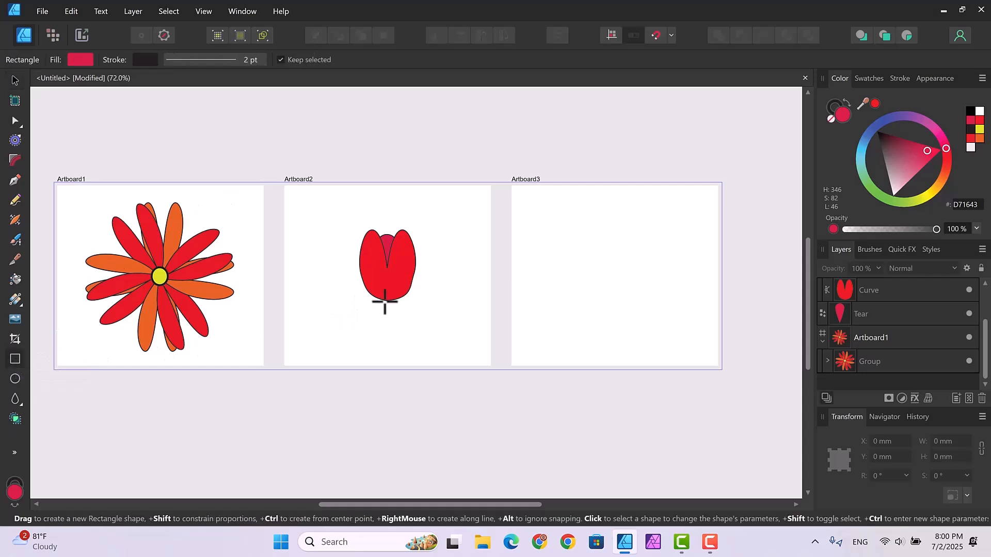
left_click_drag(385, 300, 380, 349)
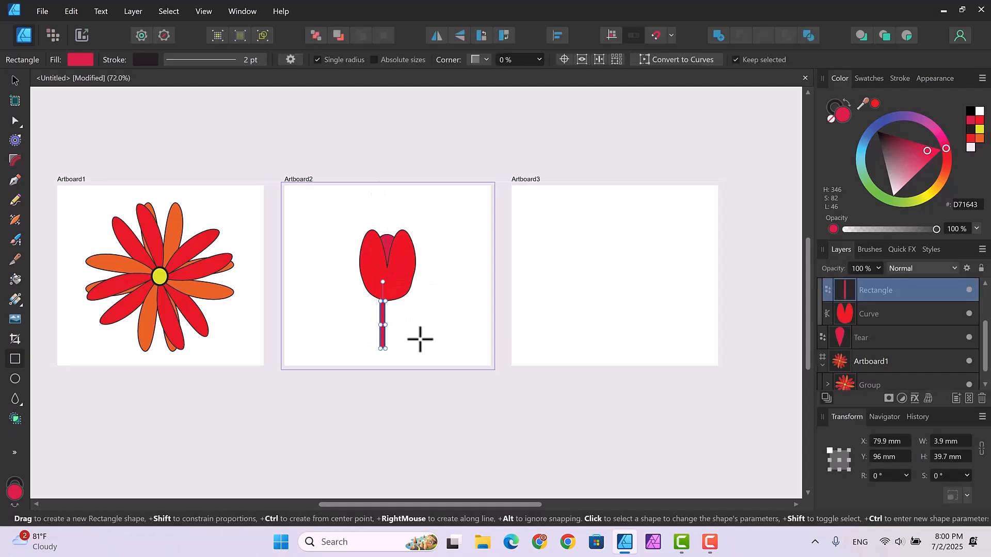
left_click(15, 80)
left_click_drag(383, 311, 385, 310)
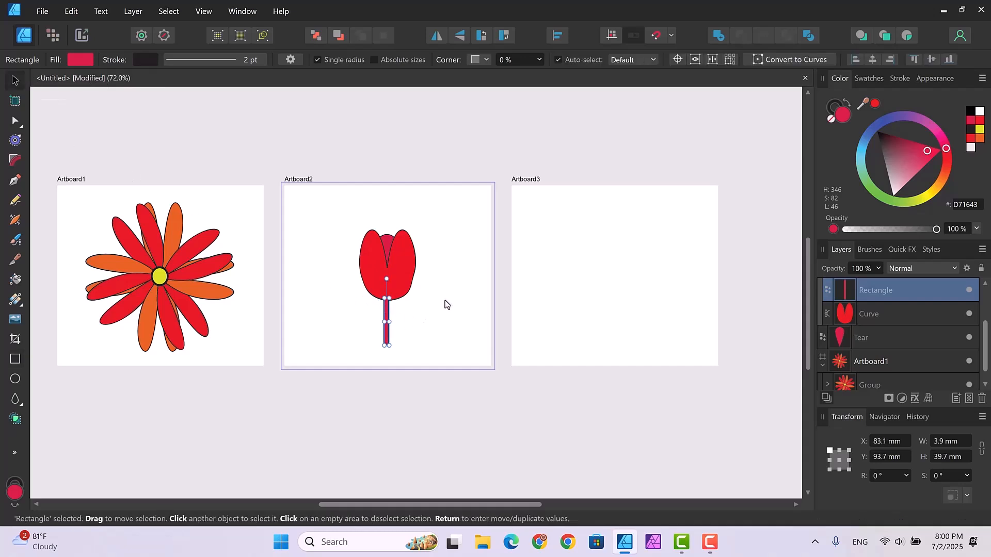
- Fill the stem rectangle with a medium green swatch and deselect it
left_click(864, 79)
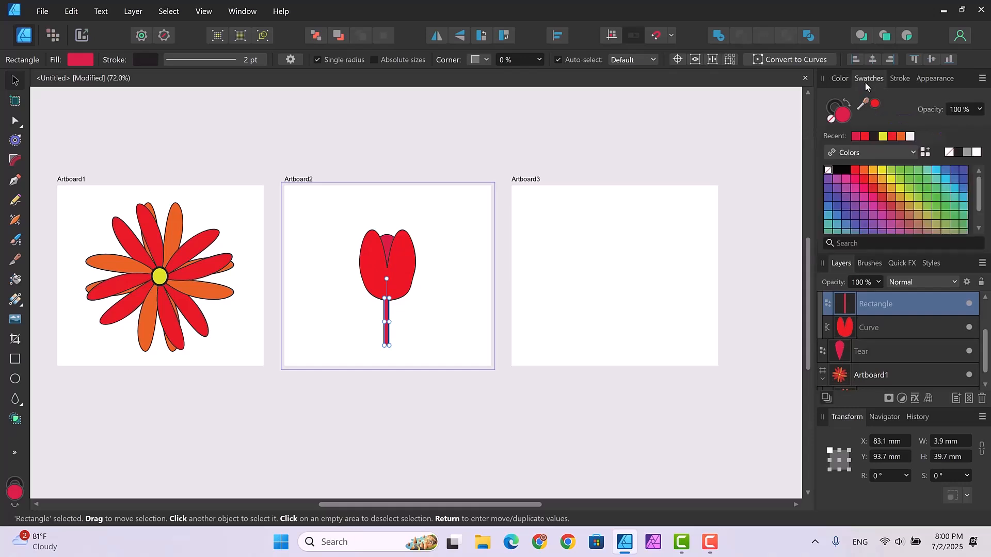
left_click(937, 200)
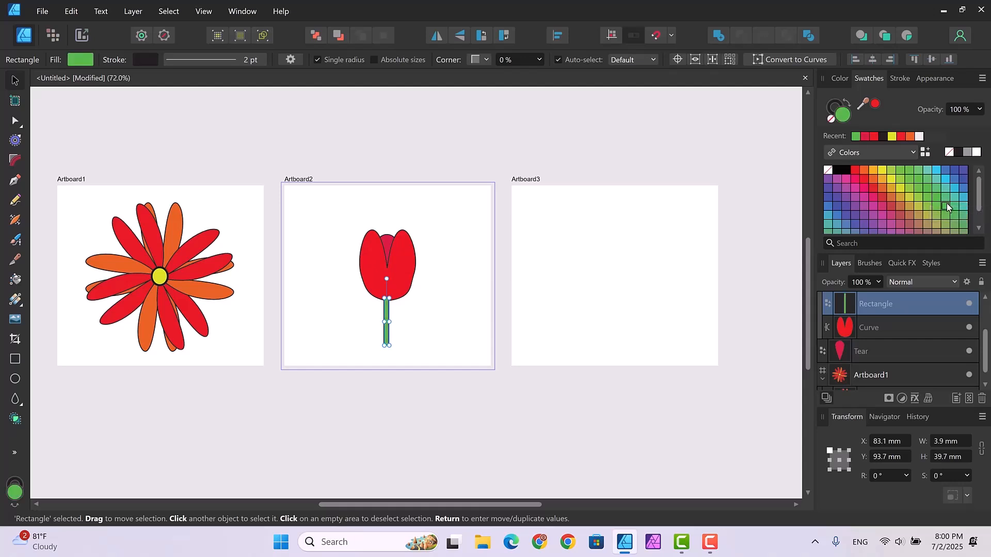
left_click(419, 310)
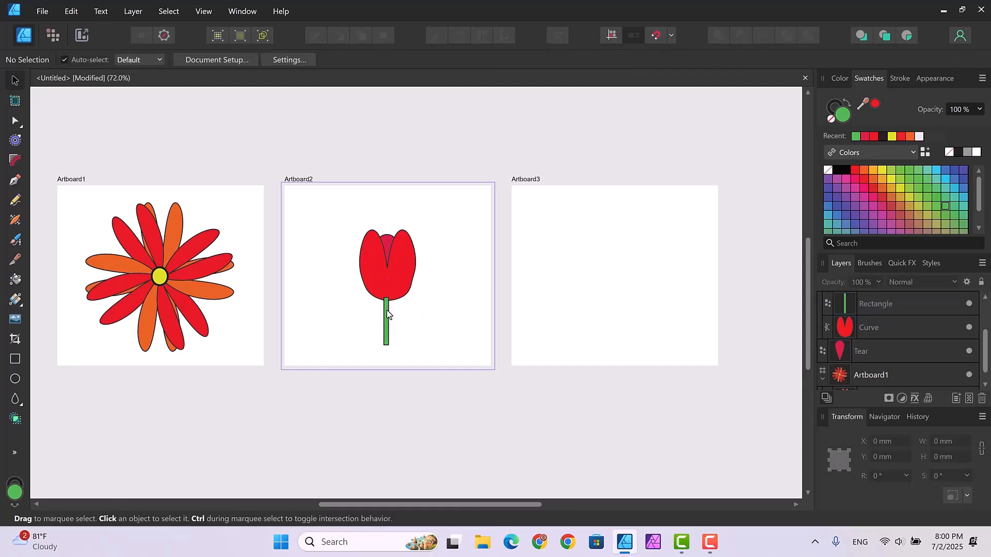
- Move the green stem's layer below the red curve so the stem starts behind the tulip head
left_click(389, 314)
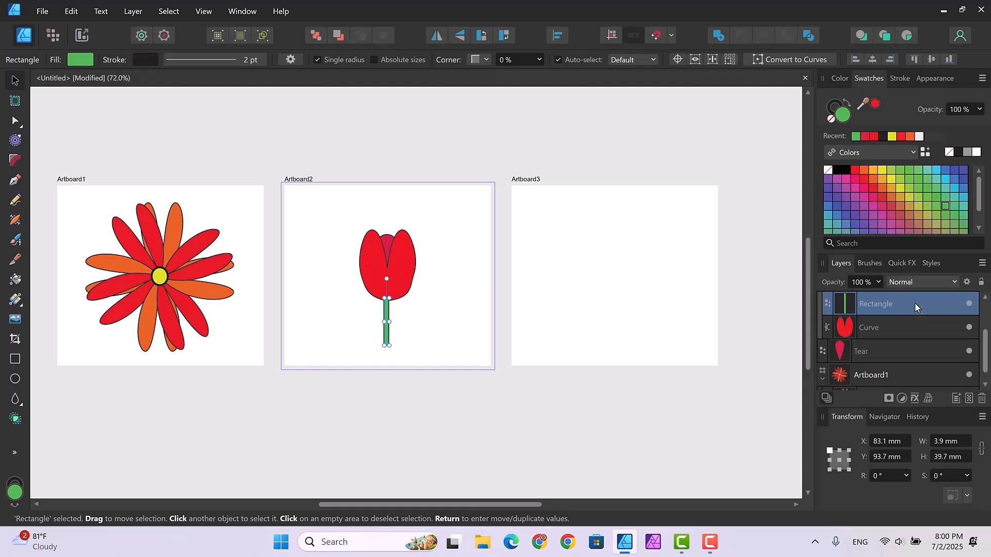
left_click_drag(908, 301, 910, 359)
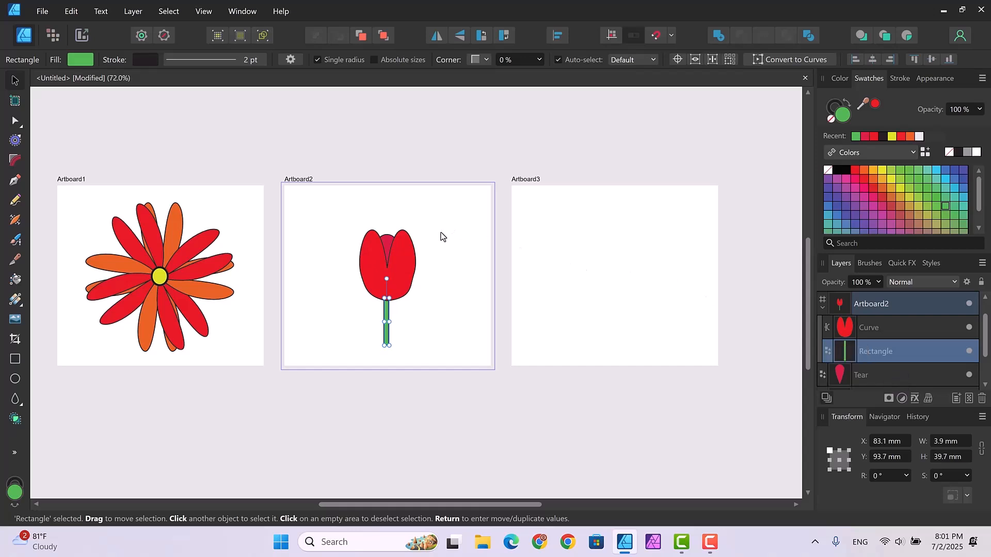
left_click(444, 298)
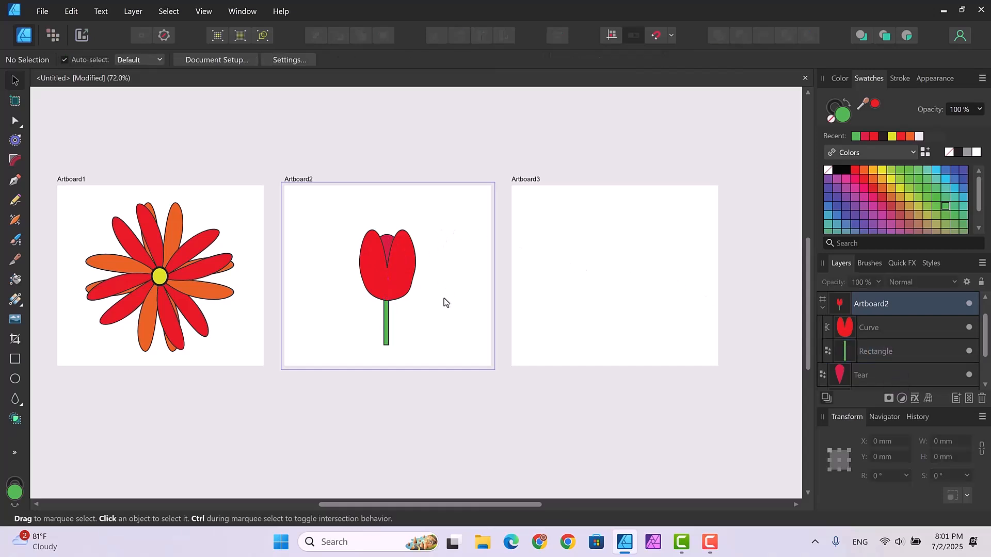
- Apply a Perspective warp group to the green stem and shift its lower corners slightly to the right
left_click(388, 340)
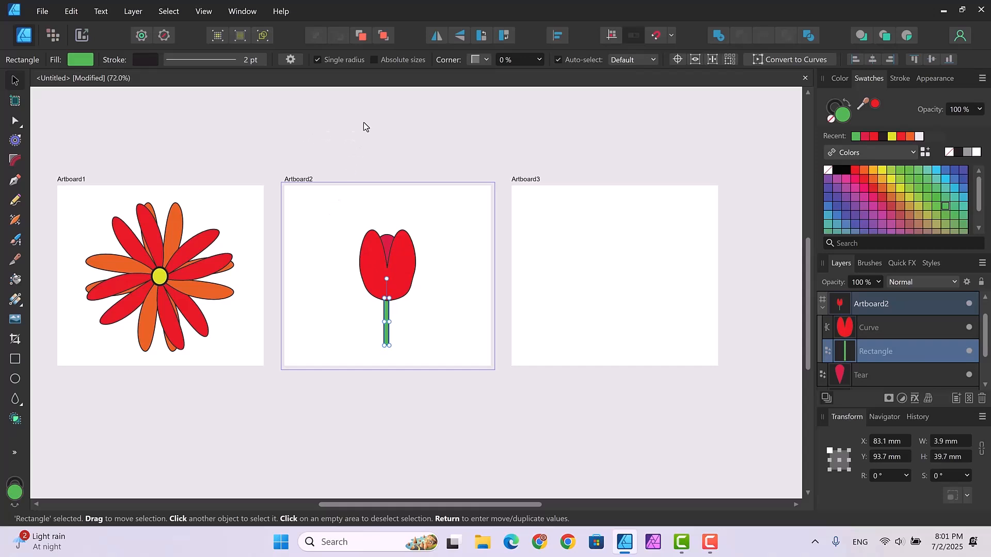
left_click(132, 13)
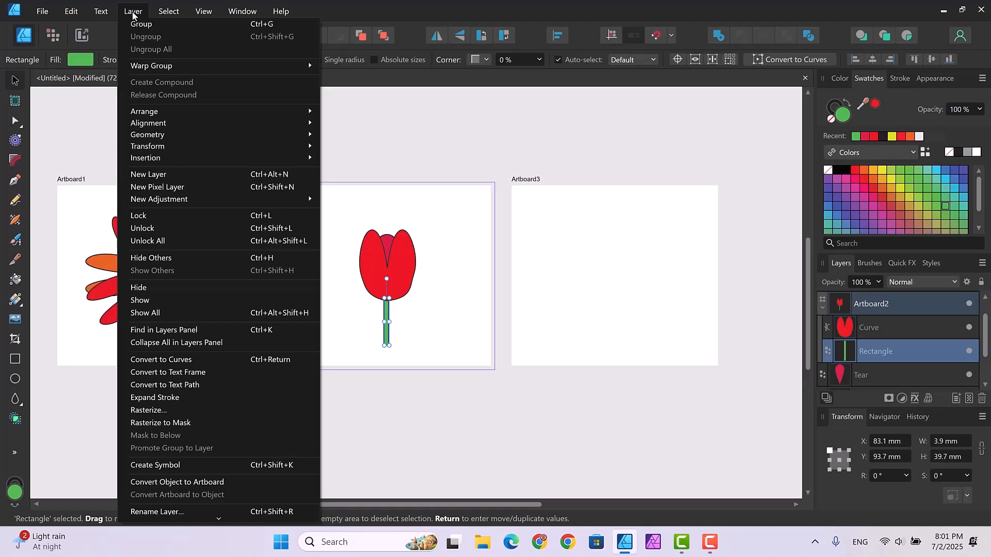
mouse_move(171, 65)
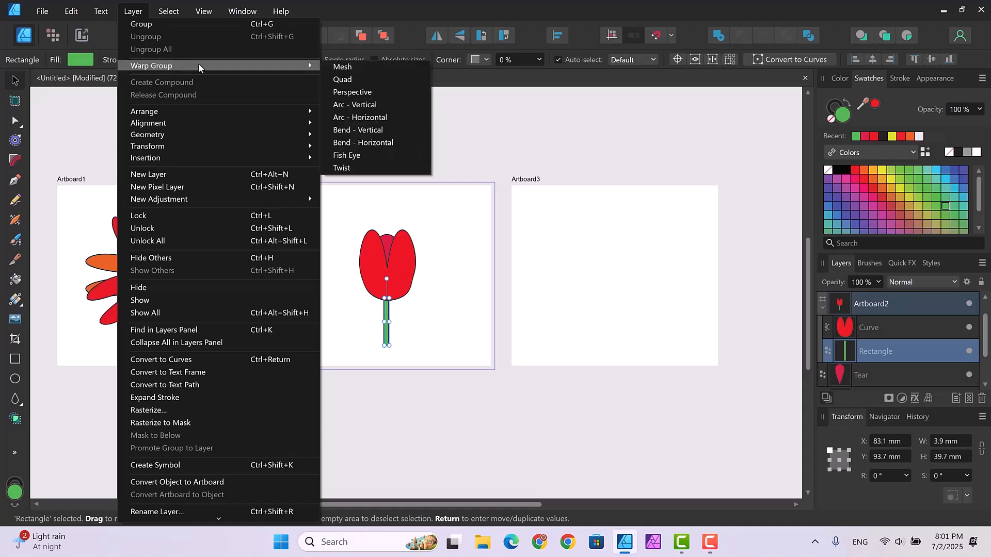
left_click(362, 92)
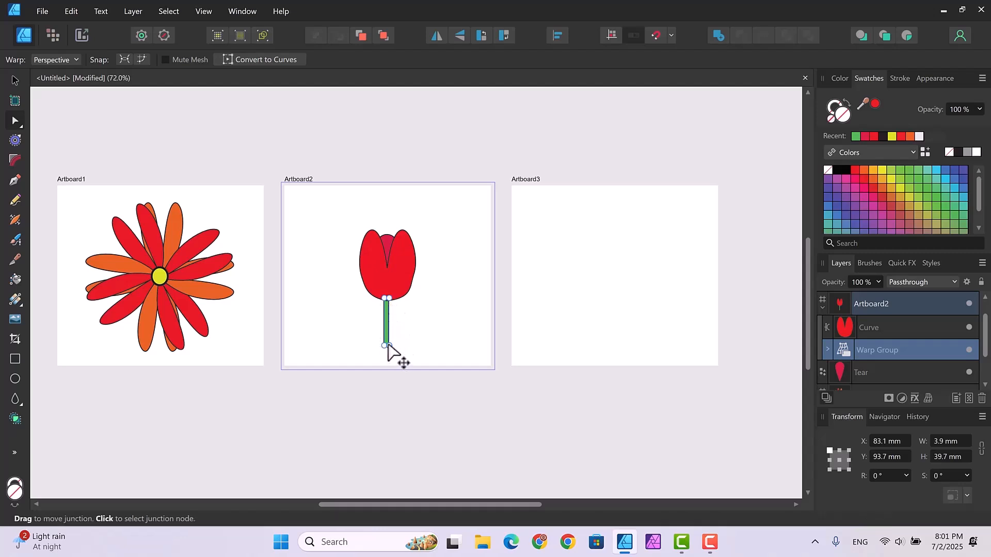
left_click_drag(388, 346, 387, 347)
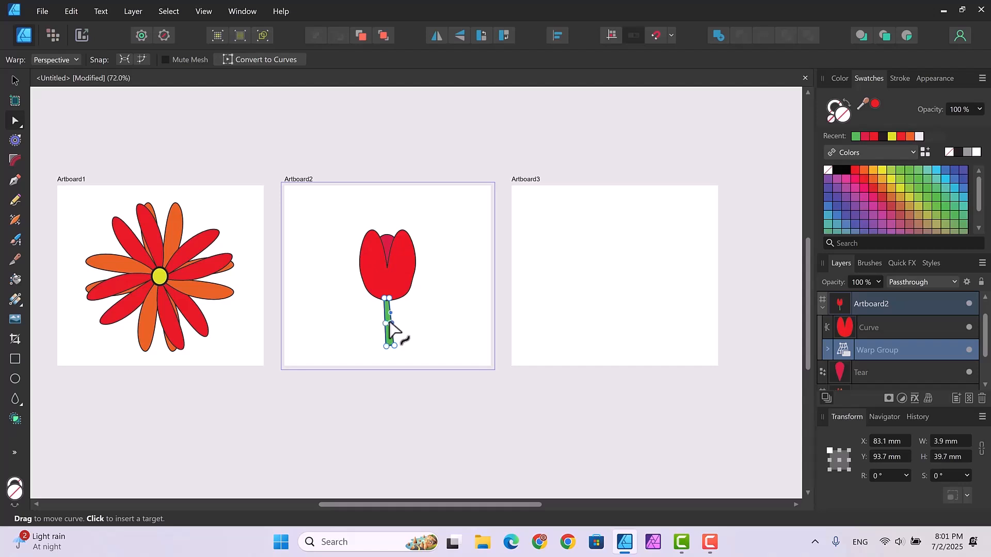
- Bend the stem into a gentle curve by adding mid-height warp nodes and adjusting them and the lower corners, and deselect it
left_click(388, 323)
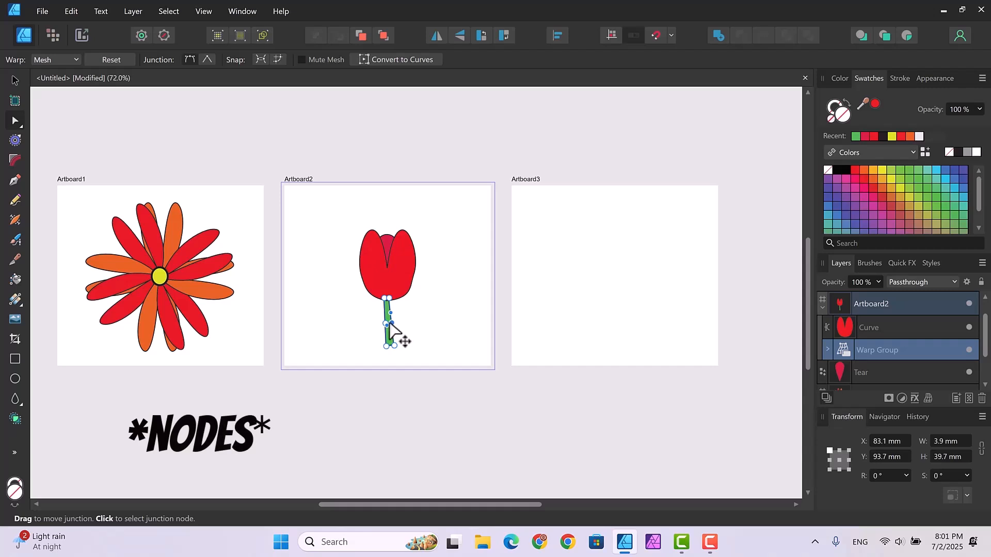
left_click_drag(391, 323, 388, 325)
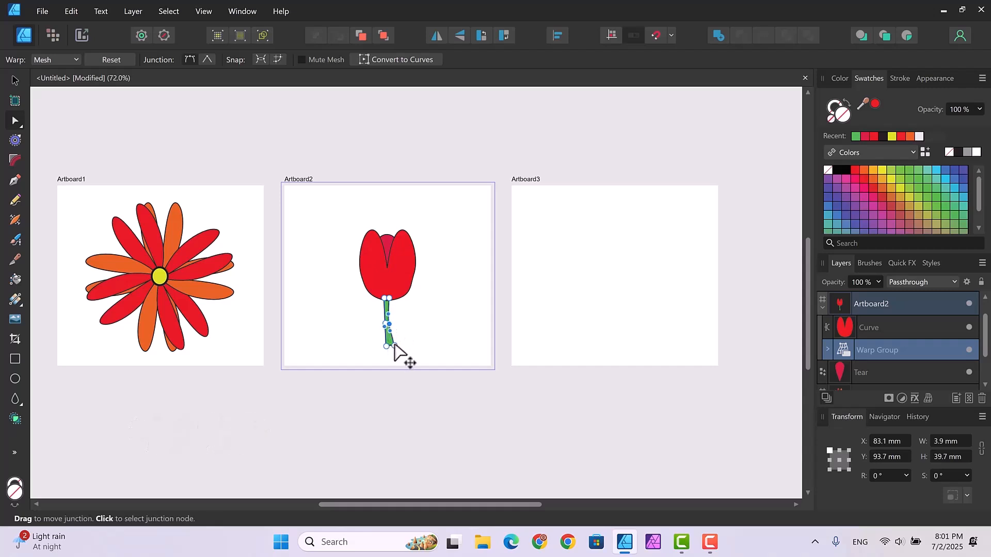
left_click_drag(394, 345, 390, 349)
left_click(389, 323)
left_click(15, 80)
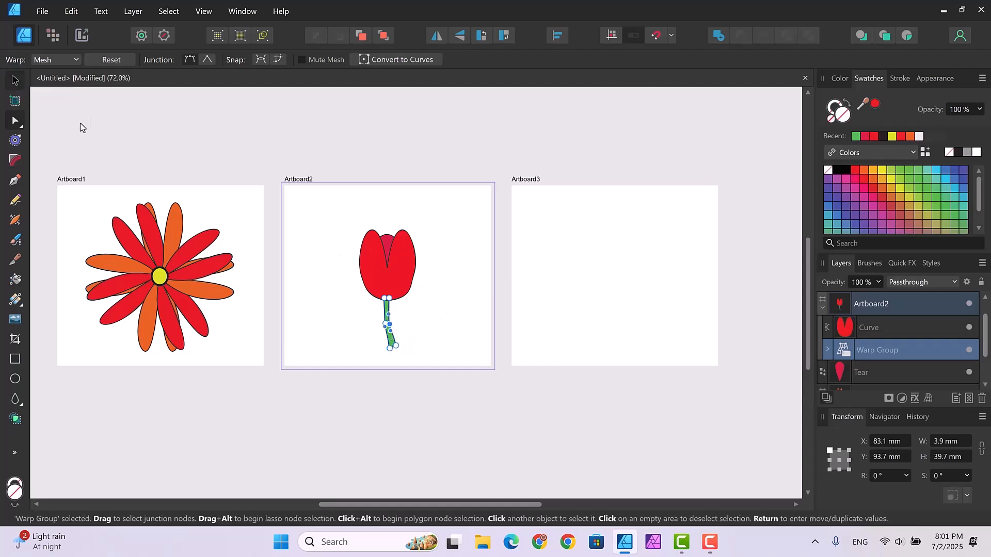
left_click(428, 304)
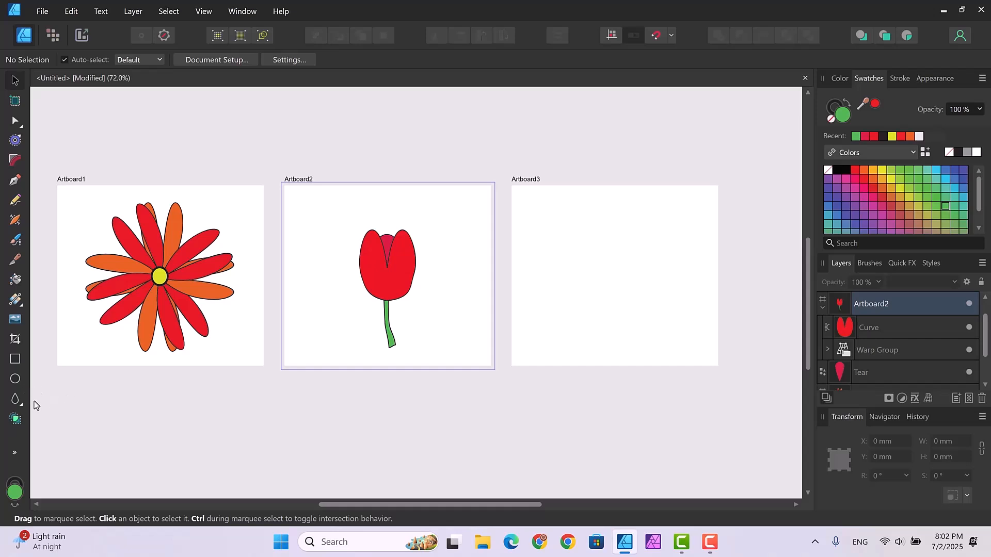
- Draw a green heart about 15 × 37 mm beside the tulip and set its spread to 94% to form paired leaves
left_click(21, 404)
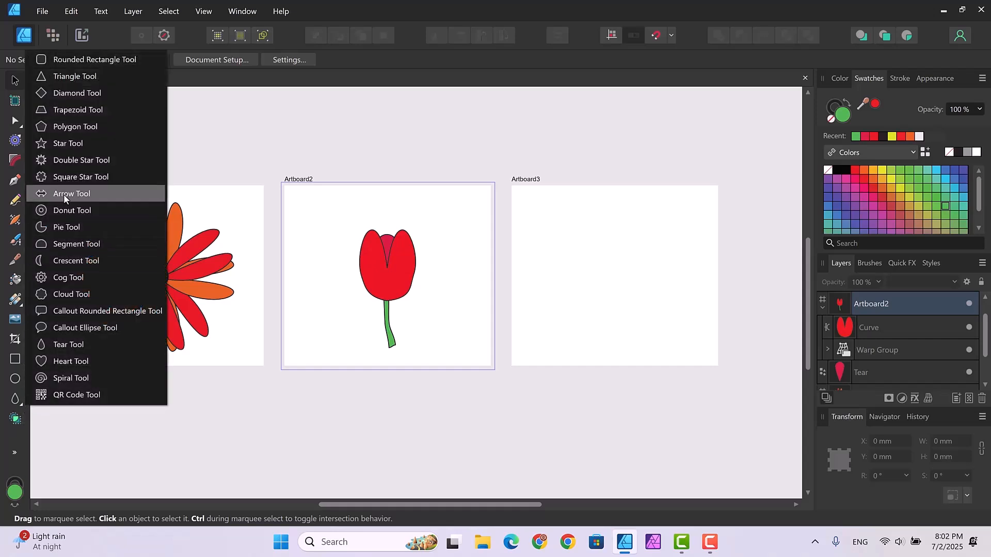
left_click(76, 361)
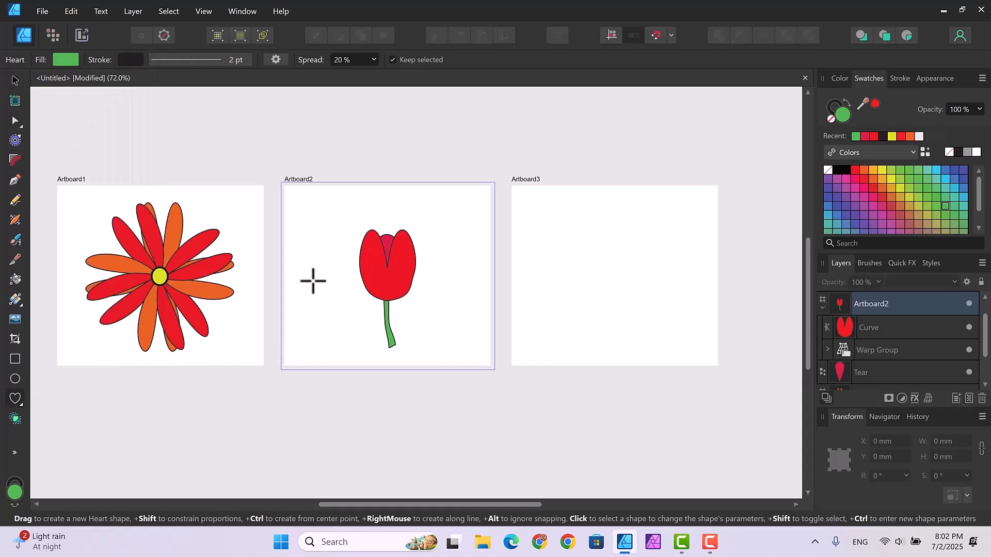
left_click_drag(313, 281, 331, 326)
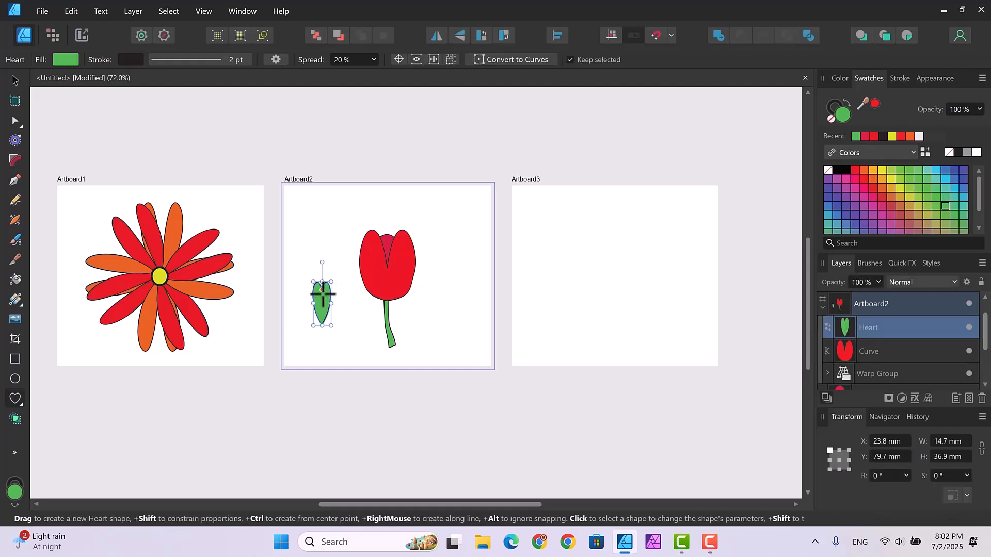
left_click_drag(322, 291, 321, 329)
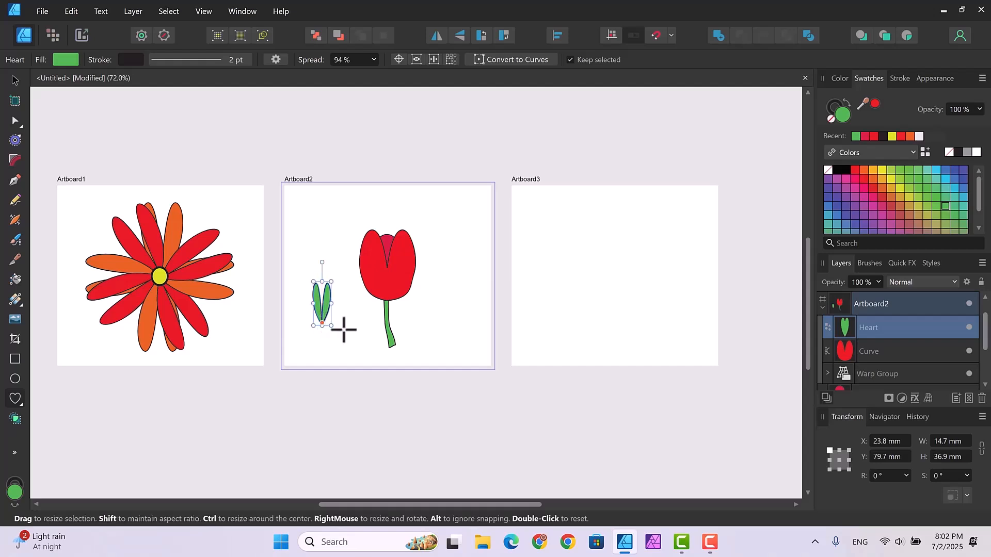
- Lock the green leaf heart and duplicate it
double_click(895, 329)
left_click(956, 327)
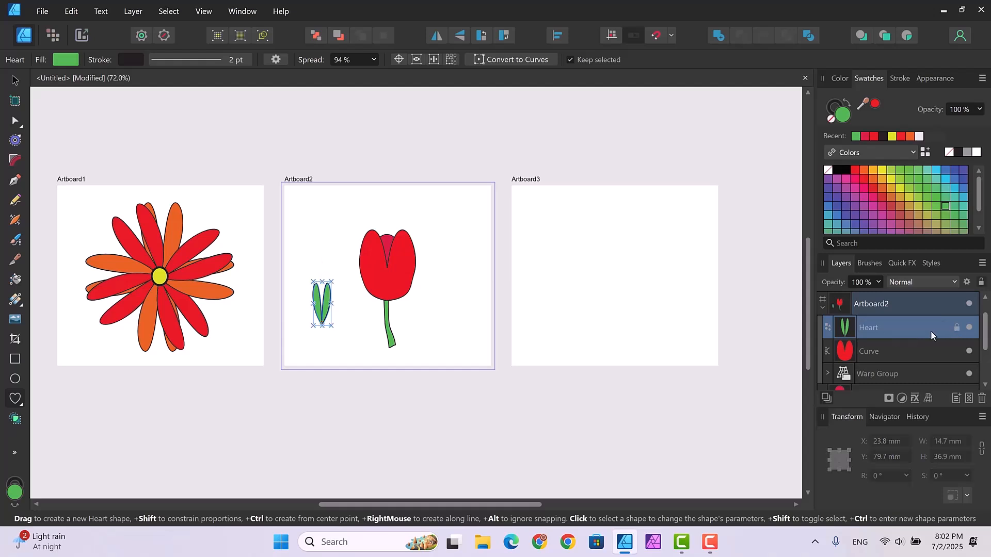
right_click(896, 326)
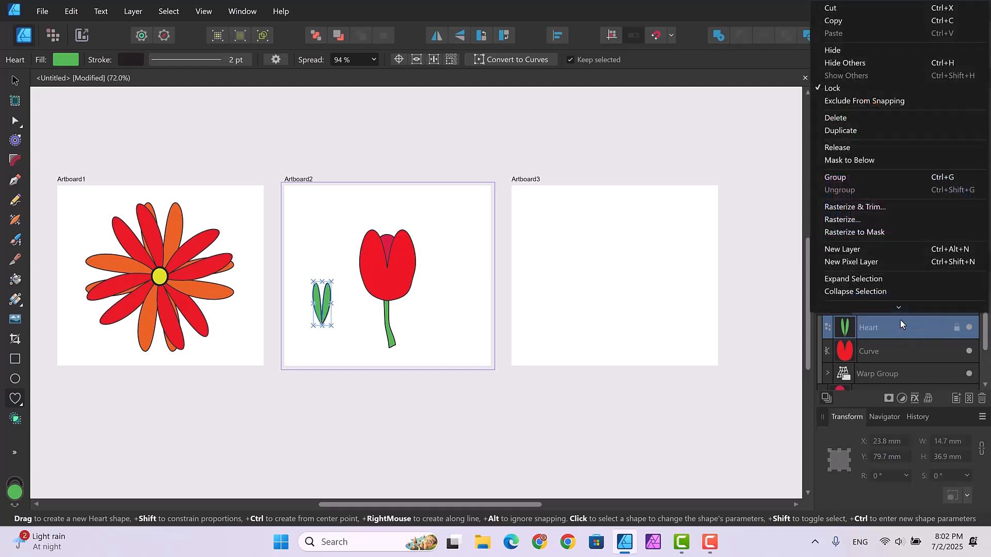
left_click(850, 131)
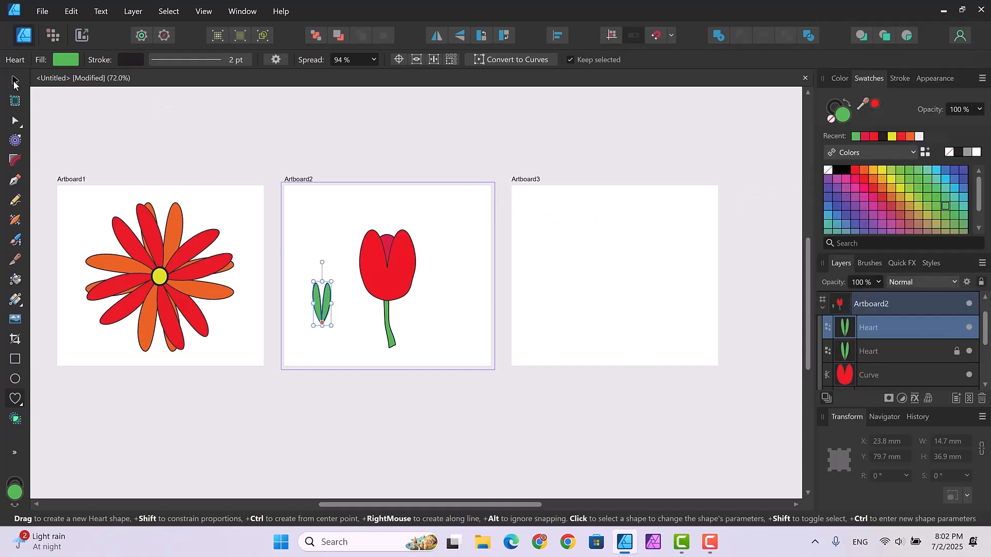
- Rotate the duplicated leaf pair to about -76° and place it at the tulip head's base, pointing right from the stem
key("v")
left_click_drag(331, 311, 449, 316)
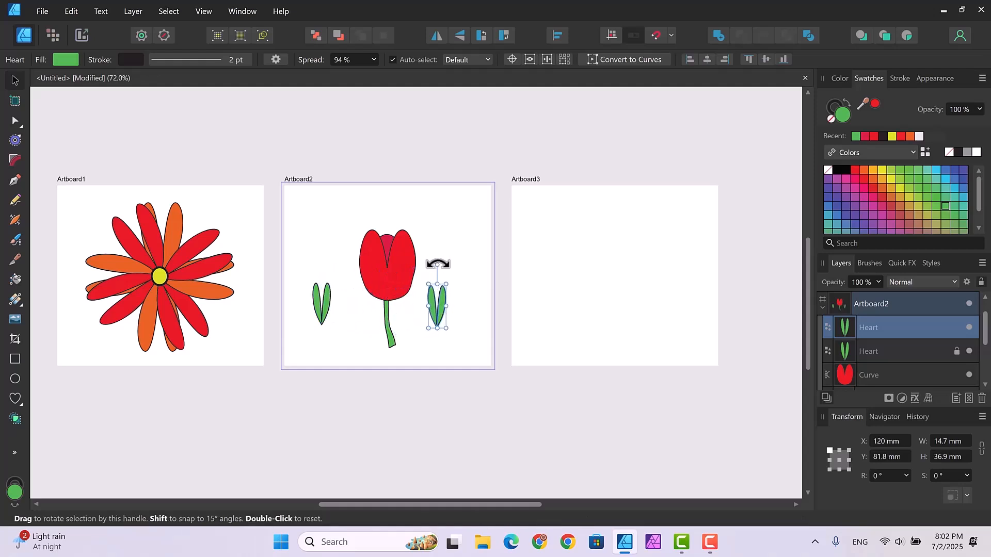
left_click_drag(436, 268, 400, 304)
left_click(322, 315)
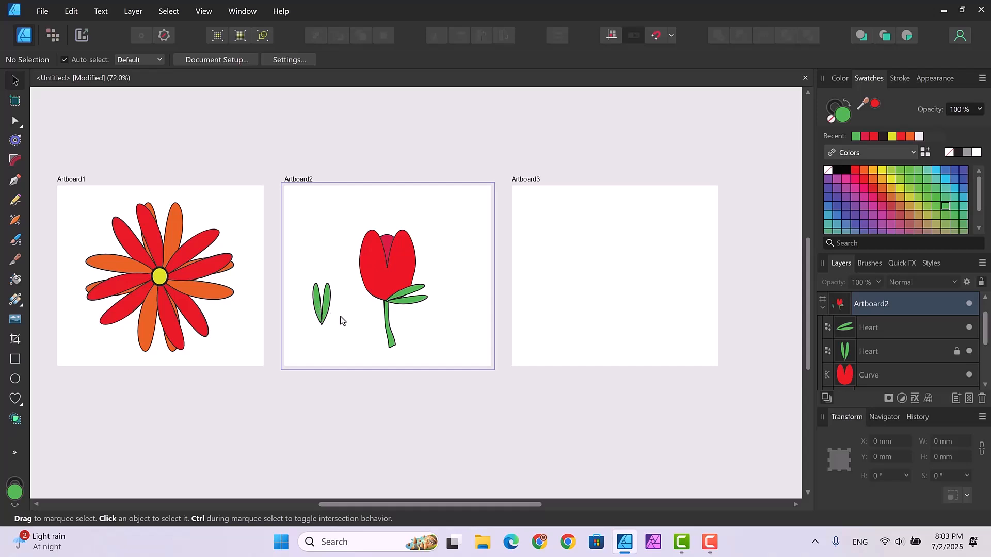
double_click(399, 274)
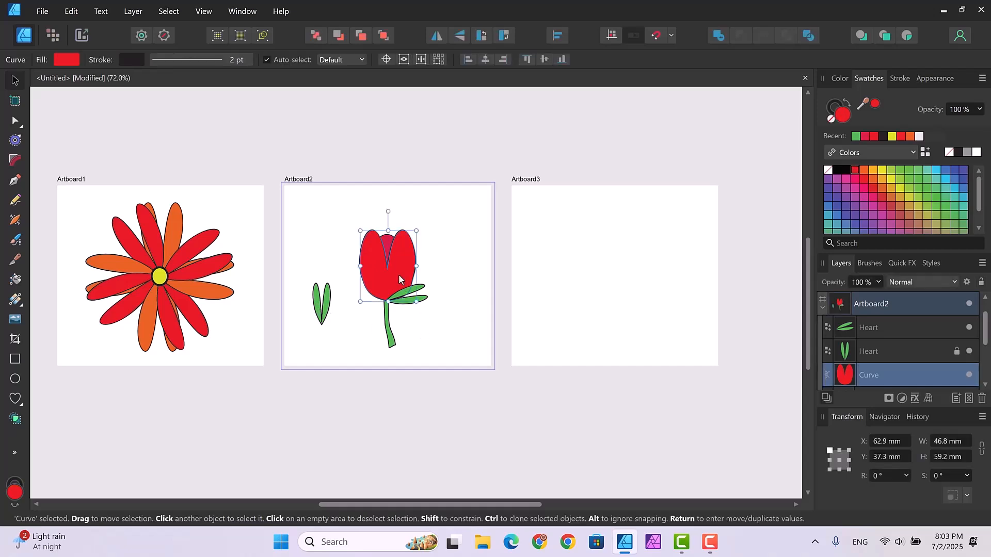
left_click(331, 301)
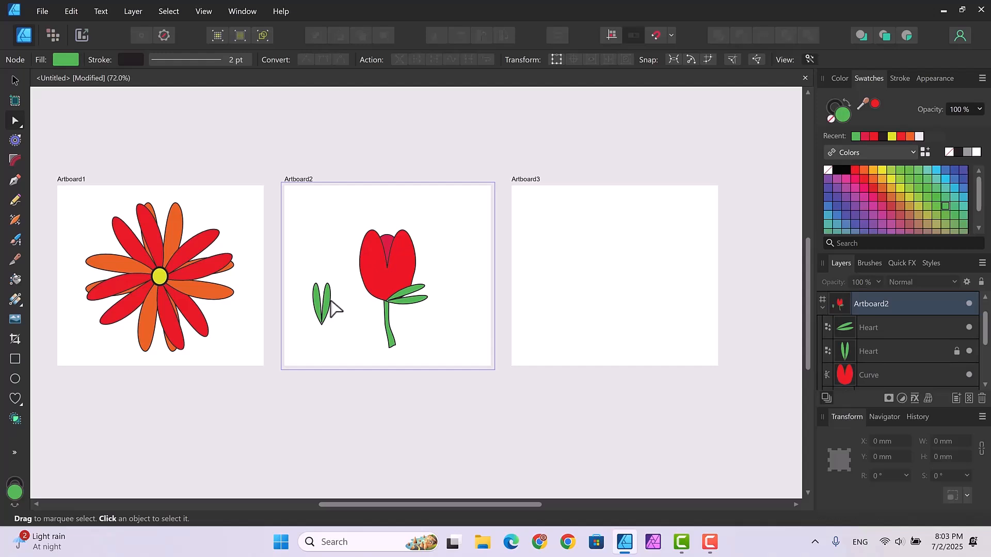
left_click(409, 298)
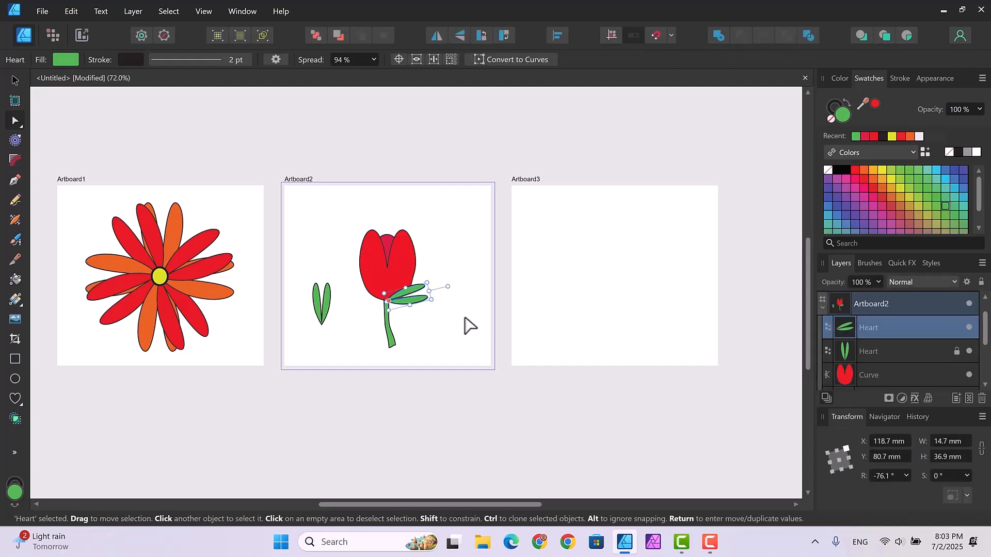
left_click(909, 351)
left_click(351, 335)
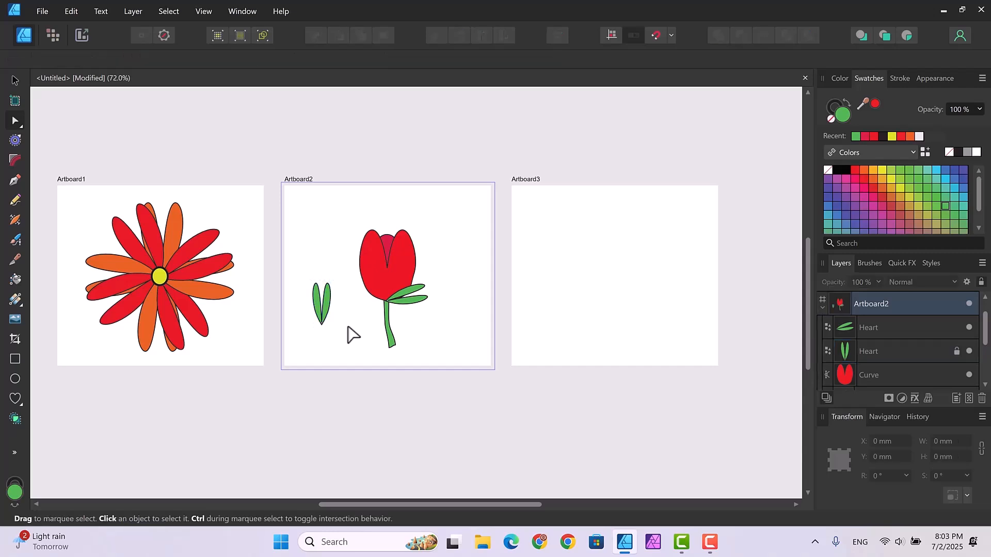
left_click(15, 80)
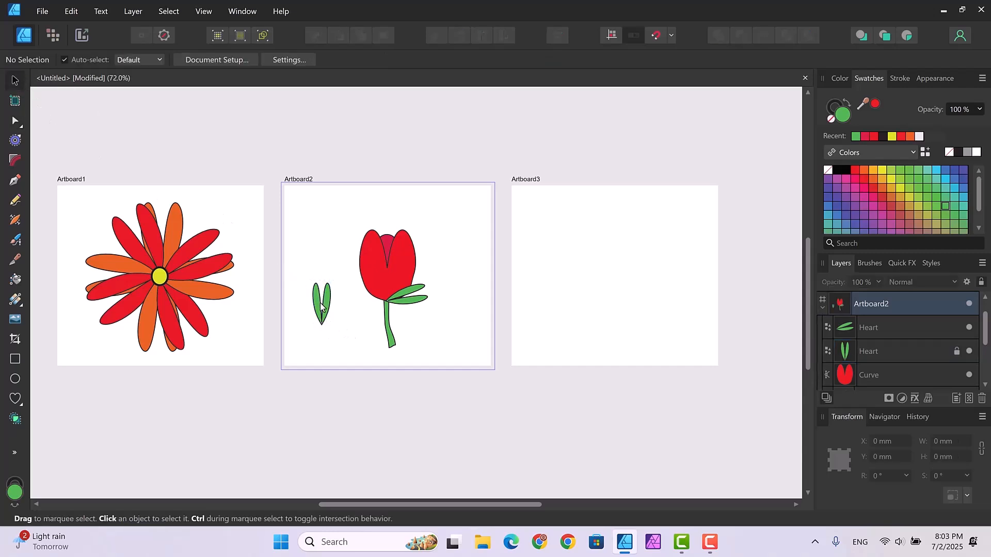
left_click(904, 328)
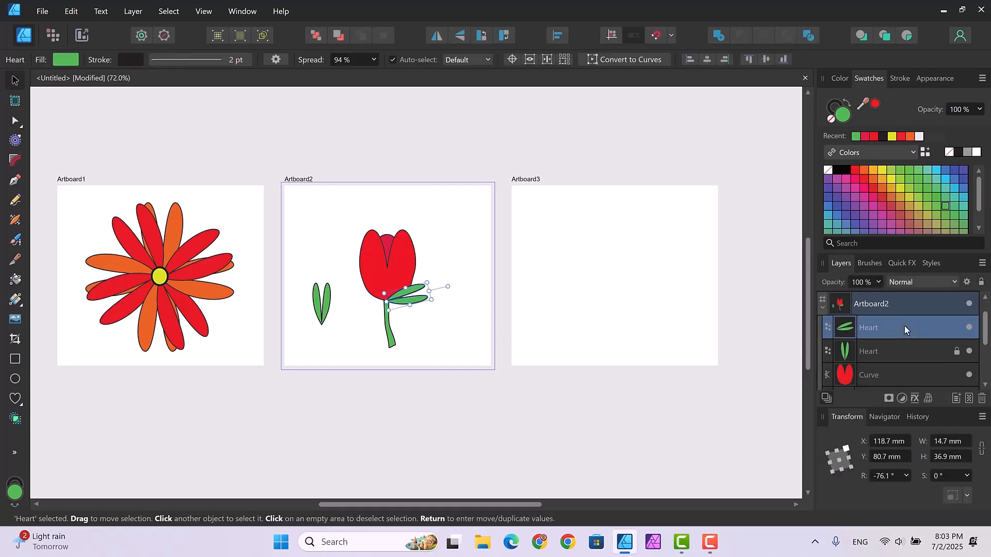
left_click(878, 351)
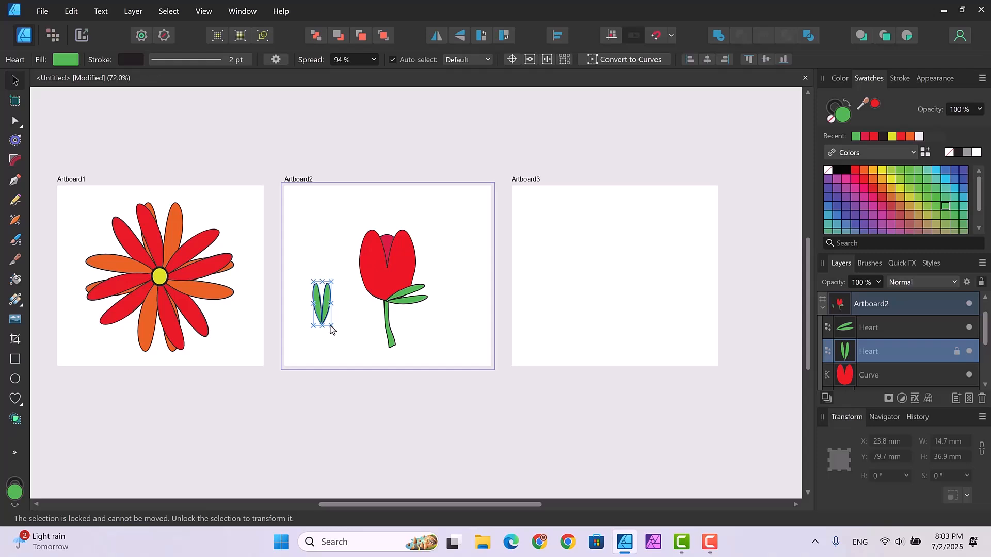
left_click_drag(332, 326, 335, 325)
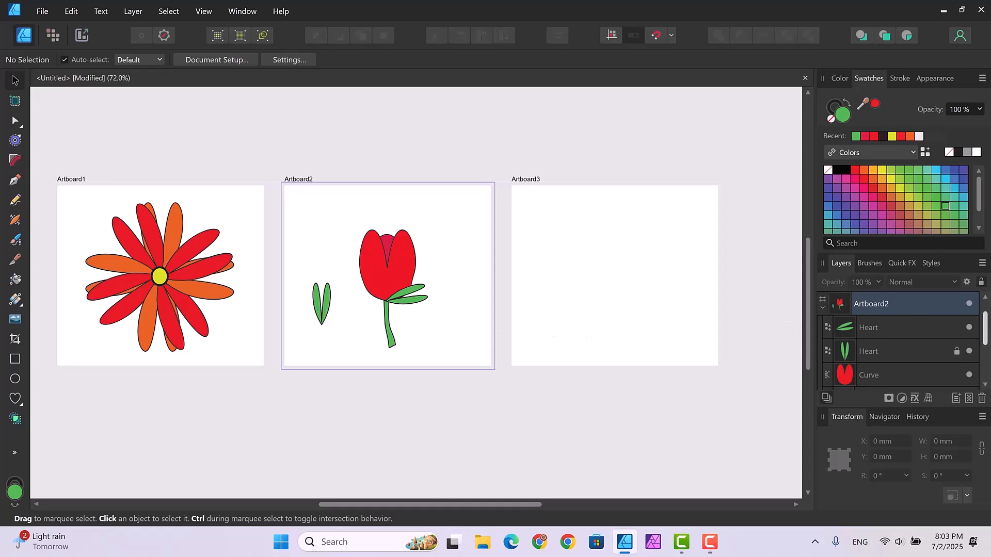
- Unlock the original leaf pair, rotate it to about 55°, place it left of the stem at the tulip's base, and deselect it
left_click(905, 352)
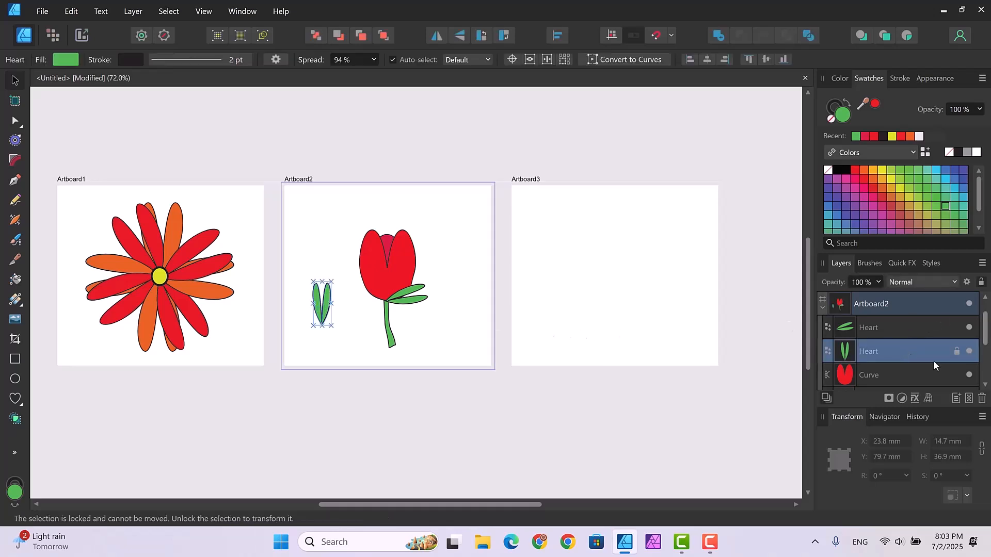
left_click(957, 351)
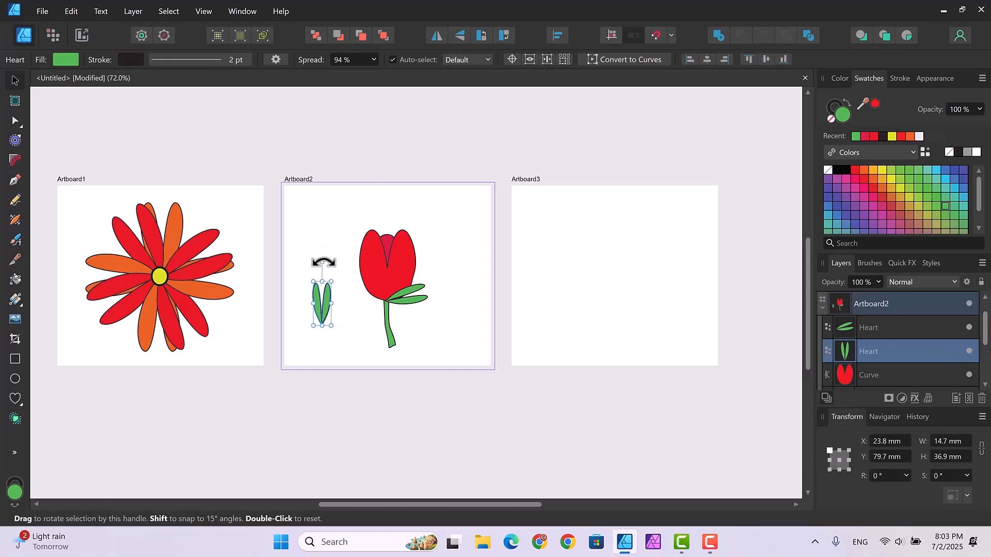
left_click_drag(321, 263, 289, 280)
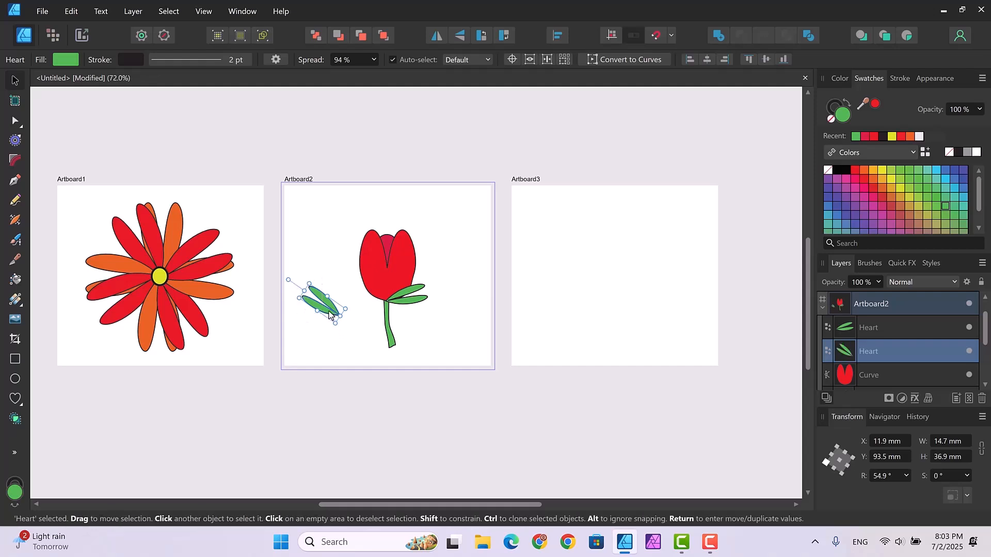
left_click_drag(333, 315, 376, 304)
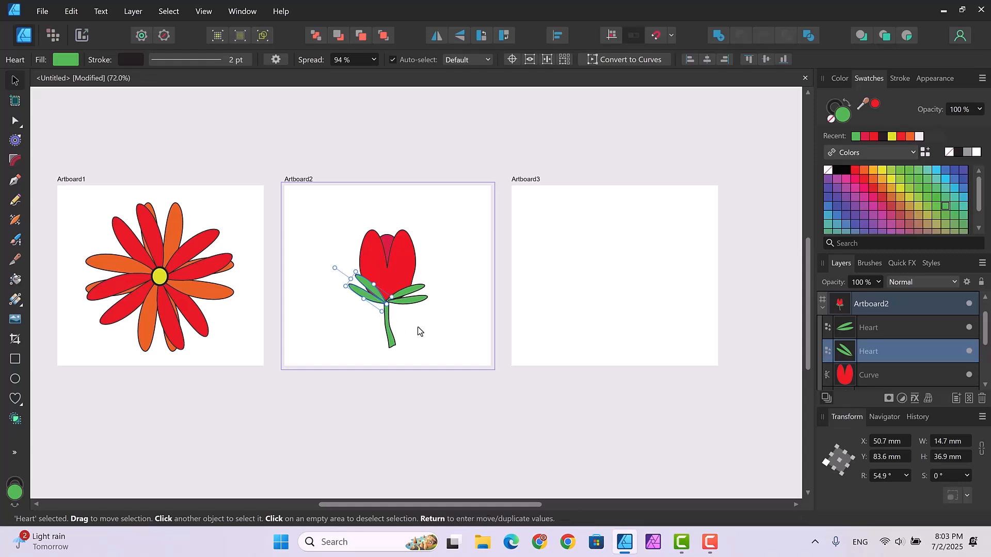
left_click(422, 328)
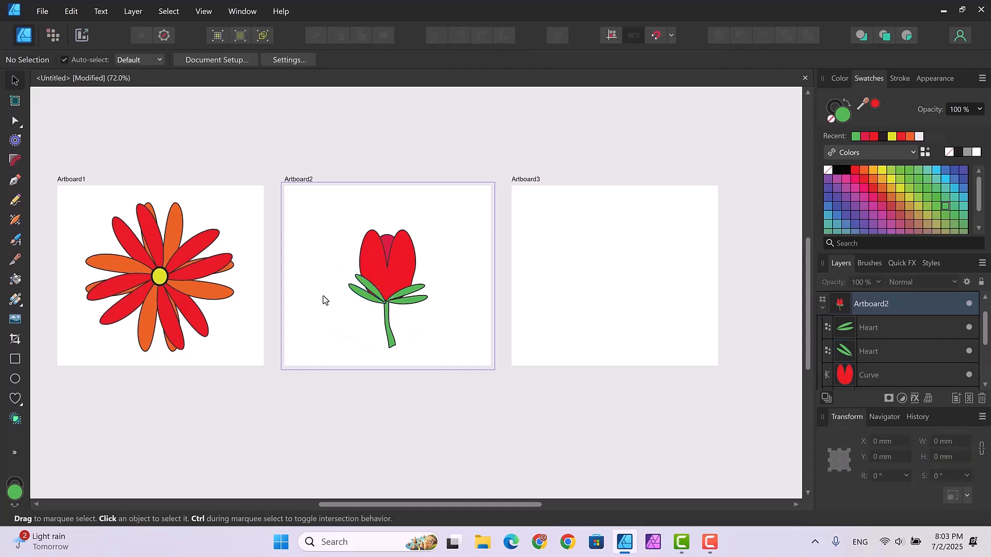
left_click(406, 301)
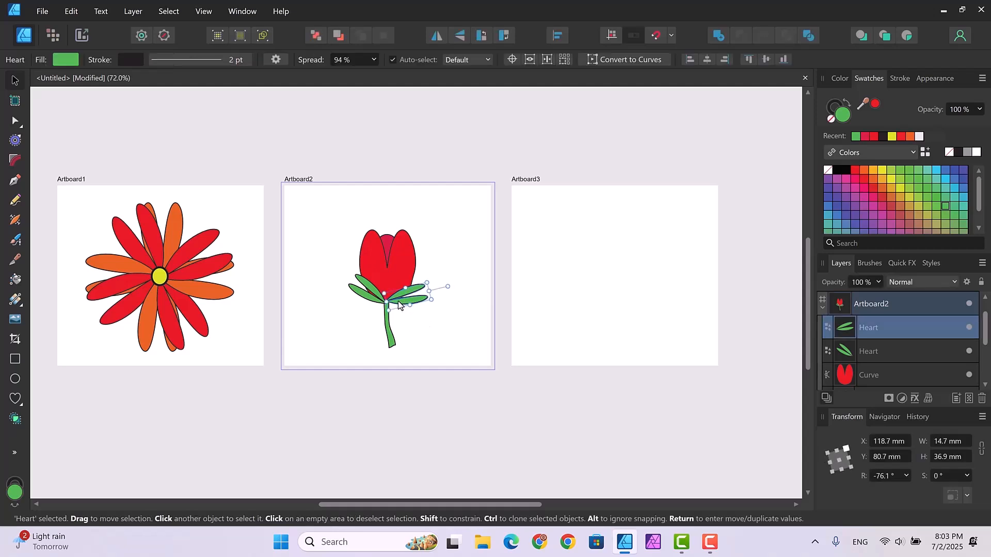
left_click_drag(398, 301, 398, 301)
left_click(429, 326)
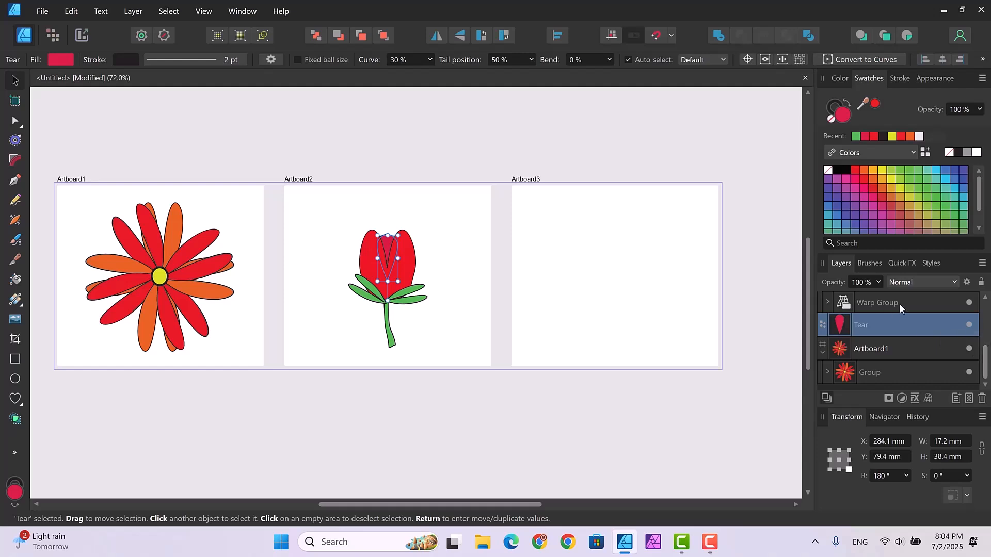
- Group the tulip's tear, warped stem, red curve and both leaf hearts
scroll(986, 363, "up", 1)
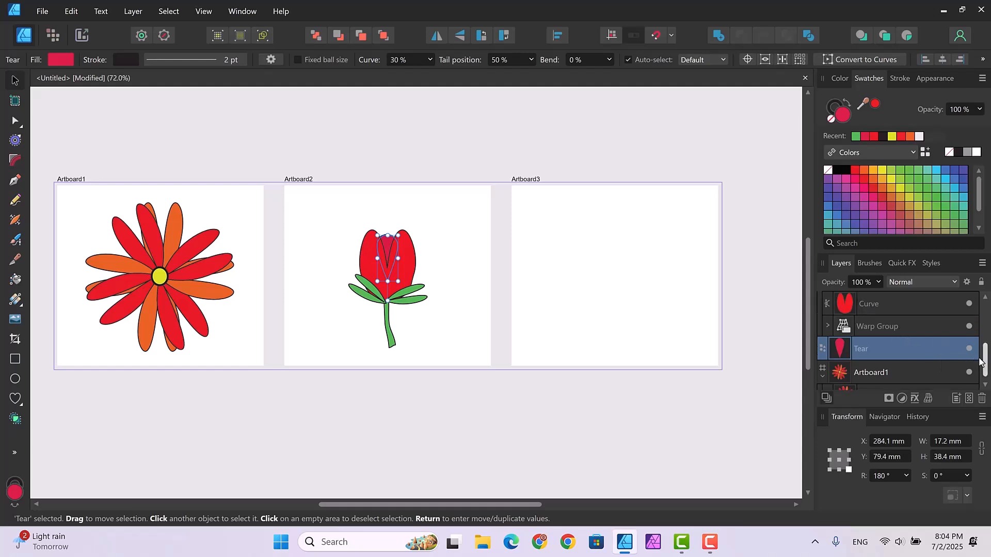
left_click(891, 302, "shift")
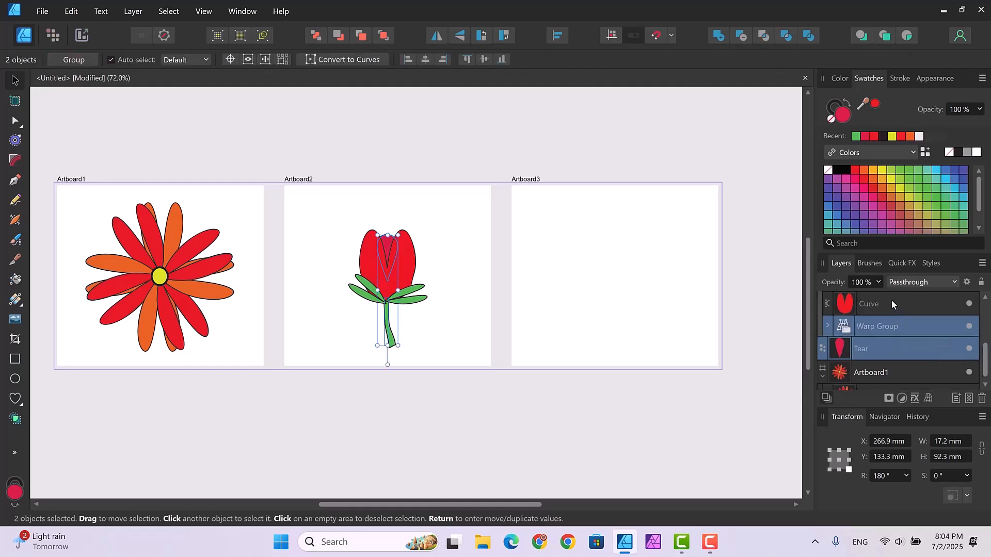
scroll(986, 362, "up", 2)
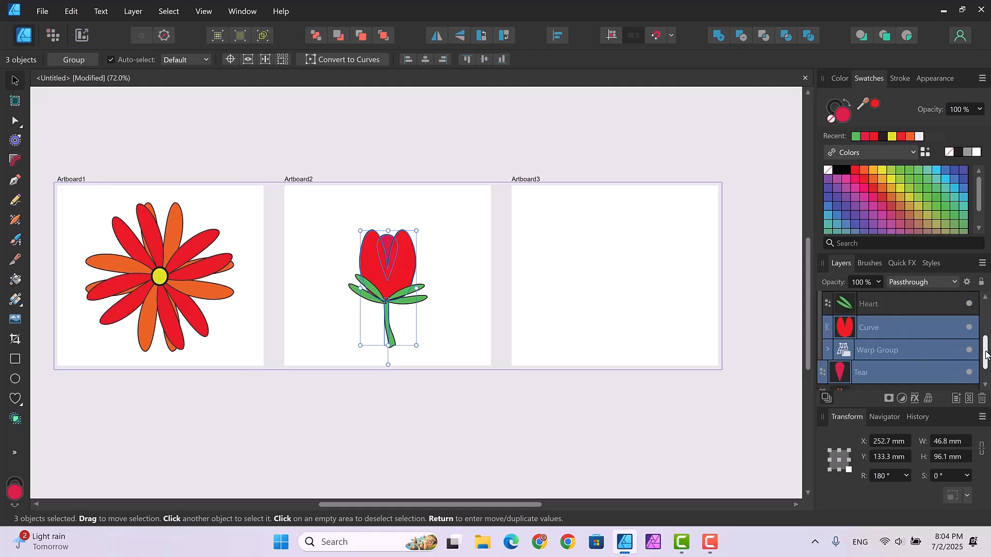
left_click(902, 317, "shift")
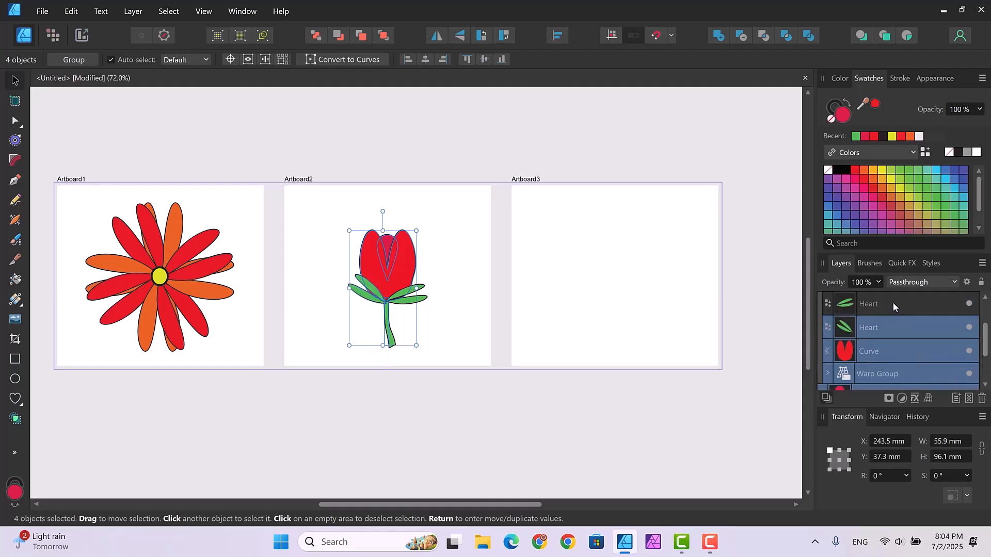
left_click(893, 303, "shift")
scroll(985, 343, "up", 1)
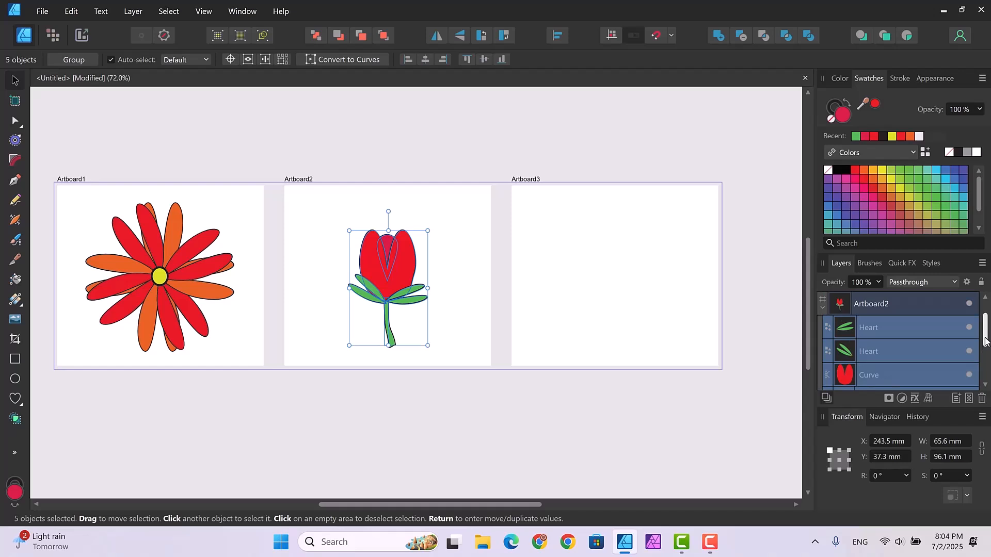
right_click(899, 329)
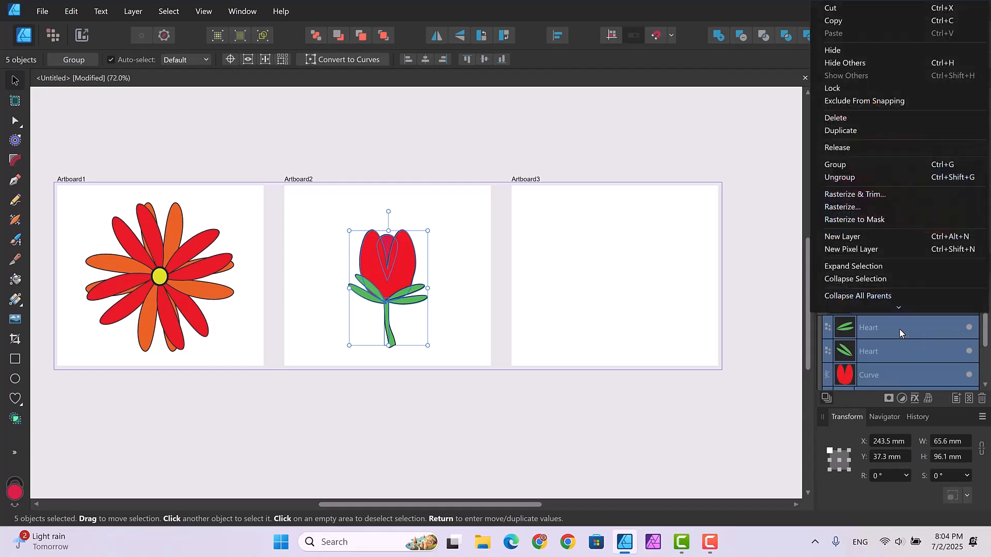
left_click(840, 170)
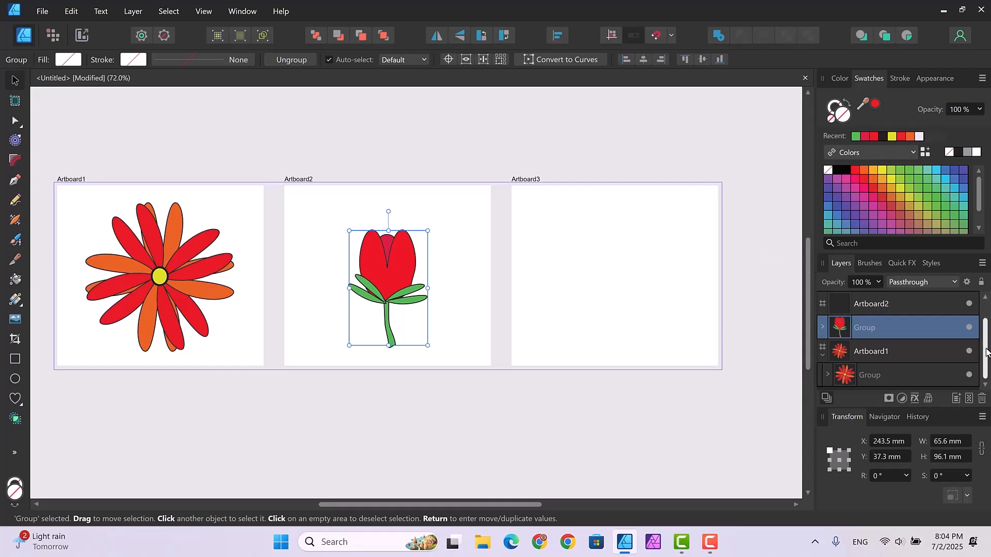
- Draw a star about 110 mm wide on Artboard3 with the Star tool and move it to the artboard's middle
left_click_drag(986, 354, 986, 336)
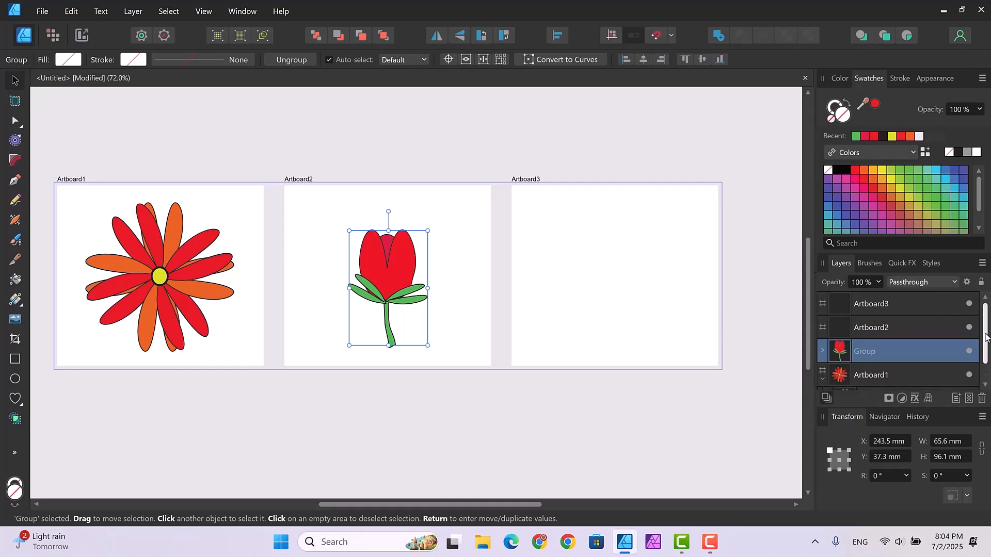
left_click(910, 305)
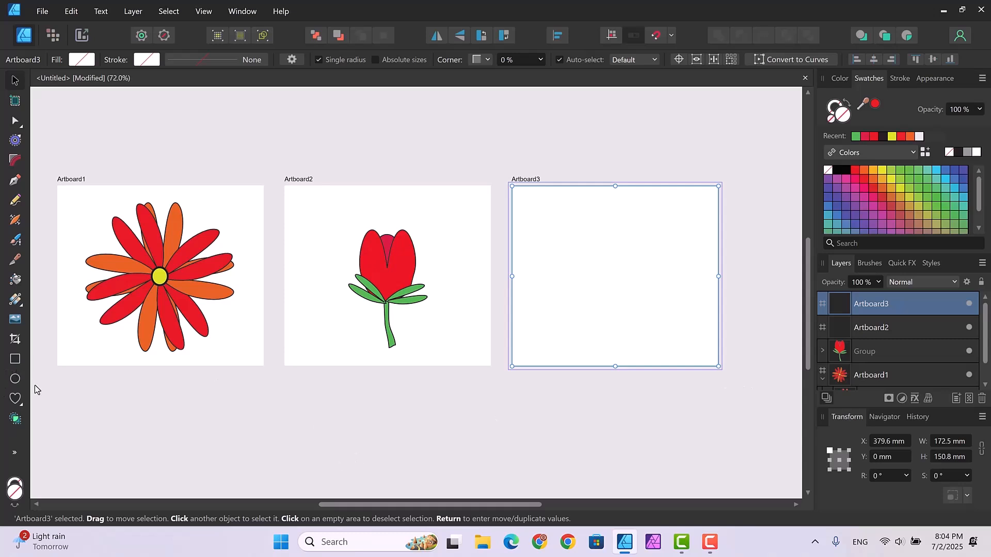
left_click(20, 407)
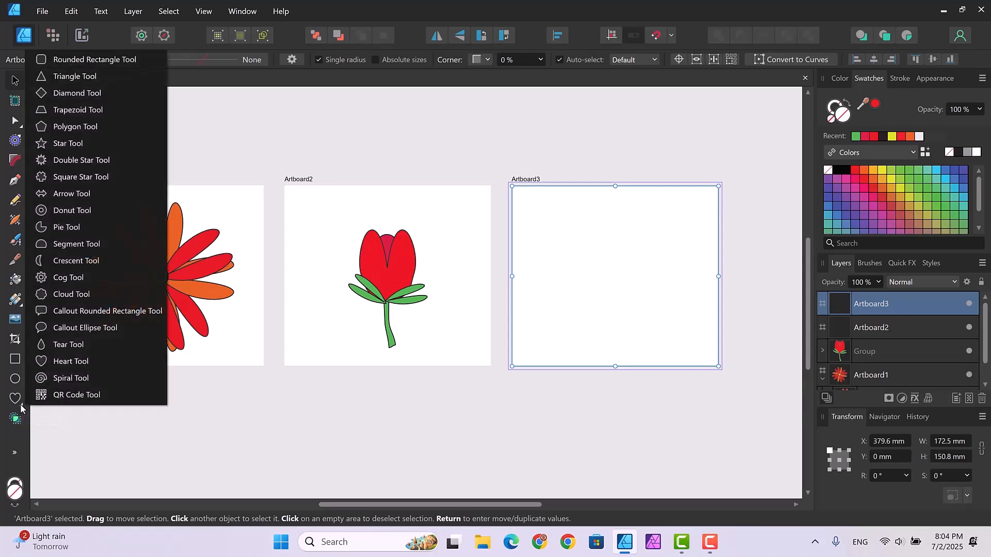
left_click(77, 146)
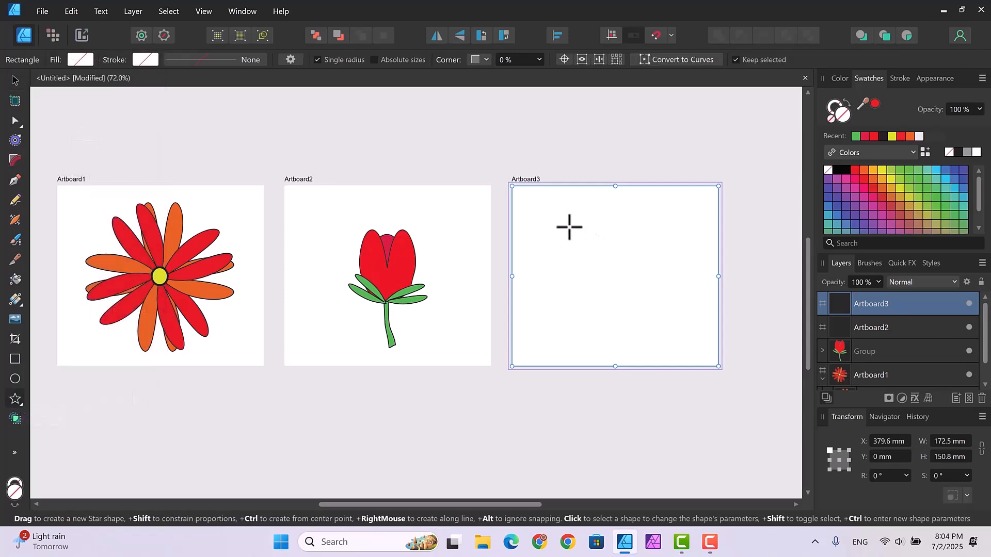
left_click_drag(570, 227, 702, 359)
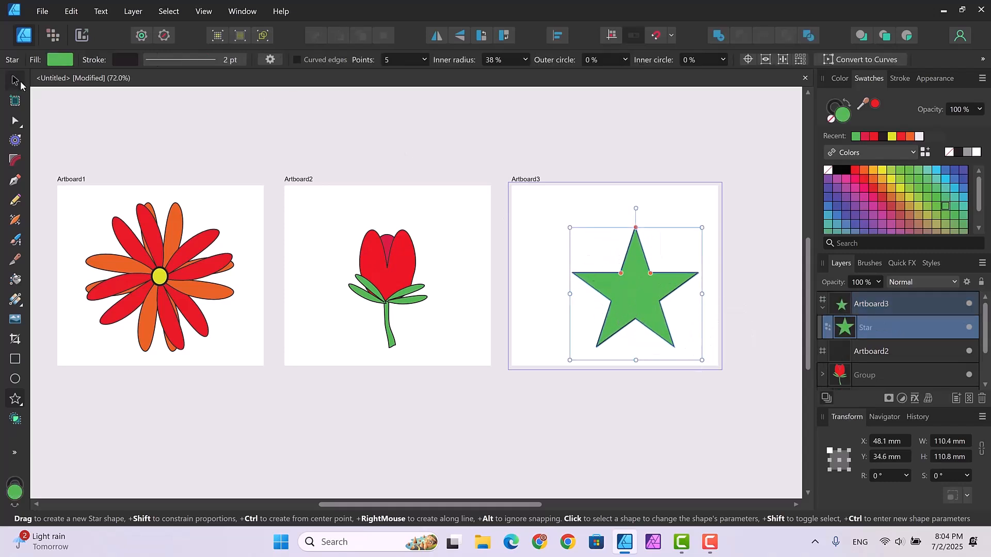
left_click(20, 82)
left_click_drag(639, 296, 616, 278)
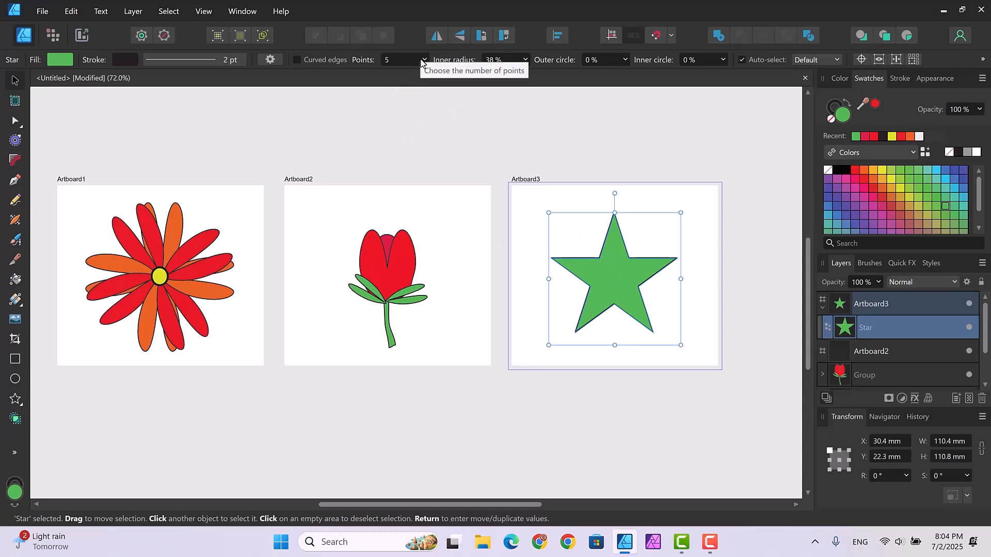
- Set the star on Artboard3 to 6 points and fill it with yellow-orange
left_click(393, 61)
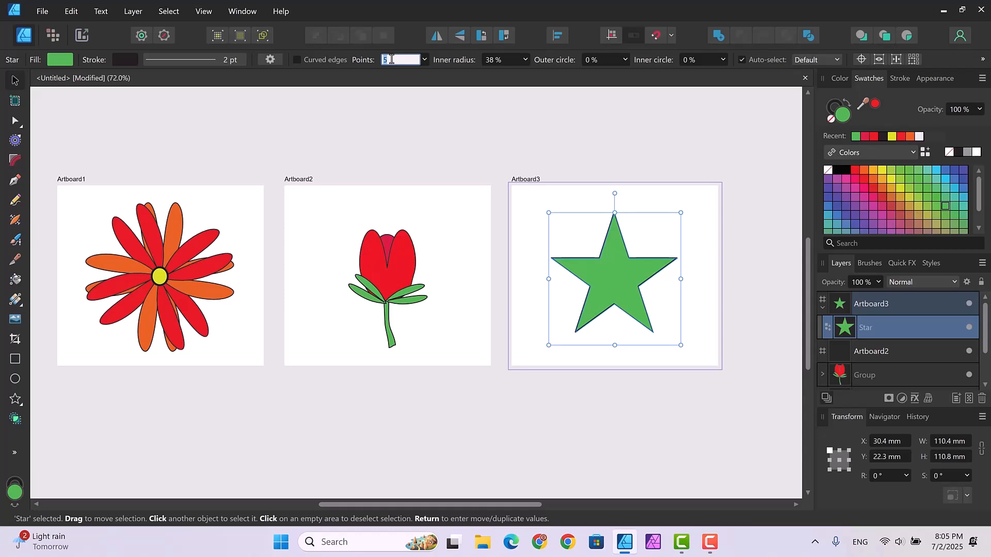
type("6")
key("Return")
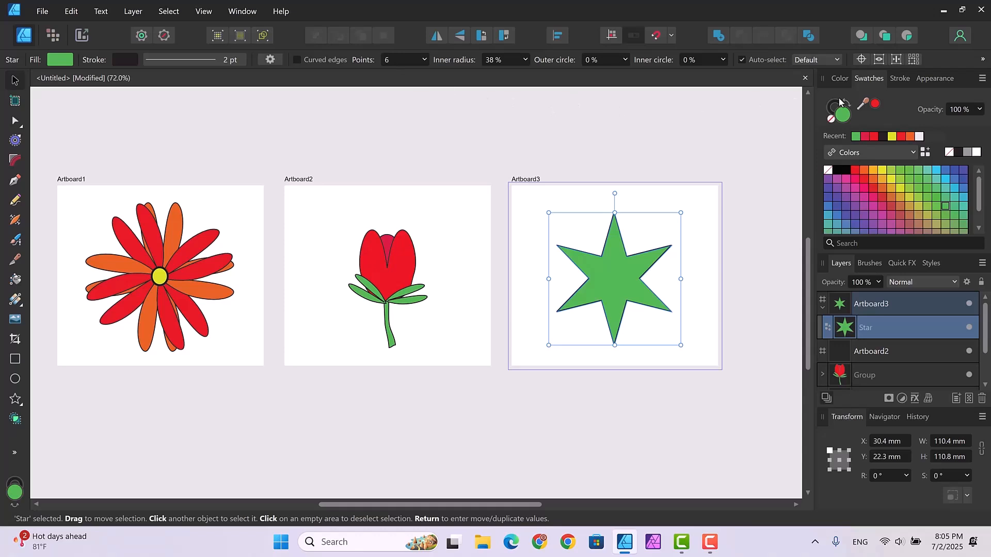
left_click(875, 169)
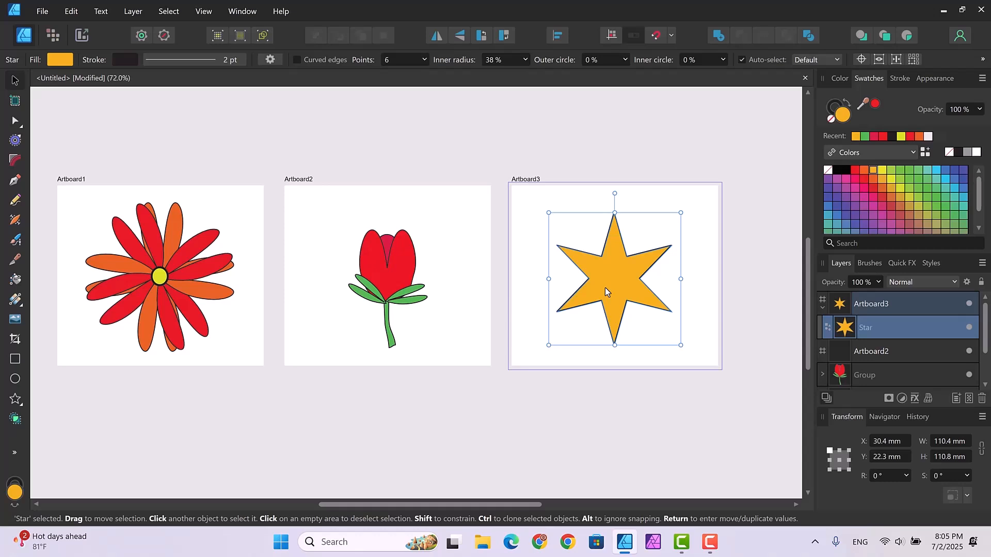
- Round the star's tips into petals with an 84% outer circle and set its inner radius to 4%
key("a")
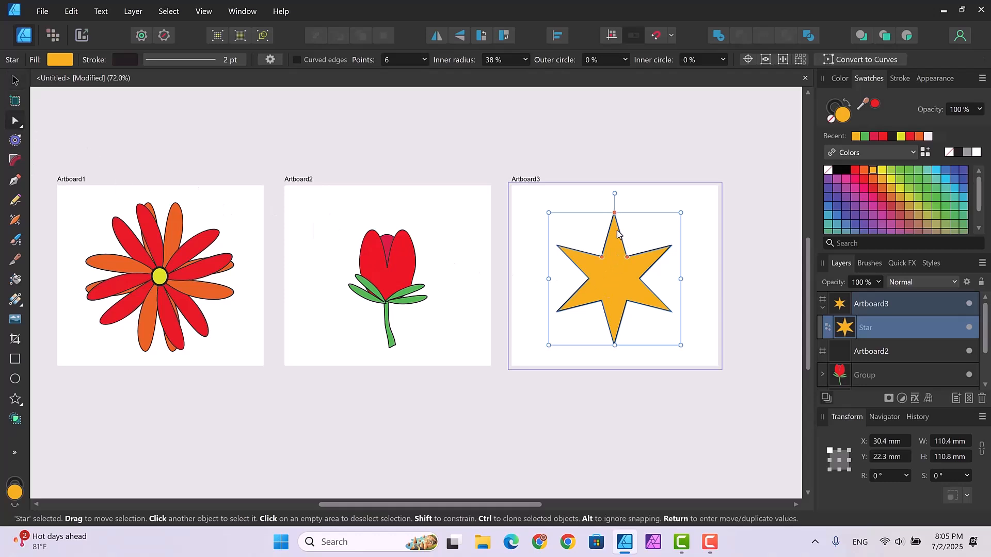
left_click_drag(614, 212, 617, 231)
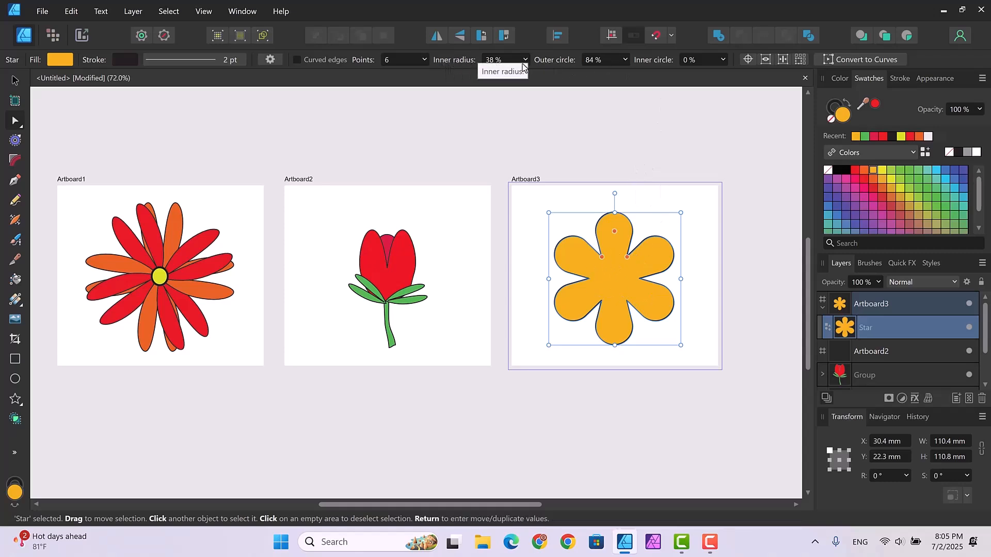
left_click(501, 59)
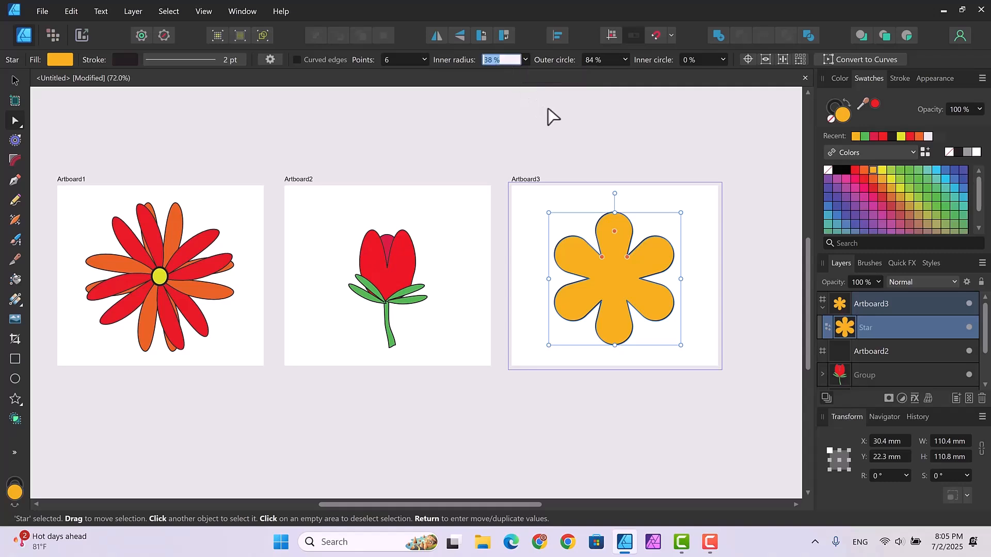
type("4")
key("Return")
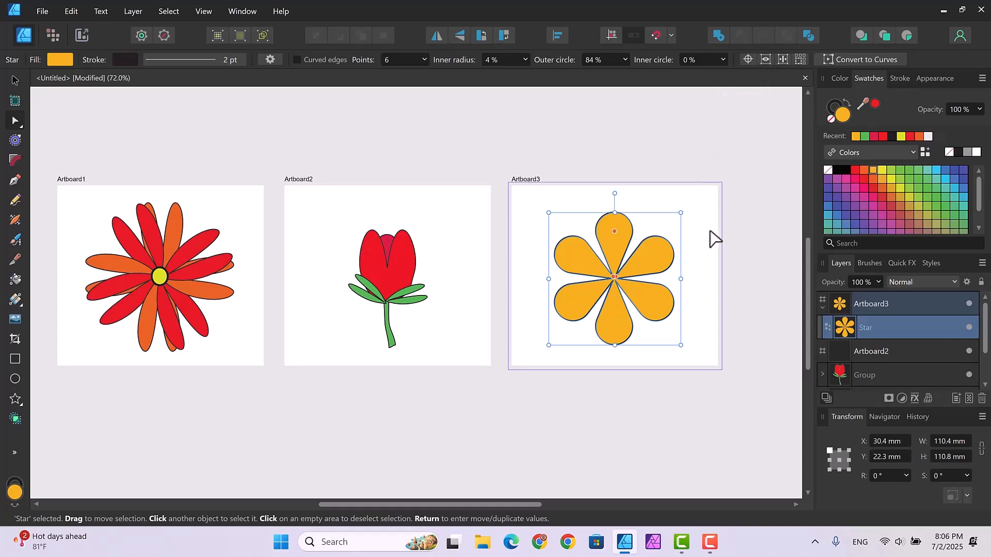
left_click(14, 80)
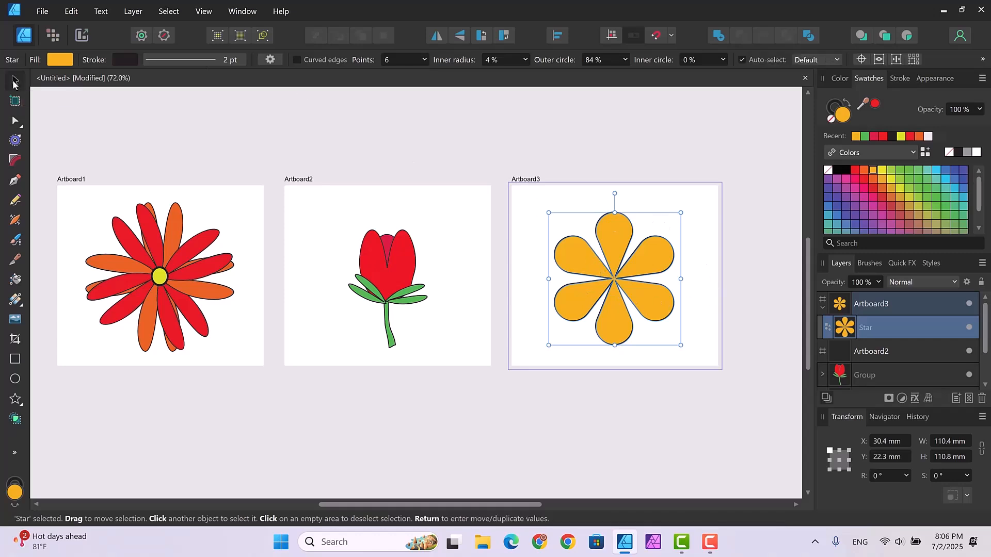
- Draw an ellipse about 17 mm across at the centre of the orange petals, fill it red, and deselect it
left_click(16, 380)
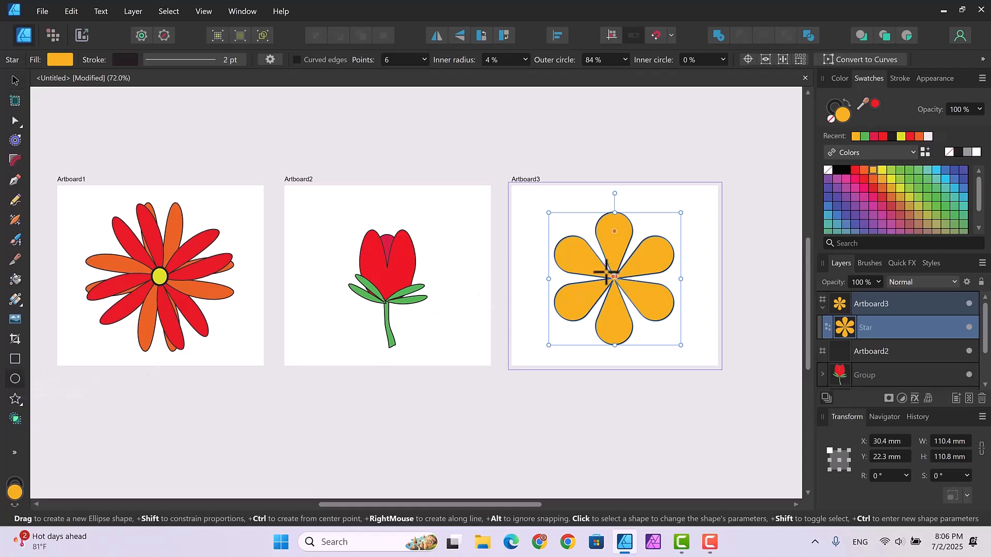
left_click_drag(607, 272, 627, 293)
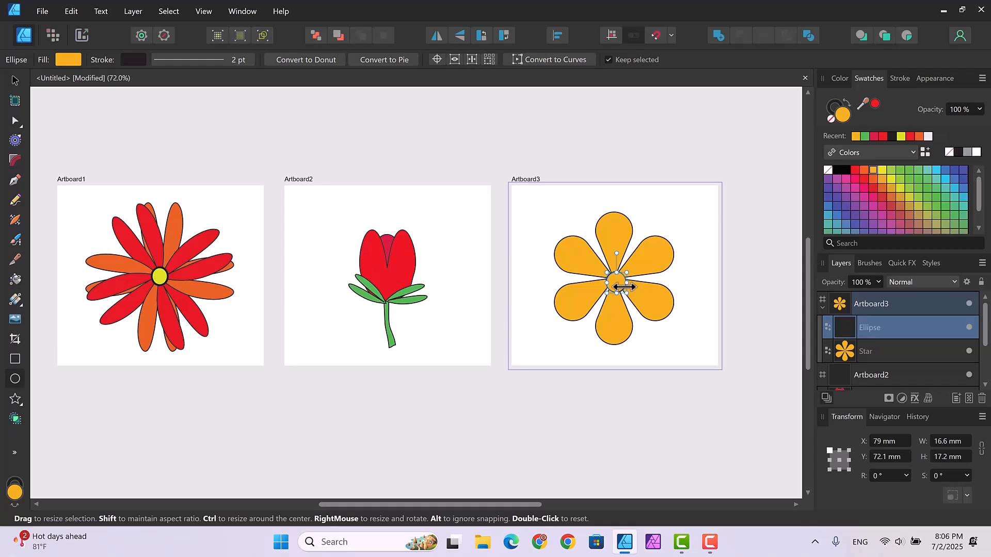
left_click(15, 81)
left_click_drag(619, 282, 618, 279)
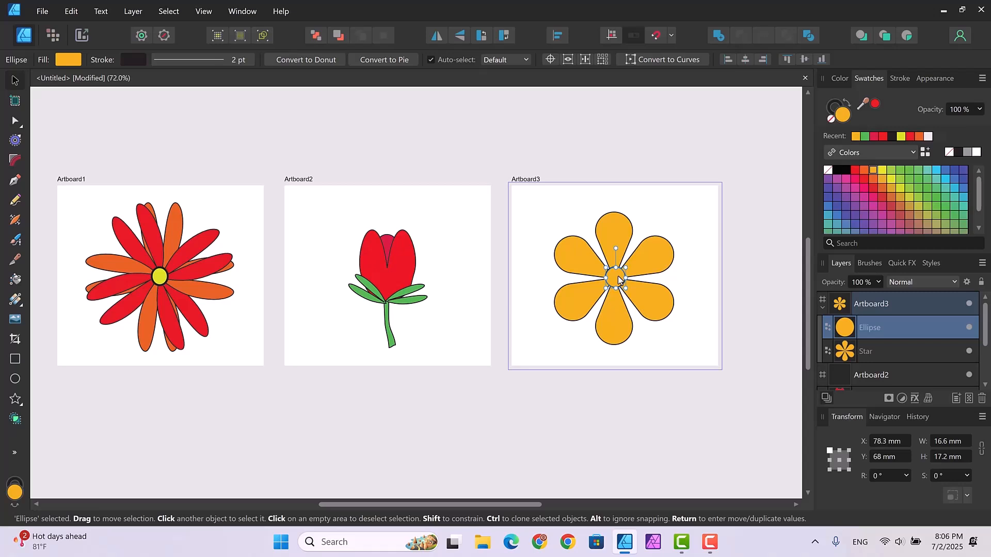
left_click(873, 188)
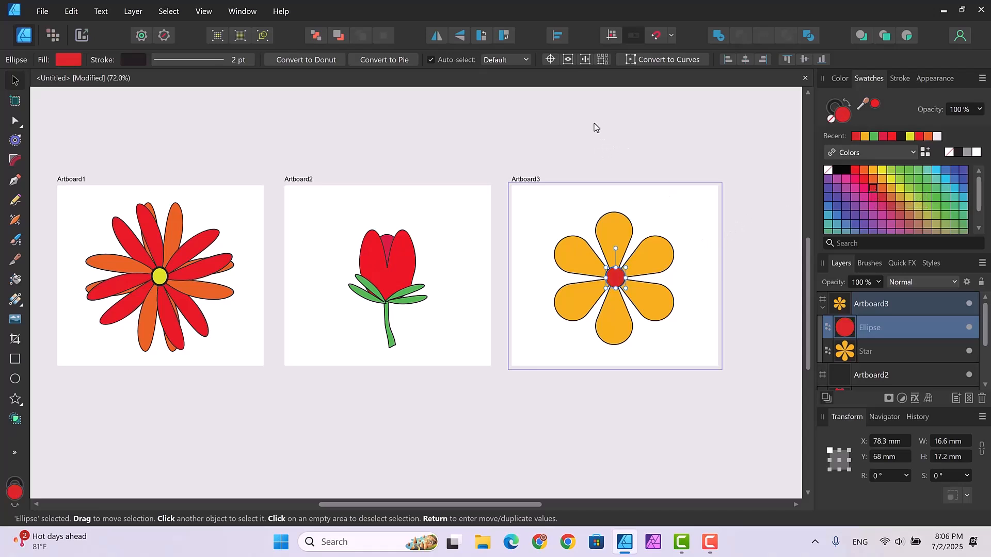
left_click(750, 275)
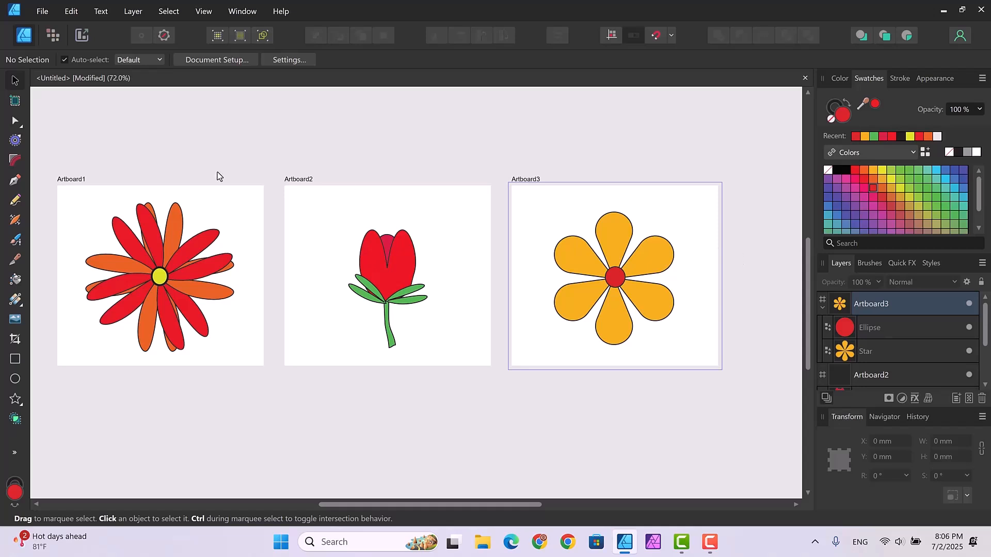
- Draw a cloud shape about 76 by 72 mm over the orange flower on Artboard3
left_click(22, 402)
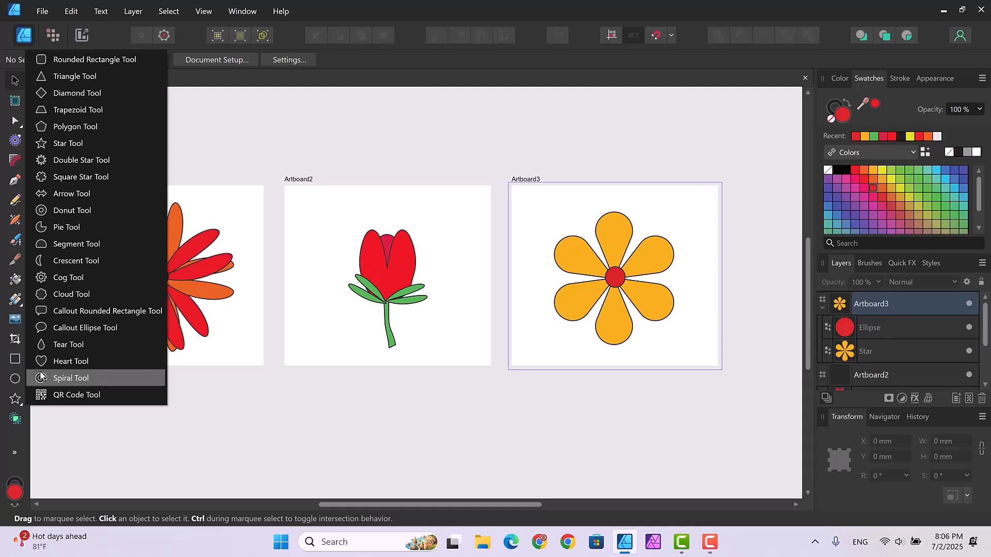
left_click(67, 292)
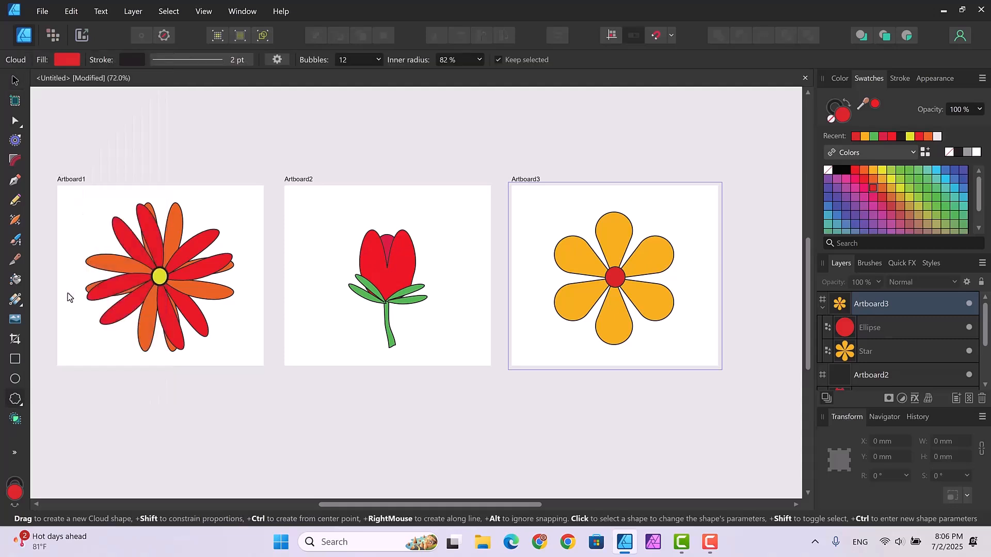
left_click_drag(544, 223, 635, 309)
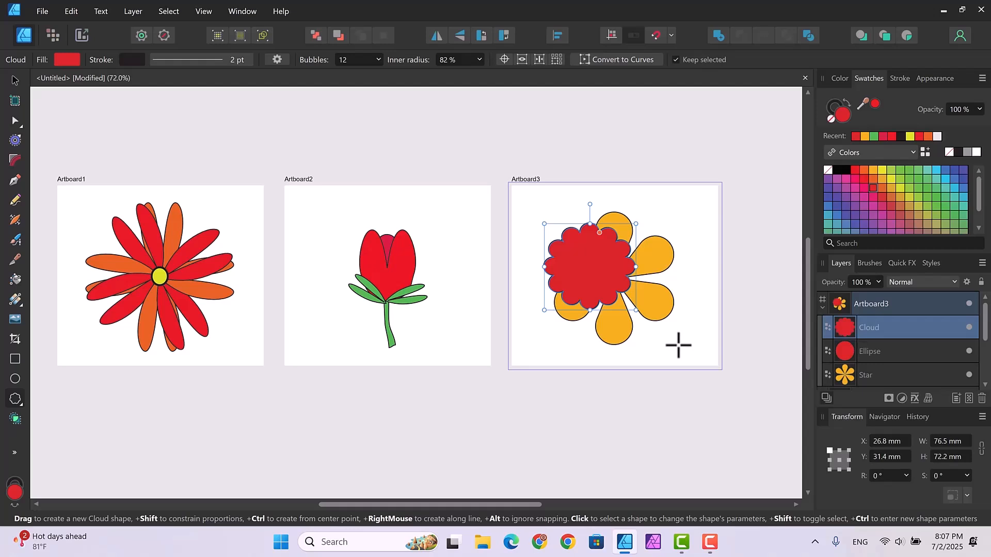
left_click(14, 80)
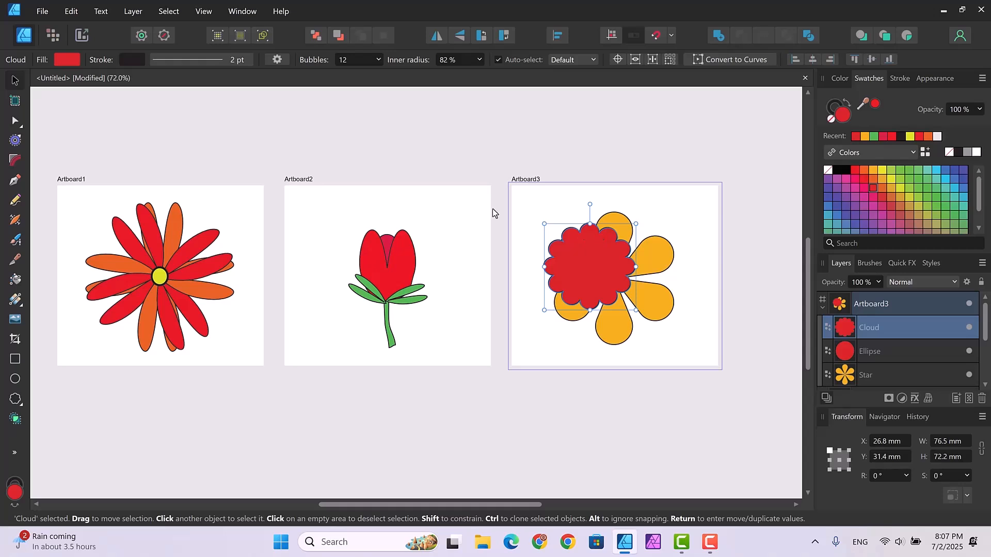
- Reduce the cloud's inner radius to 12% to form thin spikes and fill it green
left_click(16, 120)
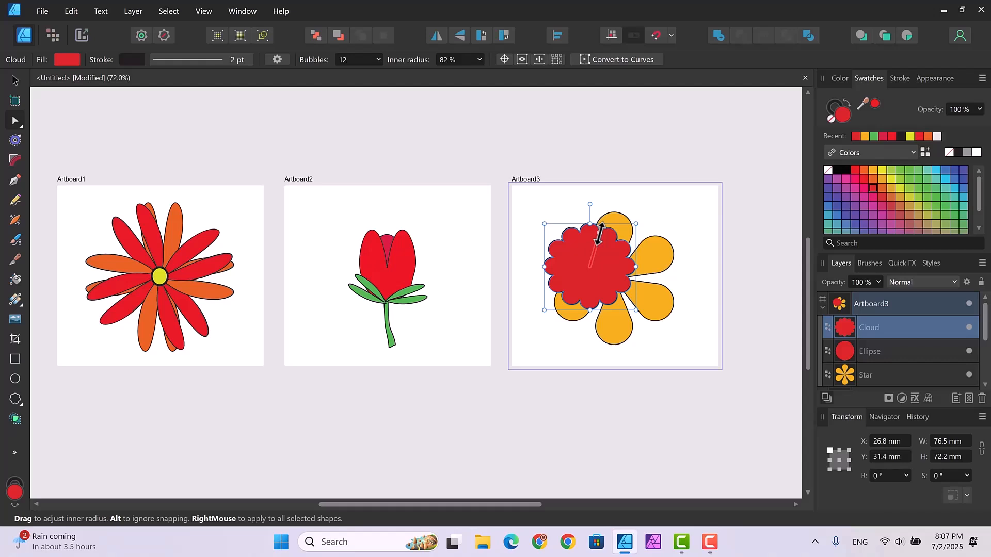
left_click_drag(600, 234, 591, 264)
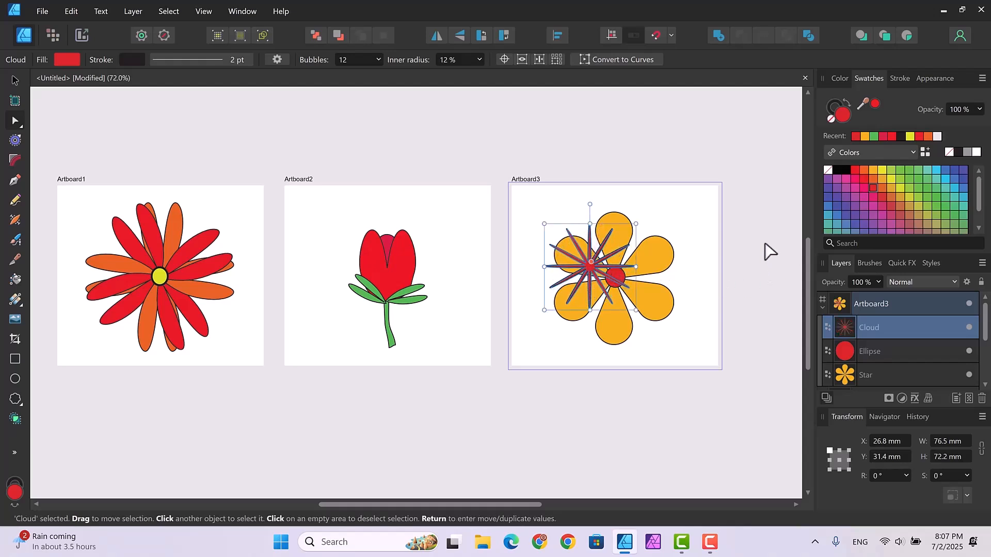
left_click(946, 206)
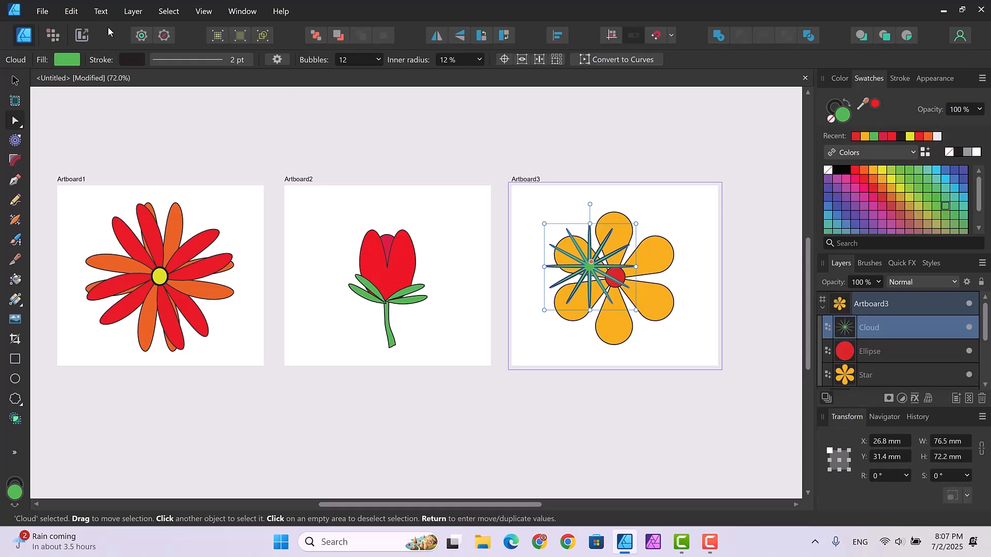
- Centre the green spiked cloud on the orange flower and bring the red ellipse above it in the layer order
left_click(14, 81)
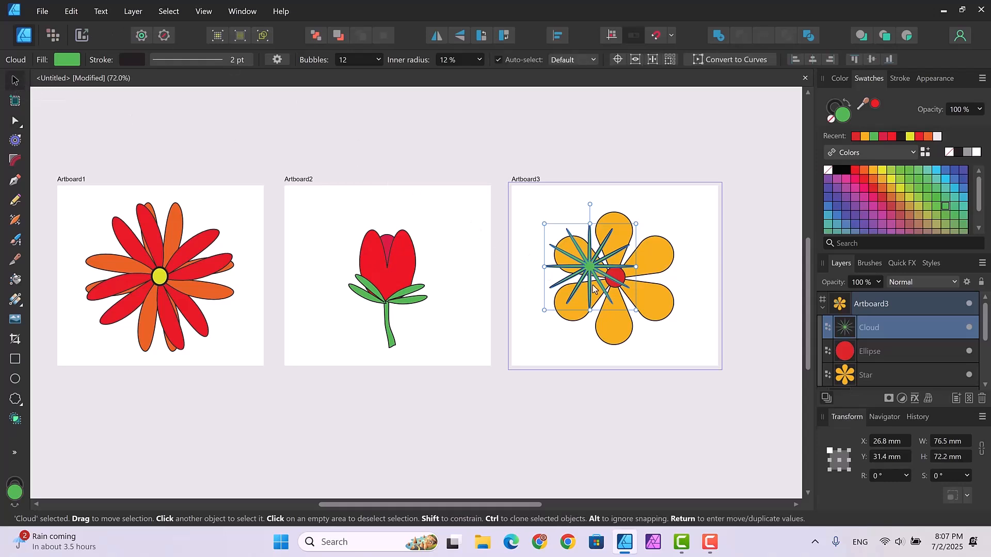
left_click_drag(593, 274, 618, 281)
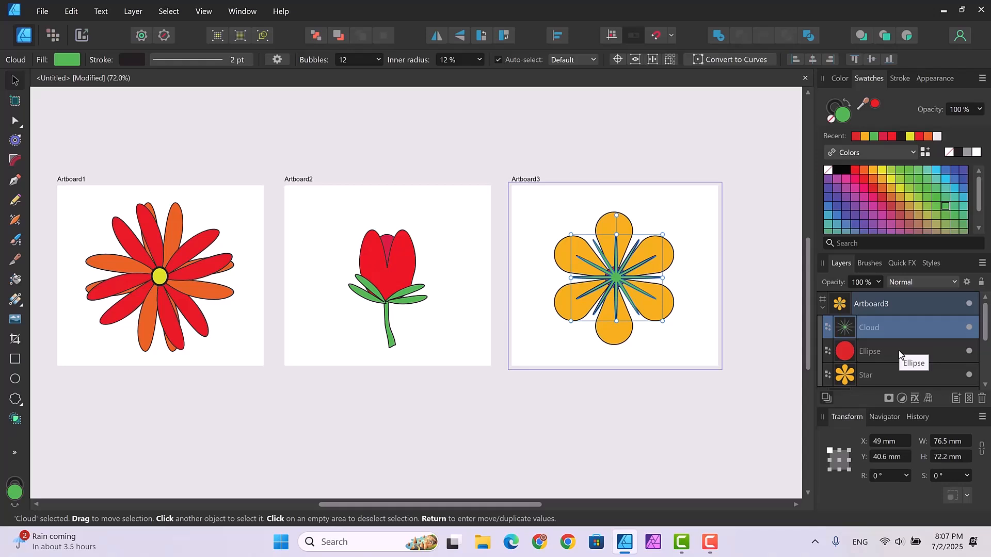
left_click_drag(899, 350, 895, 318)
left_click(760, 309)
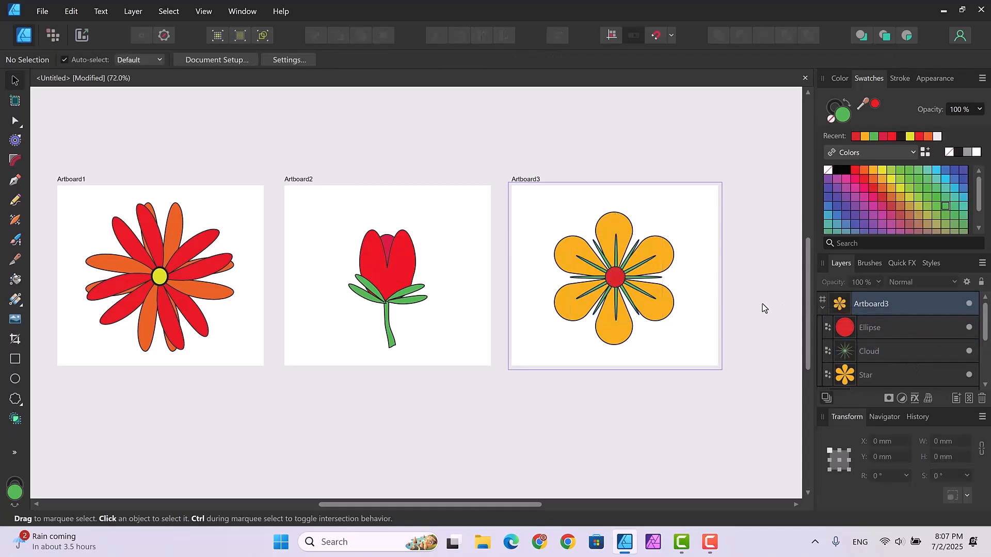